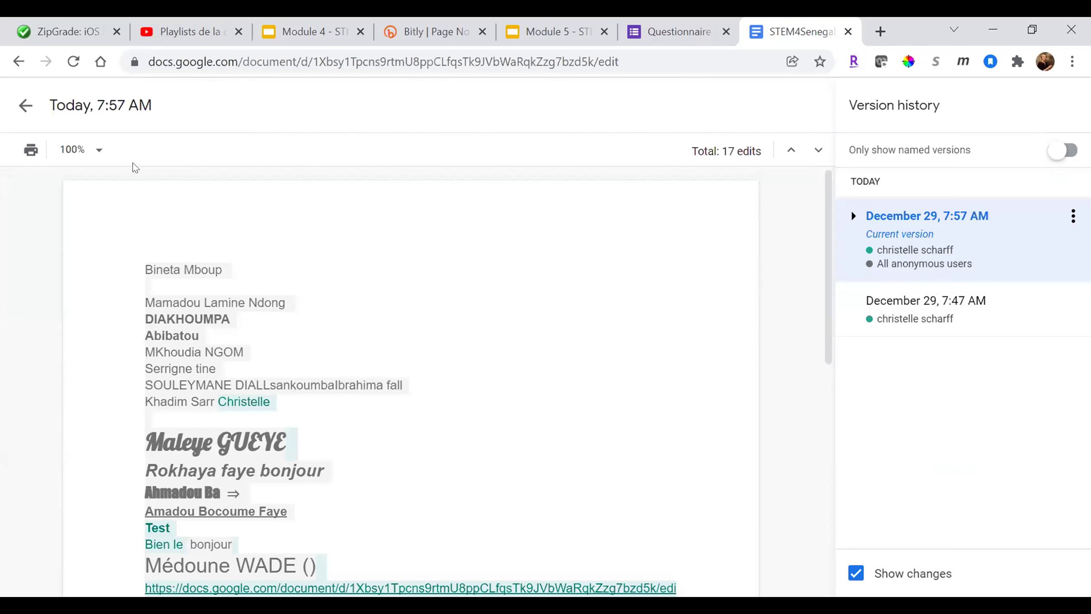
- Reopen version history so December 29, 7:58 AM shows as the current version
{"action": "left_click", "coordinate": [26, 107]}
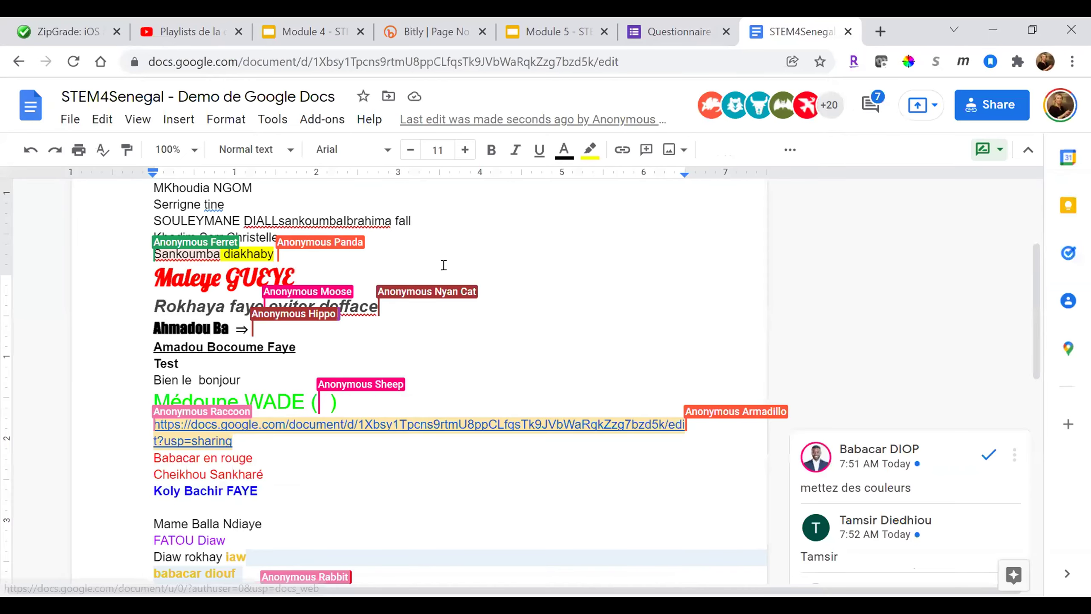
{"action": "left_click", "coordinate": [444, 265]}
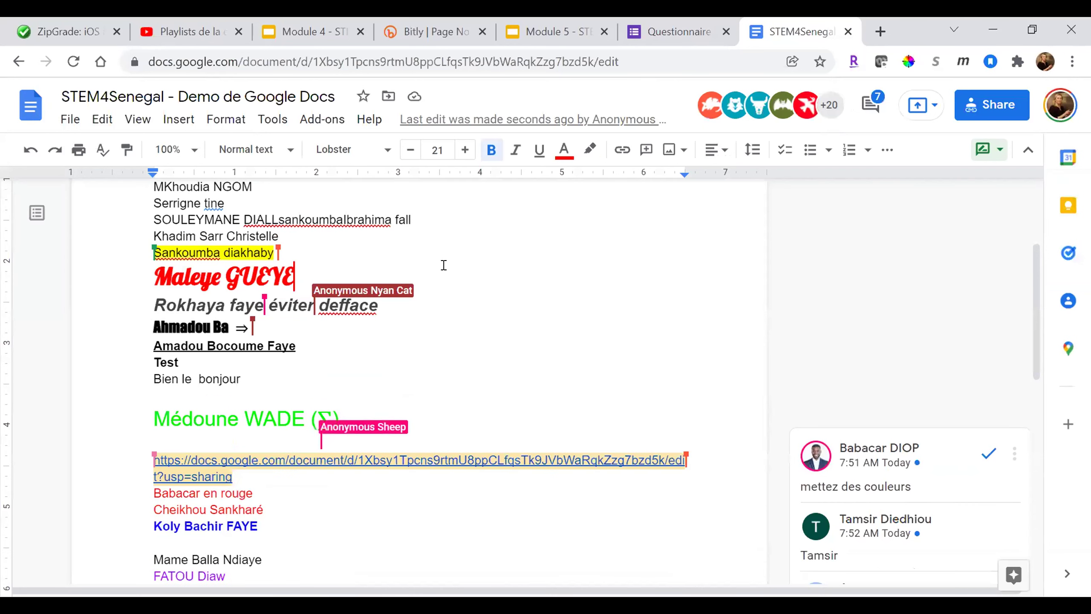
{"action": "scroll", "coordinate": [443, 265], "scroll_direction": "up", "scroll_amount": 1}
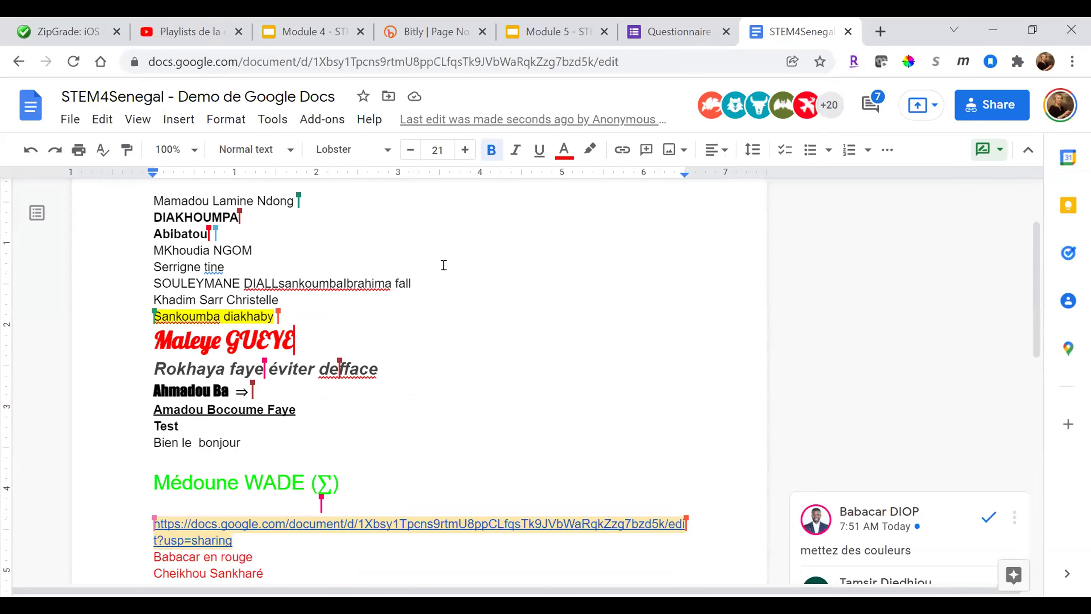
{"action": "scroll", "coordinate": [444, 266], "scroll_direction": "up", "scroll_amount": 2}
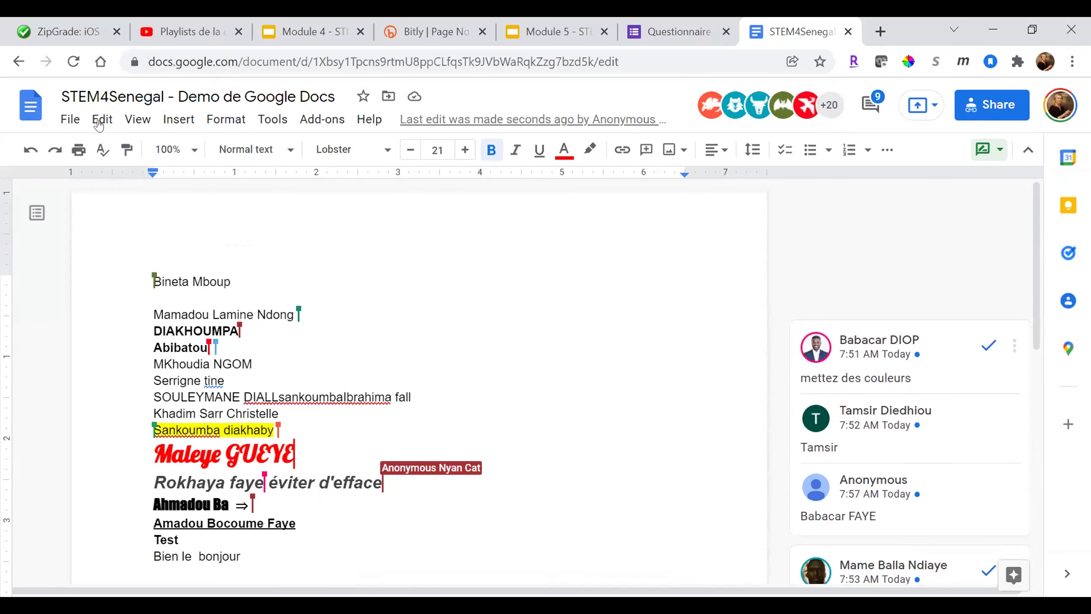
{"action": "left_click", "coordinate": [70, 119]}
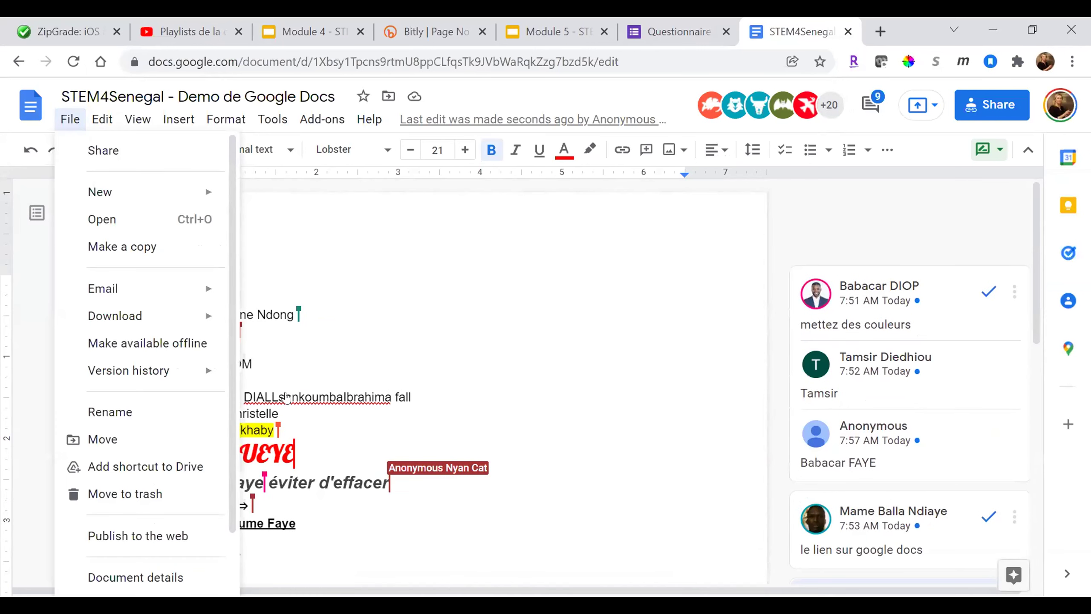
{"action": "key", "text": "ctrl+alt+shift+h"}
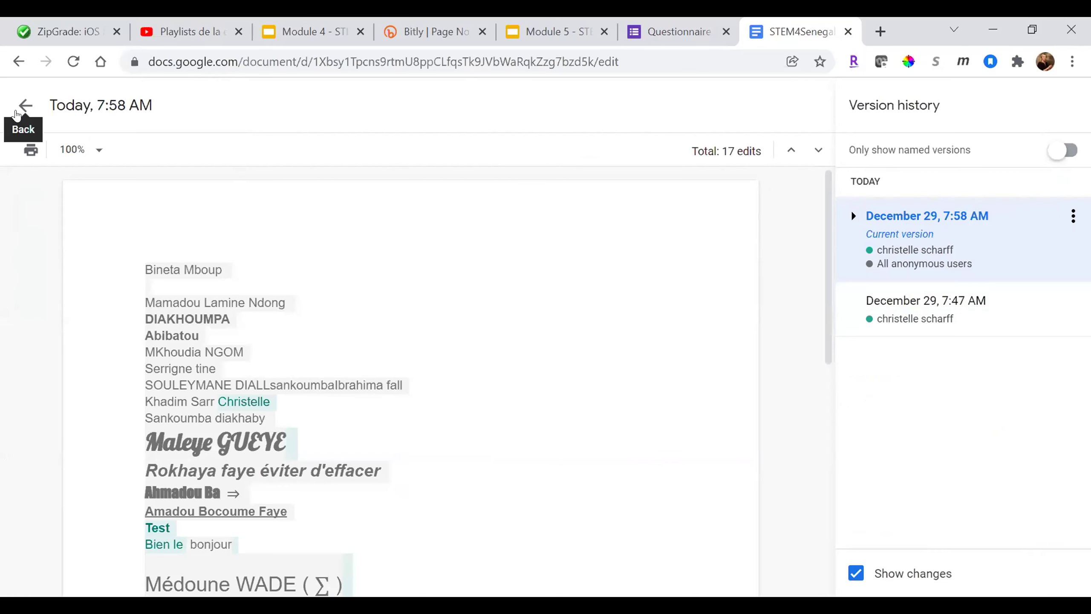
{"action": "left_click", "coordinate": [15, 112]}
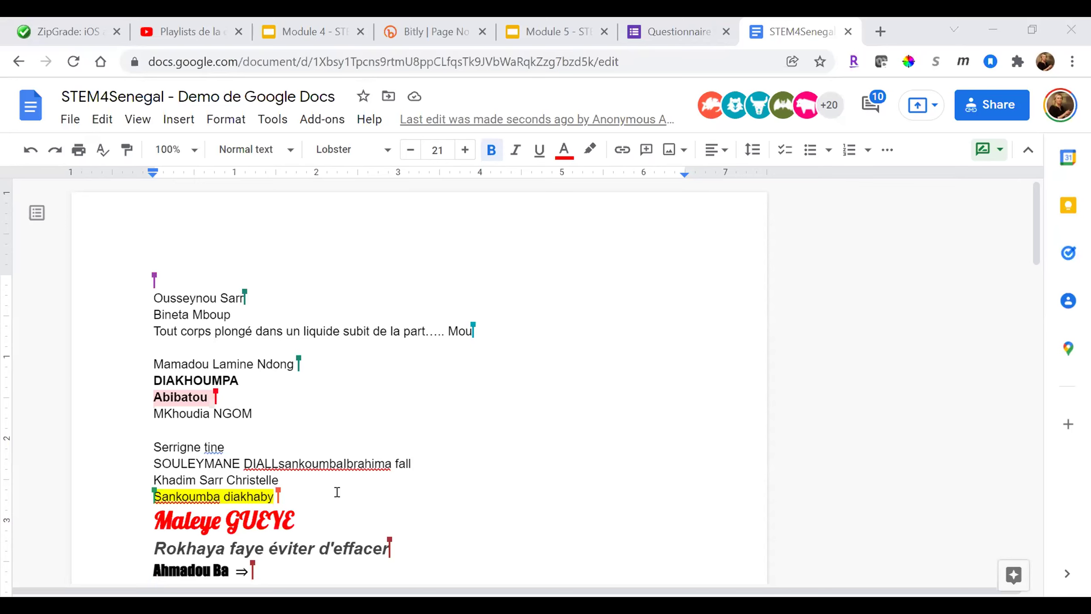
- Add the contact as an Editor recipient in the Share dialog
{"action": "left_click", "coordinate": [979, 108]}
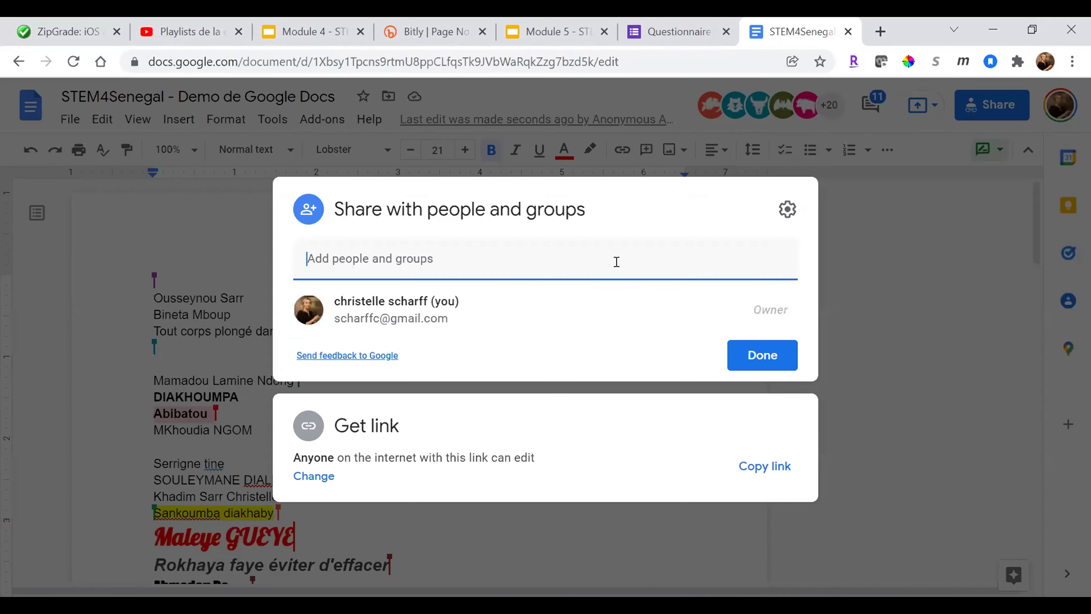
{"action": "left_click", "coordinate": [616, 261]}
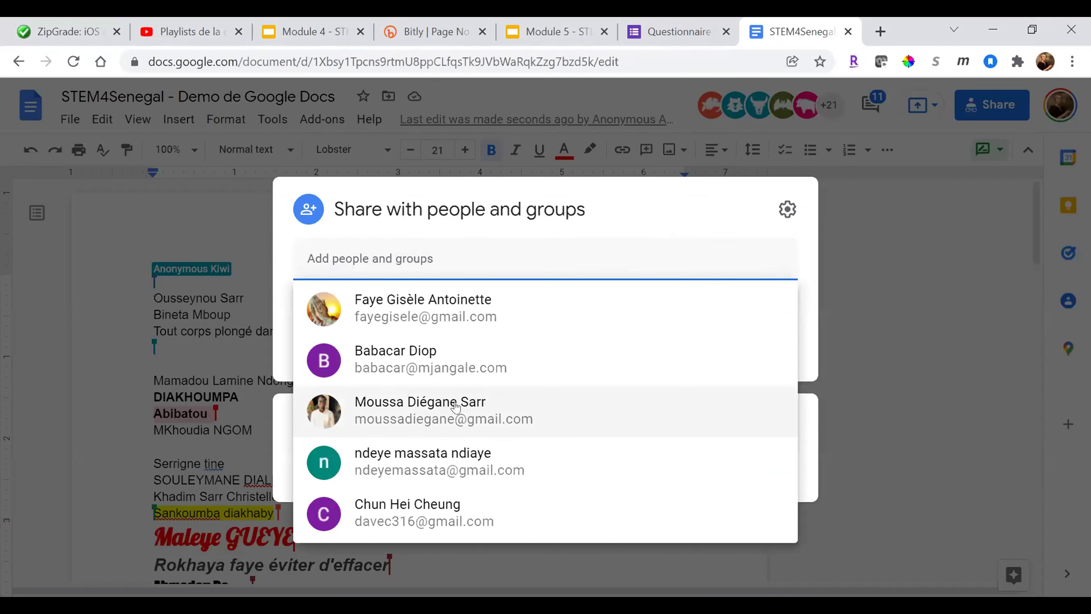
{"action": "left_click", "coordinate": [425, 252]}
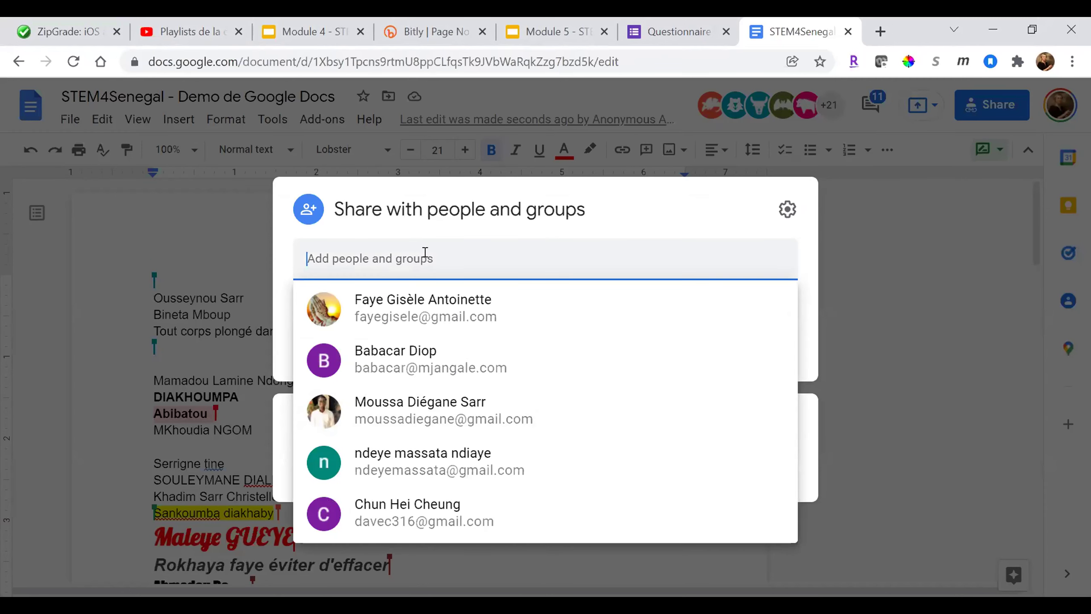
{"action": "left_click", "coordinate": [443, 362]}
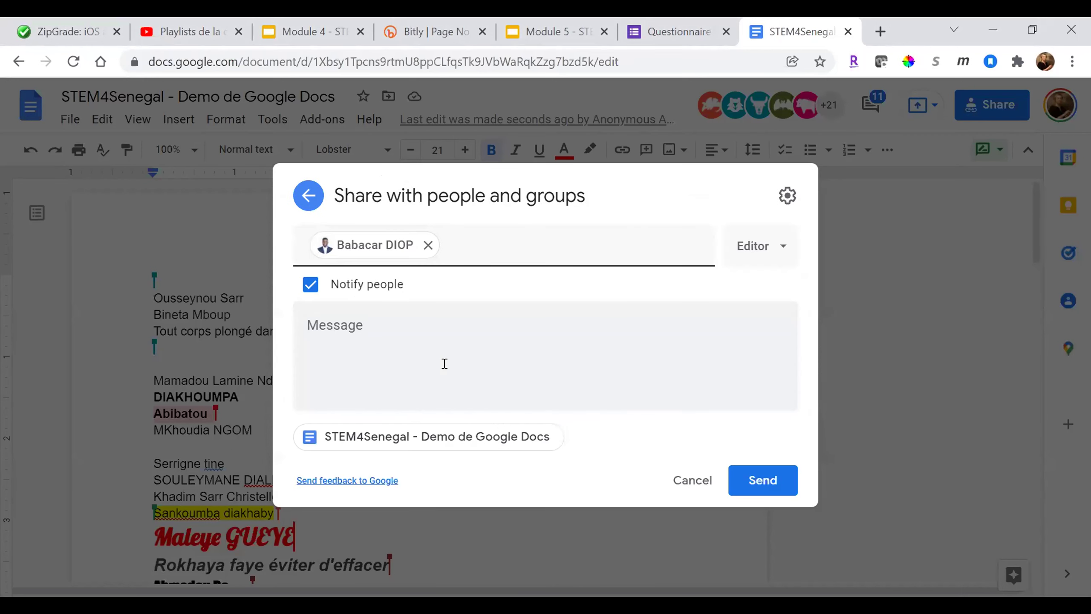
- Write the message 'Bonjour' / 'Merci de trouver mon travail.' and send the invitation
{"action": "left_click", "coordinate": [445, 363]}
{"action": "type", "text": "Bonjour"}
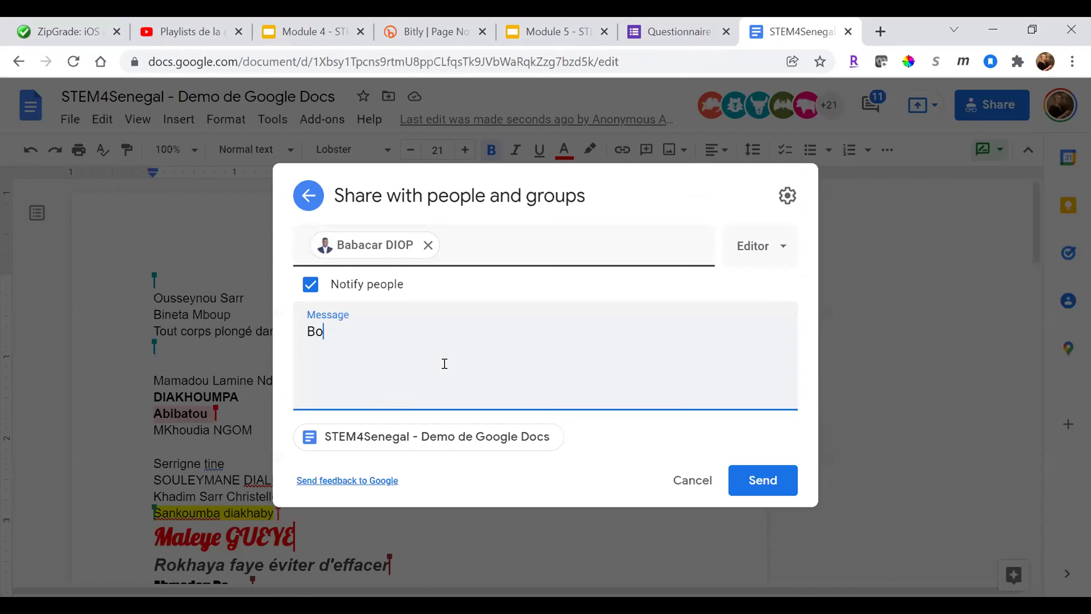
{"action": "key", "text": "Return"}
{"action": "key", "text": "Return"}
{"action": "type", "text": "Merci de trou"}
{"action": "key", "text": "BackSpace"}
{"action": "type", "text": "ouver m"}
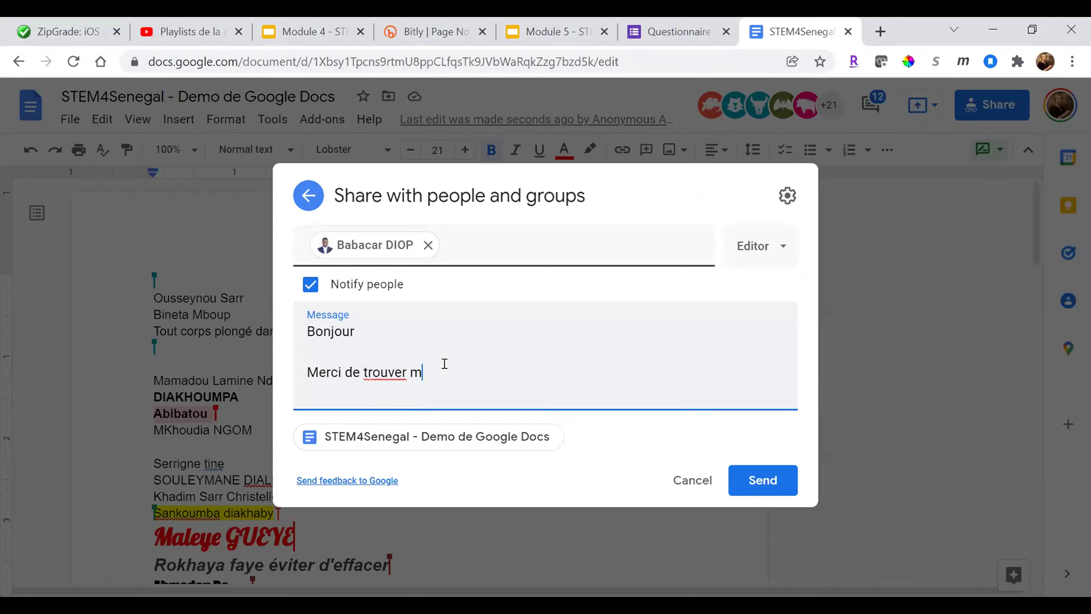
{"action": "type", "text": "on travail."}
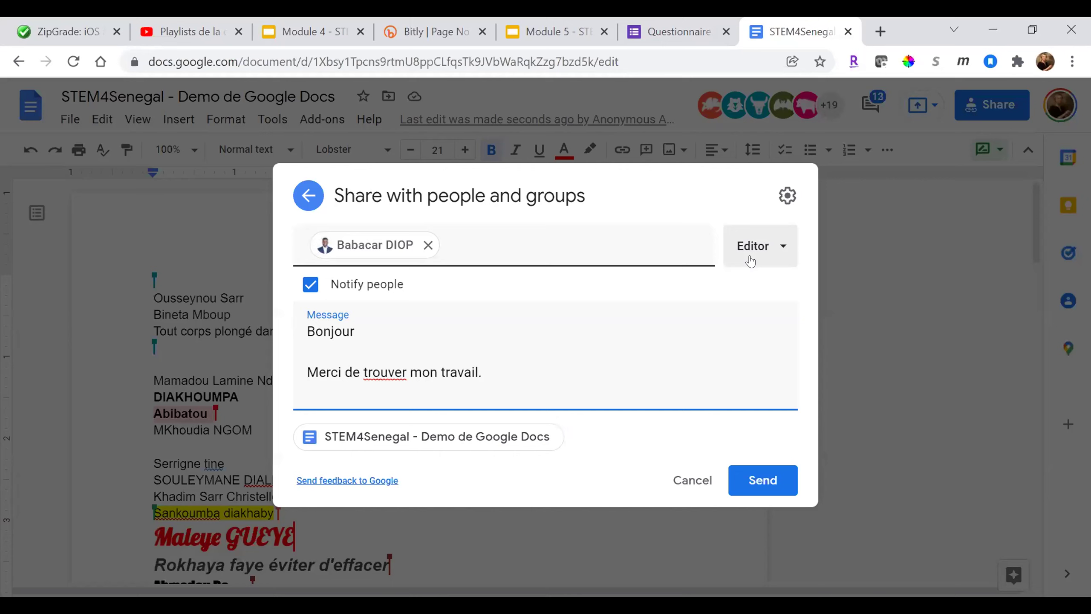
{"action": "left_click", "coordinate": [742, 485]}
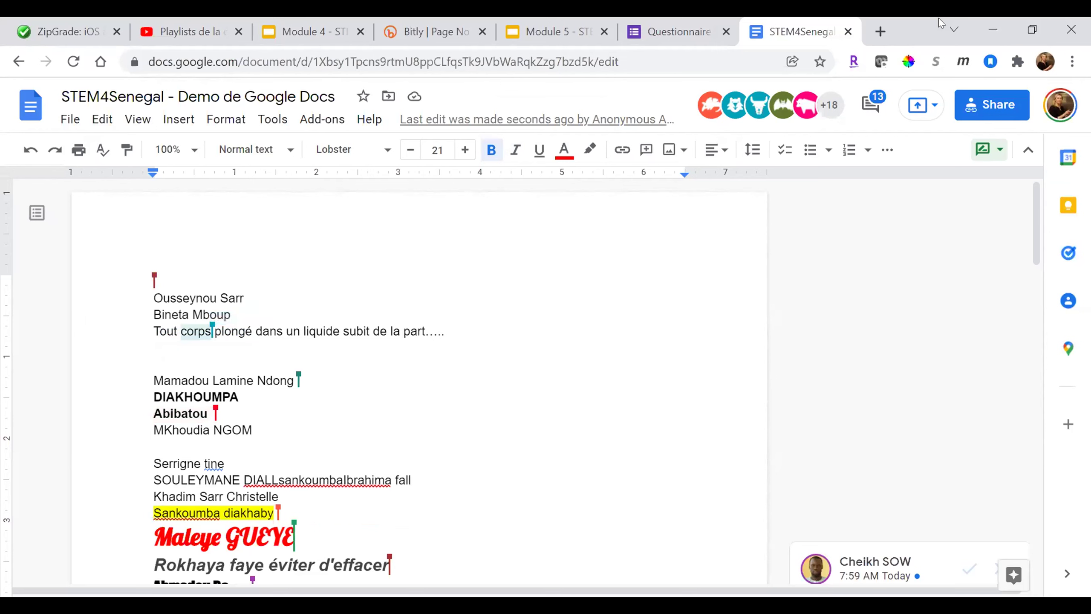
- Open a new browser tab and go to Google Drive from the address bar suggestion
{"action": "left_click", "coordinate": [880, 31]}
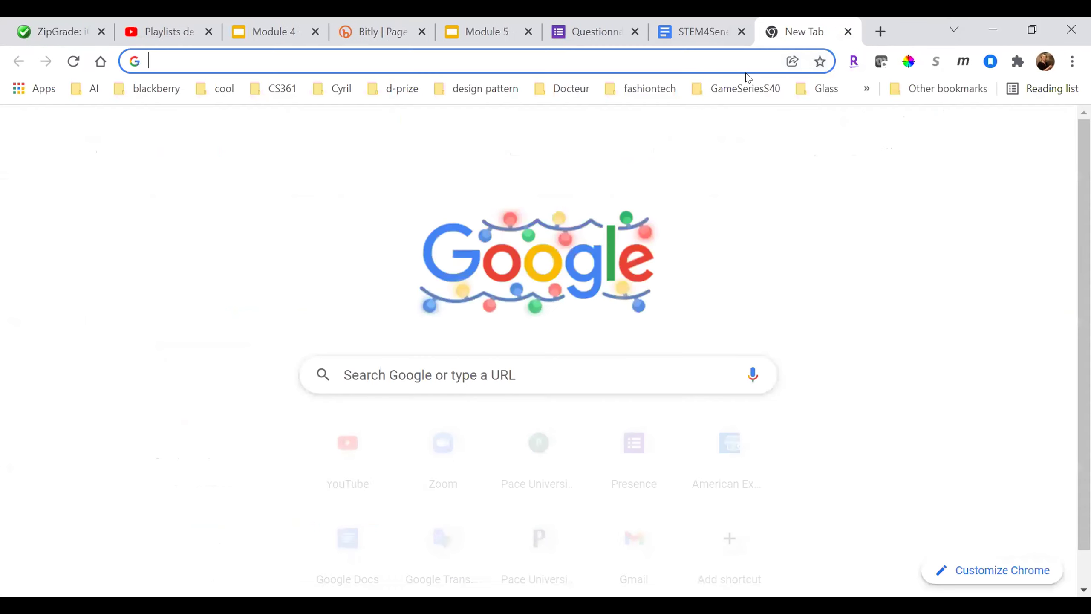
{"action": "left_click", "coordinate": [739, 60]}
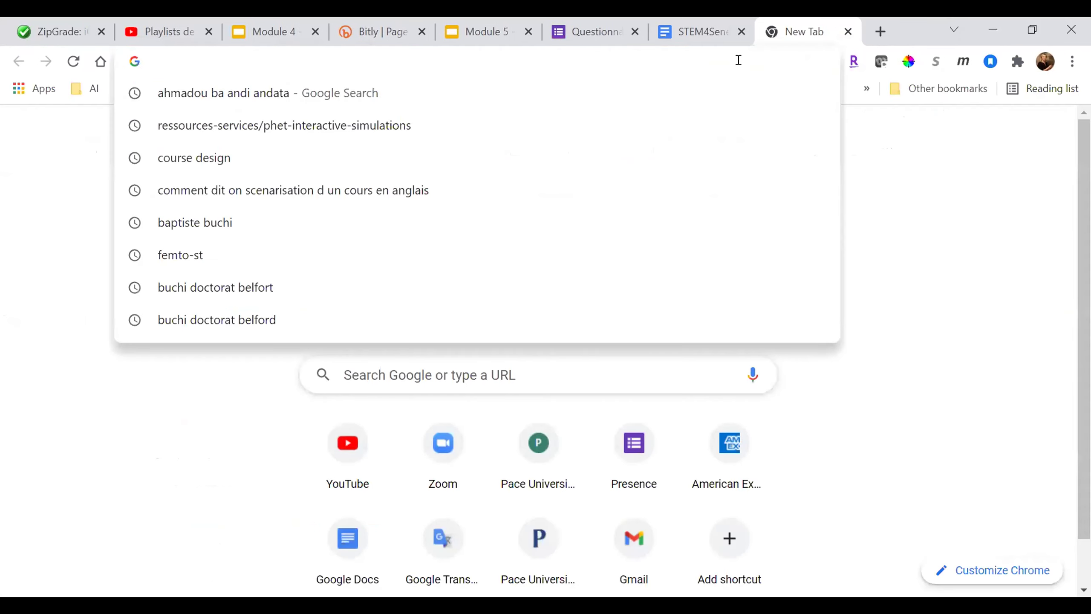
{"action": "type", "text": "d"}
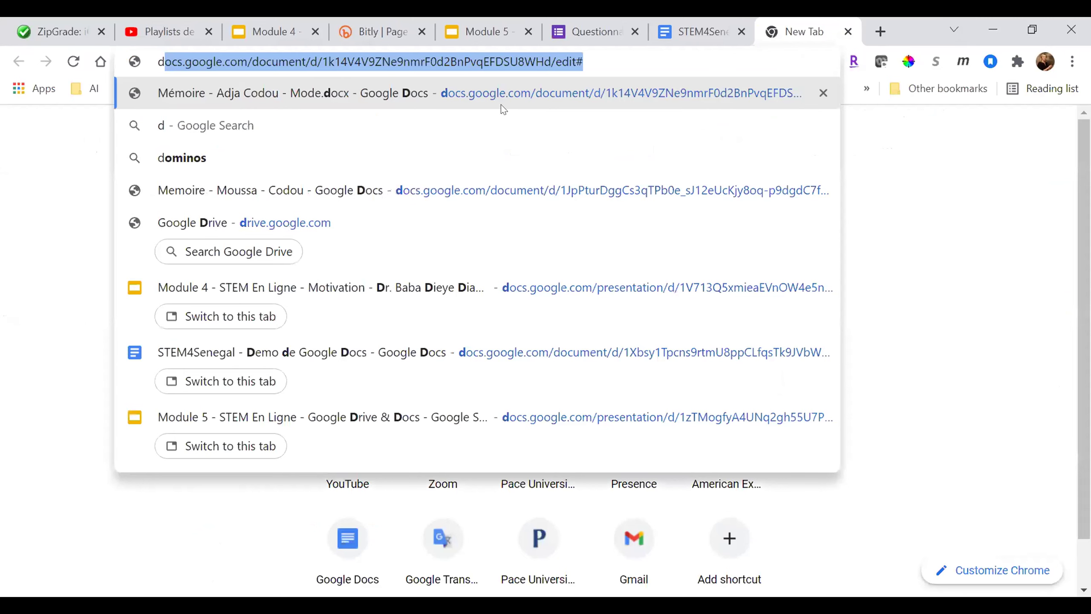
{"action": "left_click", "coordinate": [405, 218]}
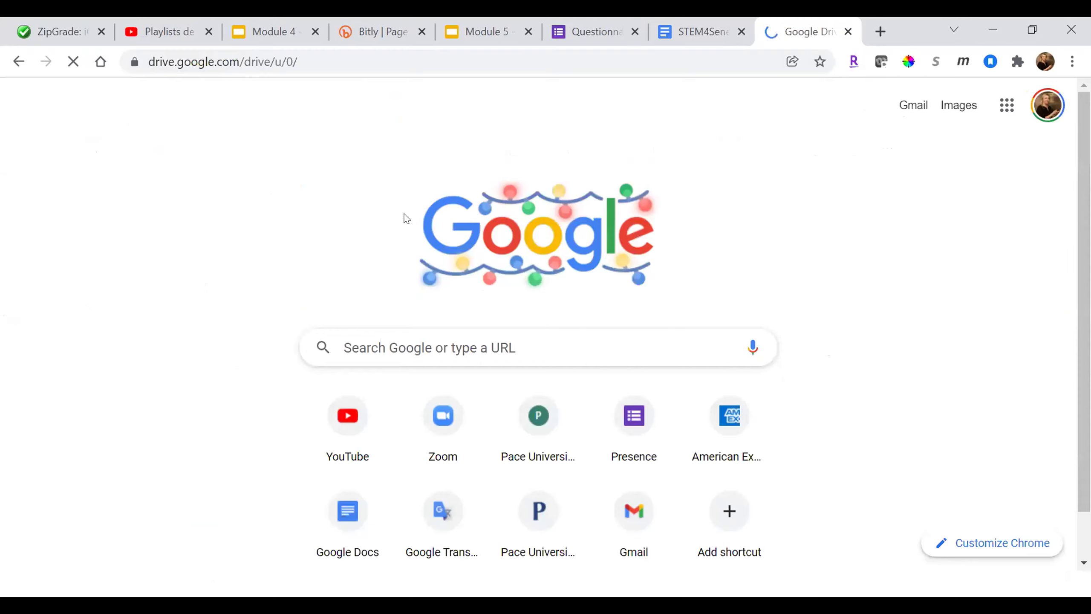
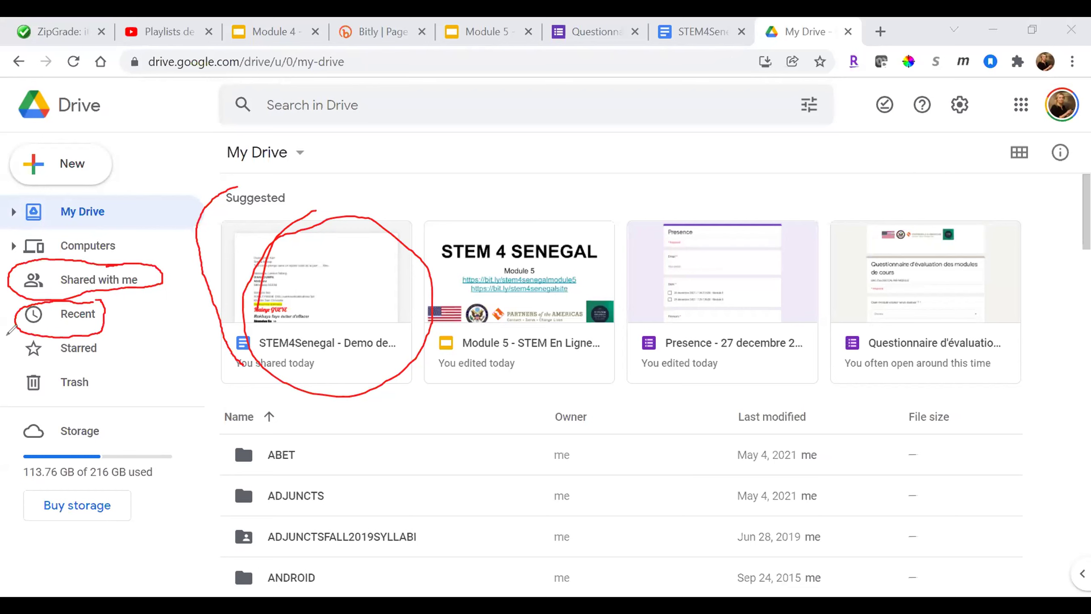
{"action": "mouse_move", "coordinate": [21, 322]}
{"action": "left_mouse_down"}
{"action": "mouse_move", "coordinate": [19, 360]}
{"action": "mouse_move", "coordinate": [96, 346]}
{"action": "mouse_move", "coordinate": [10, 337]}
{"action": "left_mouse_up"}
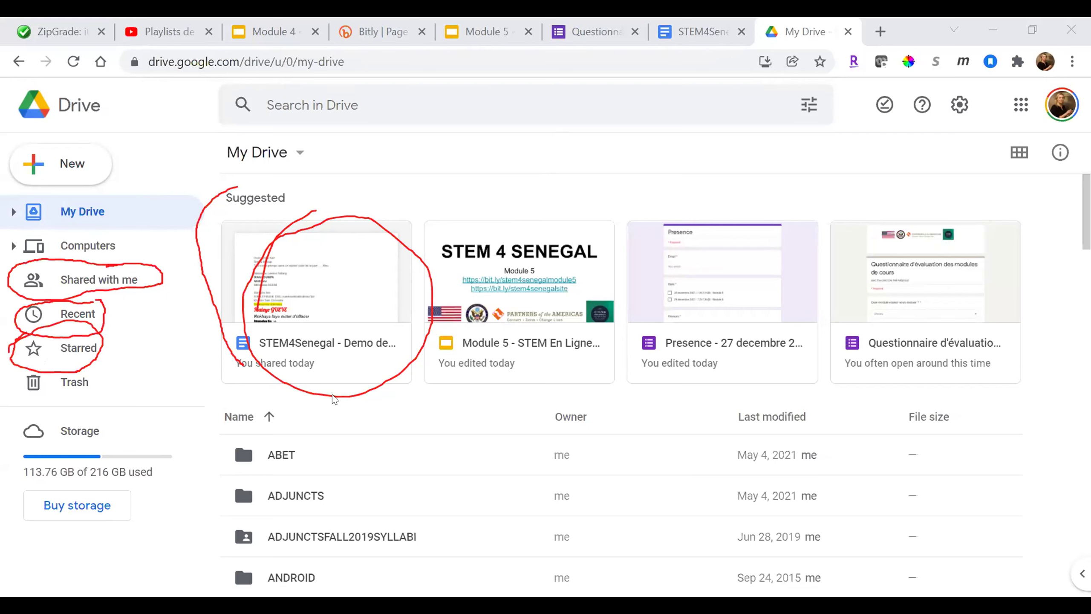
{"action": "left_click", "coordinate": [354, 369]}
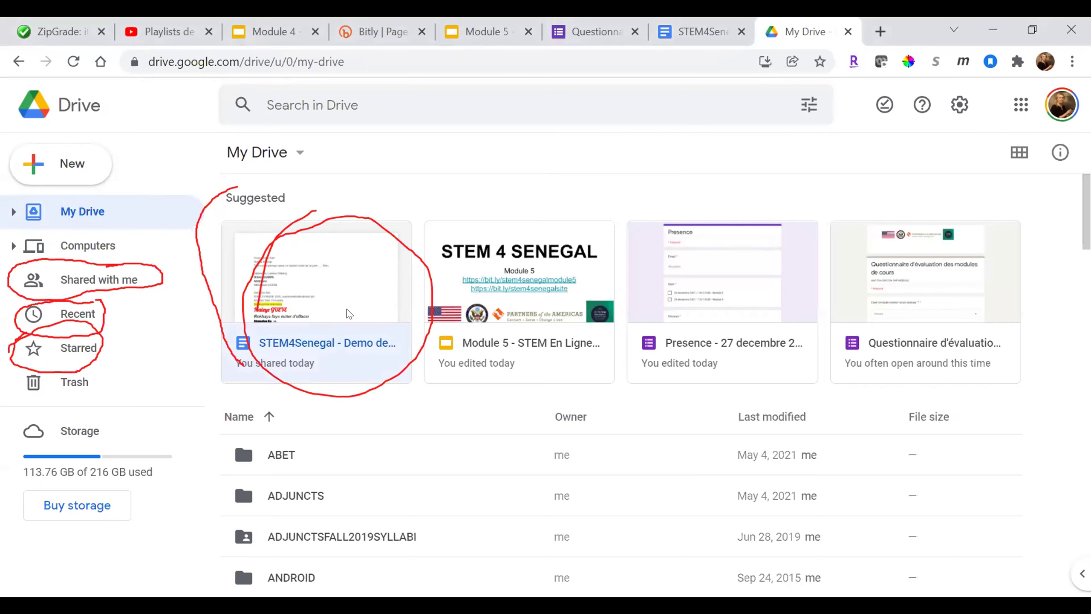
{"action": "scroll", "coordinate": [344, 365], "scroll_direction": "down", "scroll_amount": 4}
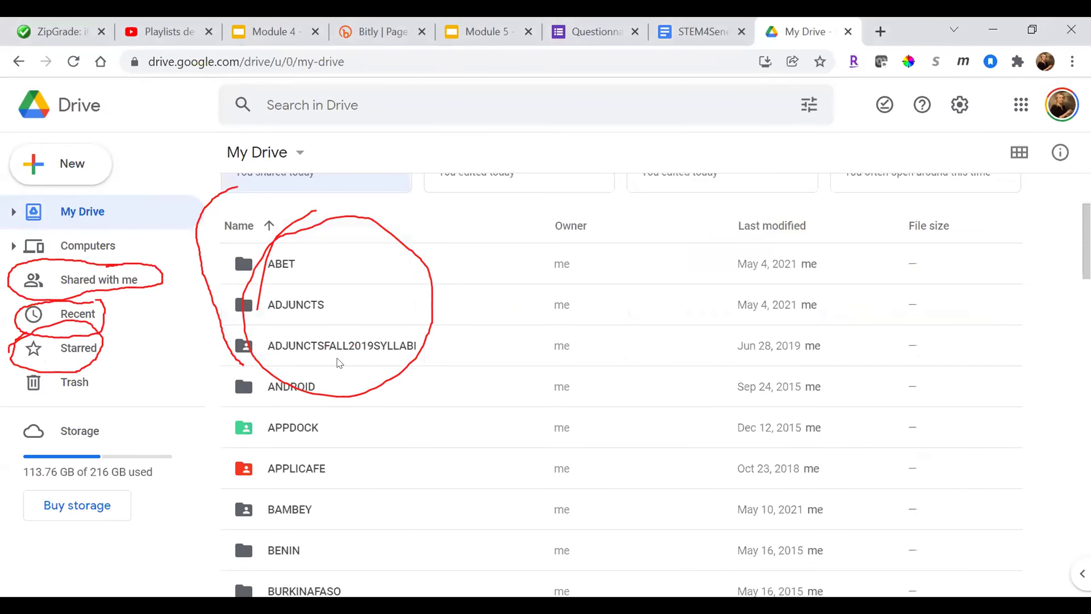
{"action": "scroll", "coordinate": [339, 363], "scroll_direction": "down", "scroll_amount": 10}
{"action": "scroll", "coordinate": [313, 314], "scroll_direction": "up", "scroll_amount": 1}
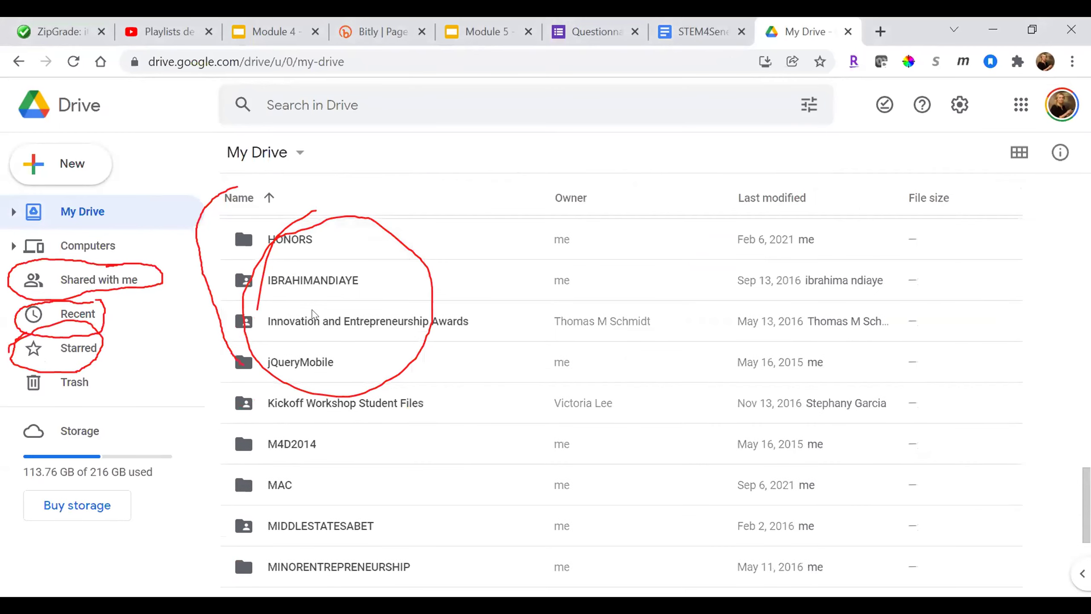
{"action": "scroll", "coordinate": [313, 313], "scroll_direction": "up", "scroll_amount": 15}
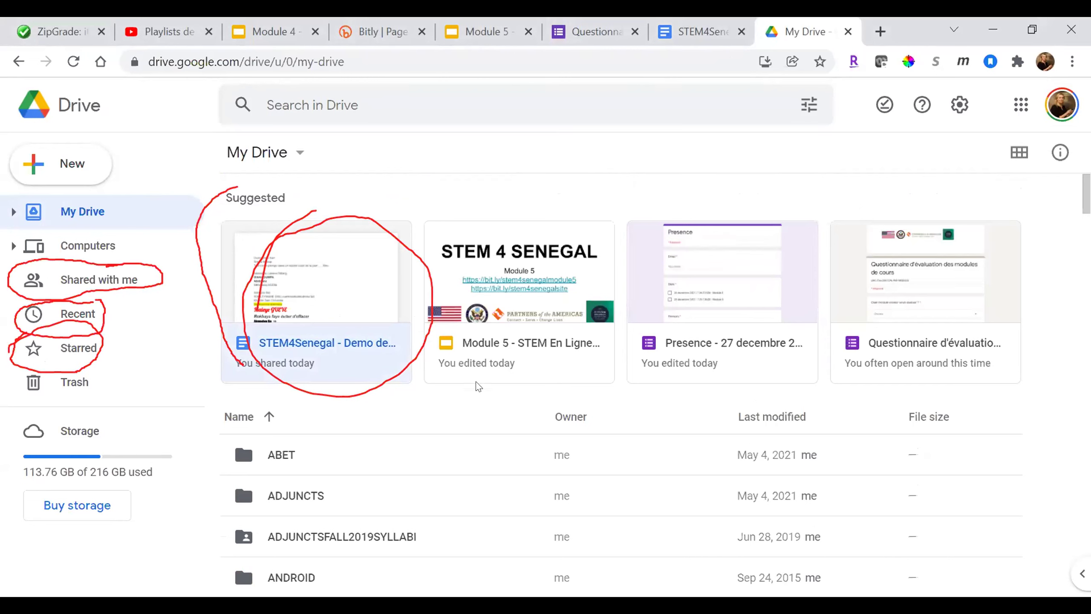
{"action": "right_click", "coordinate": [287, 464]}
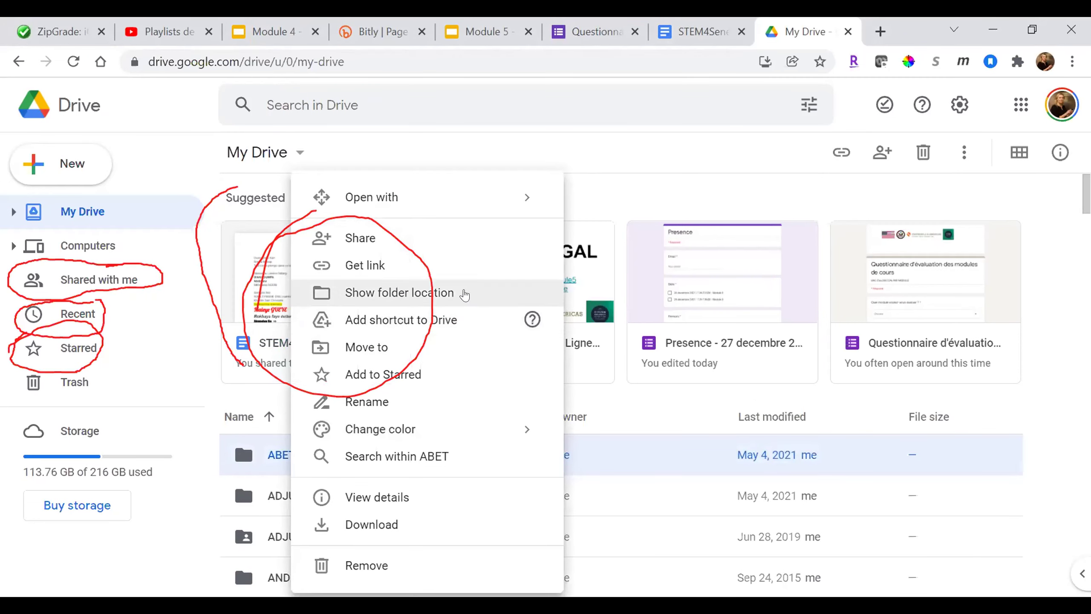
- Star the ABET folder and change its folder colour to brown
{"action": "left_click", "coordinate": [445, 381]}
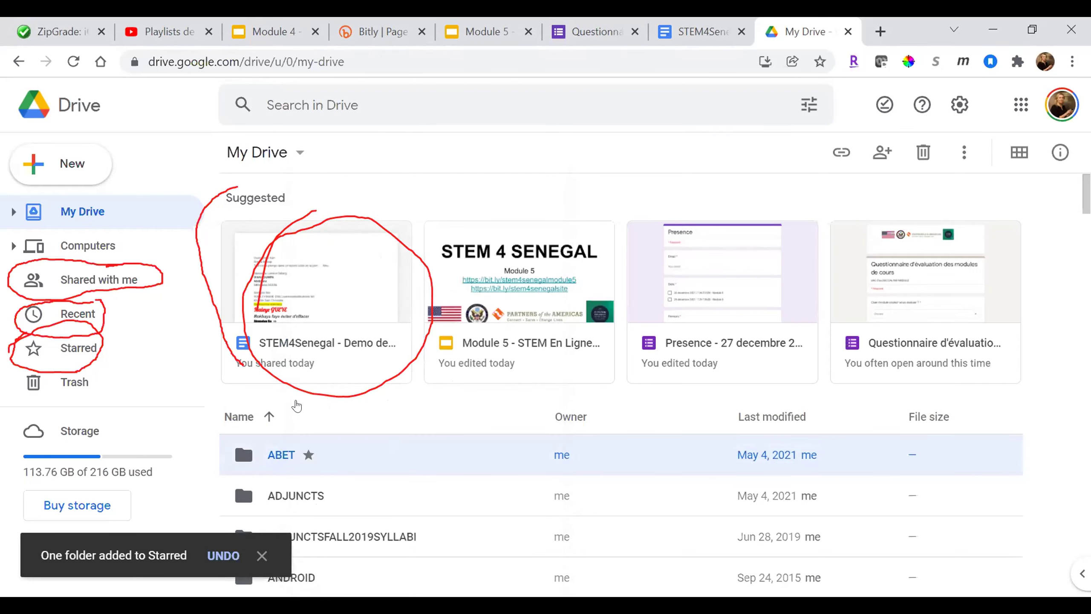
{"action": "right_click", "coordinate": [377, 435]}
{"action": "mouse_move", "coordinate": [378, 428]}
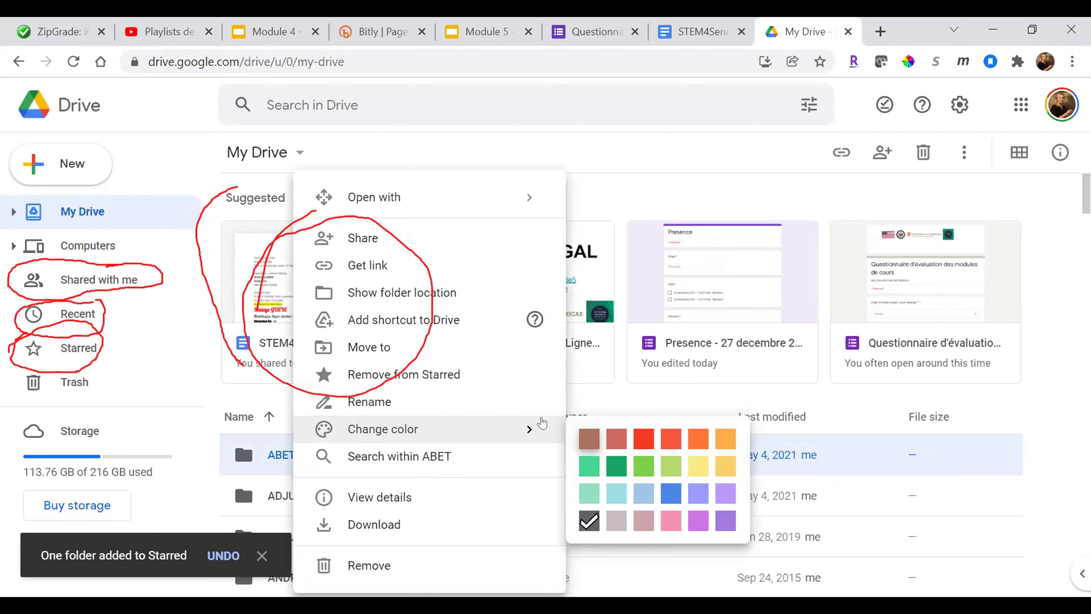
{"action": "left_click", "coordinate": [587, 437]}
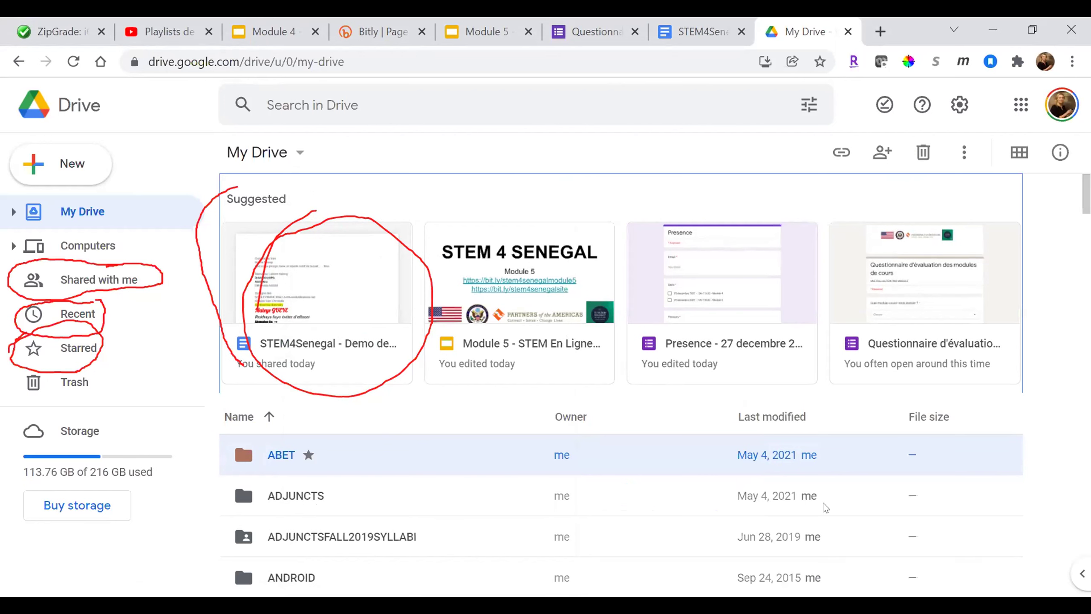
{"action": "mouse_move", "coordinate": [505, 210]}
{"action": "left_mouse_down"}
{"action": "mouse_move", "coordinate": [198, 251]}
{"action": "mouse_move", "coordinate": [480, 391]}
{"action": "mouse_move", "coordinate": [669, 417]}
{"action": "mouse_move", "coordinate": [896, 413]}
{"action": "mouse_move", "coordinate": [970, 206]}
{"action": "mouse_move", "coordinate": [725, 194]}
{"action": "mouse_move", "coordinate": [492, 207]}
{"action": "left_mouse_up"}
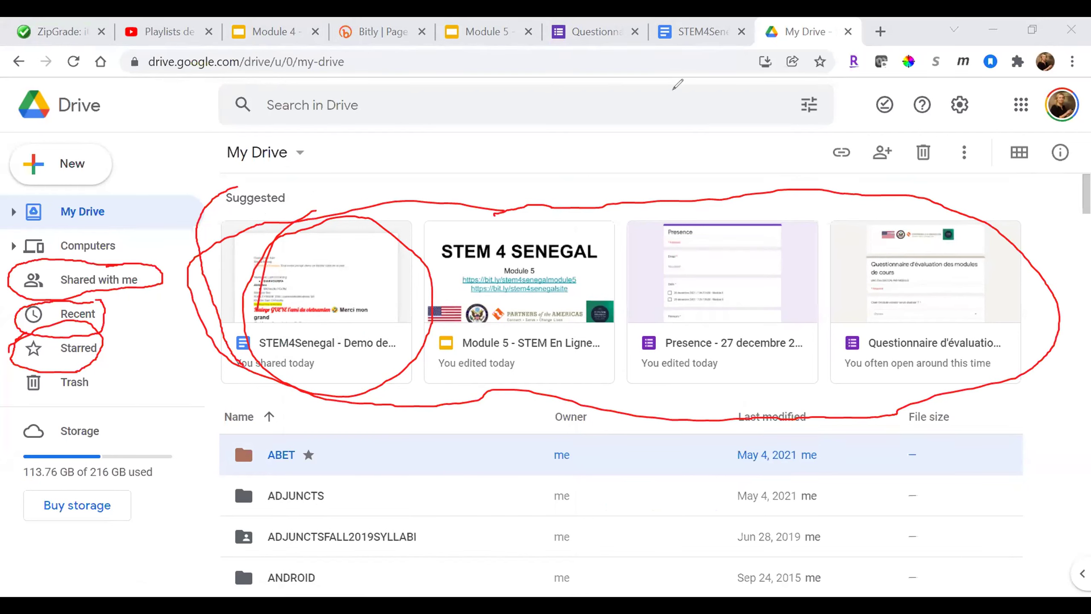
{"action": "key", "text": "e"}
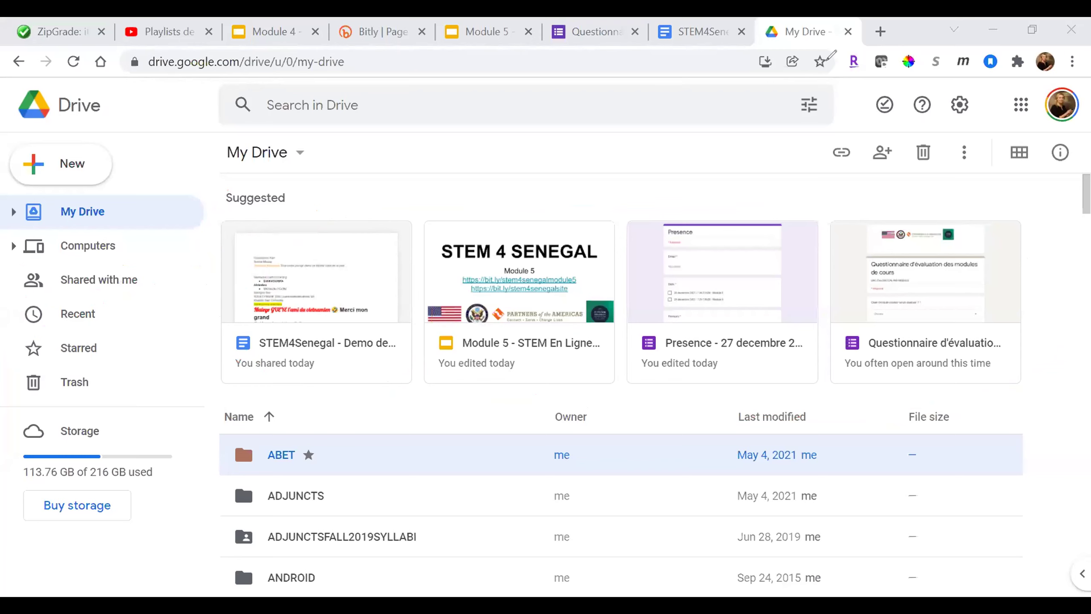
{"action": "left_click", "coordinate": [492, 27]}
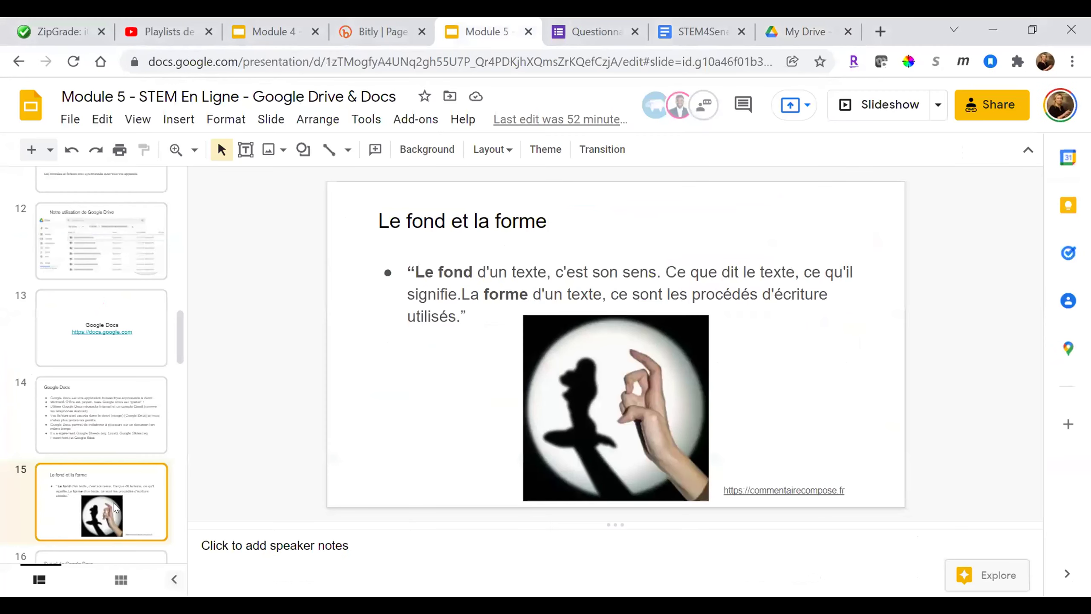
- On slide 16, correct 'Chrone' to 'Chrome' in the ellipse, then return to the STEM4Senegal demo
{"action": "key", "text": "Down"}
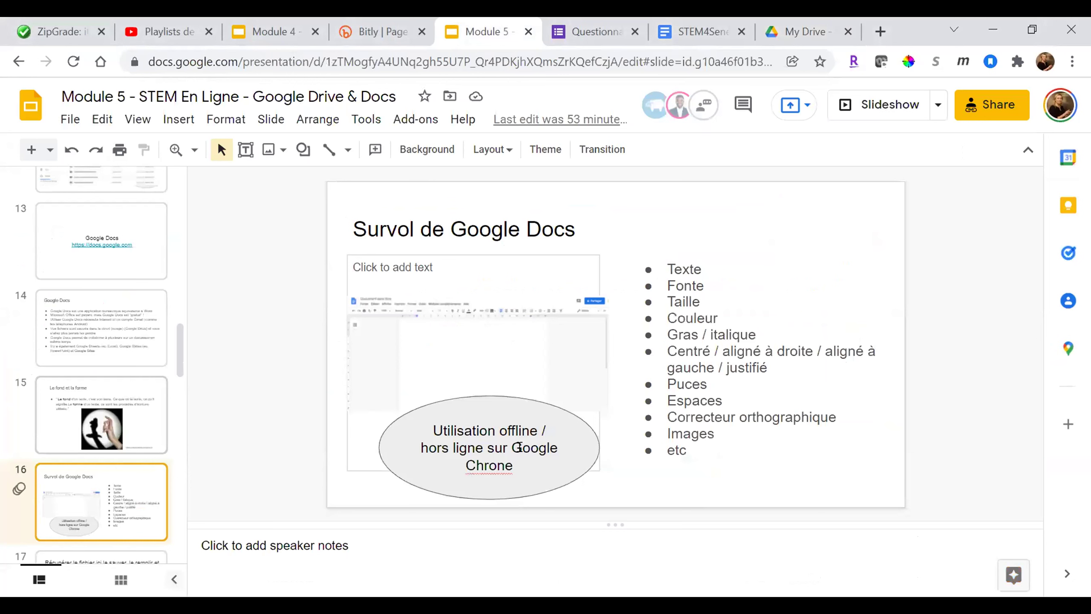
{"action": "left_click", "coordinate": [494, 463]}
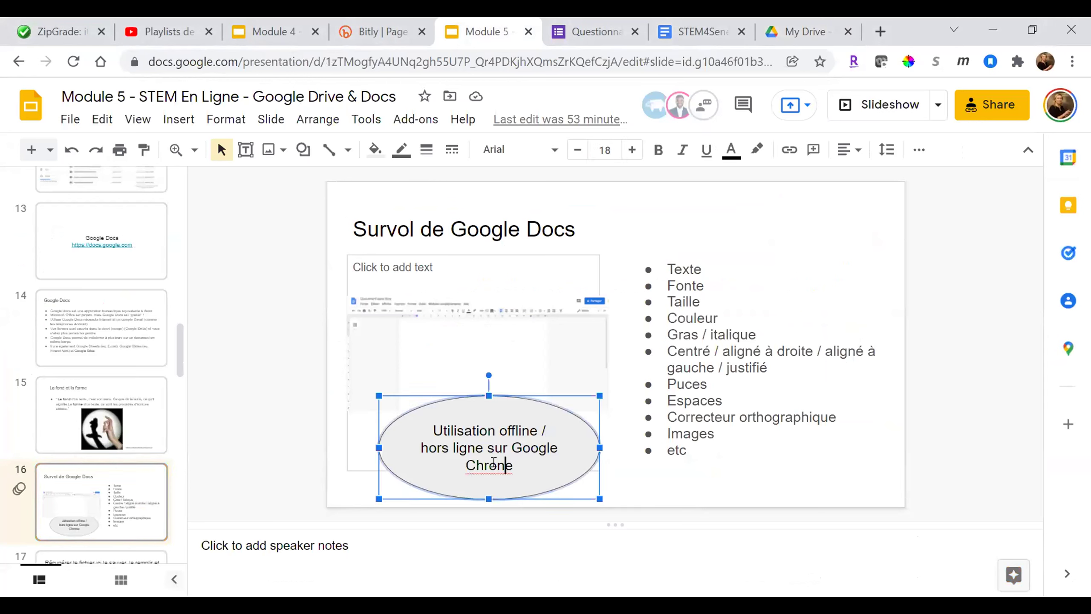
{"action": "key", "text": "BackSpace"}
{"action": "type", "text": "m"}
{"action": "left_click", "coordinate": [695, 33]}
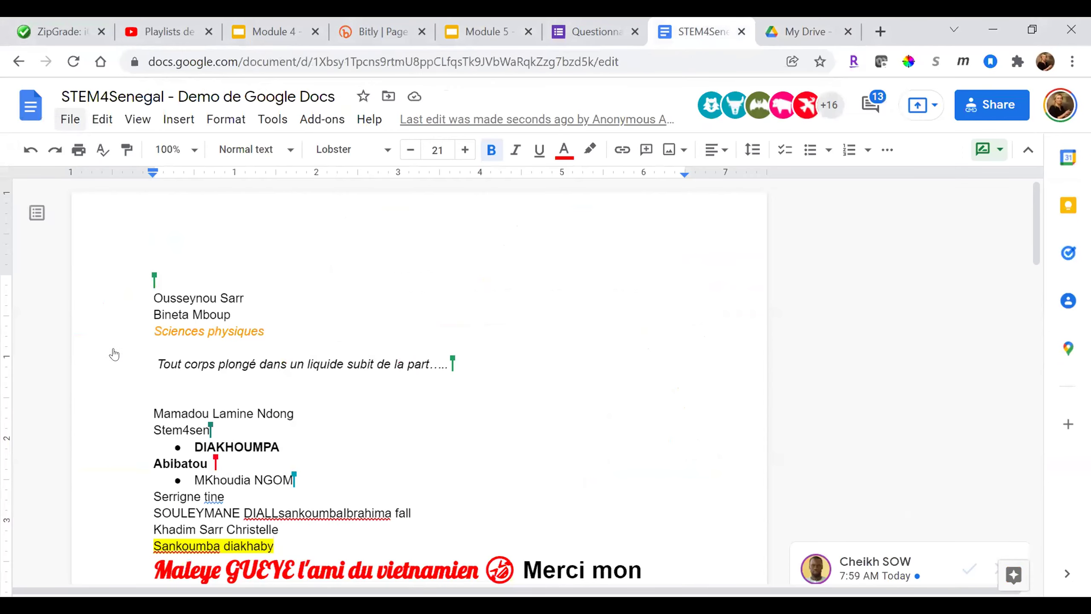
- Make the STEM4Senegal demo document available offline from the File menu
{"action": "key", "text": "alt+f"}
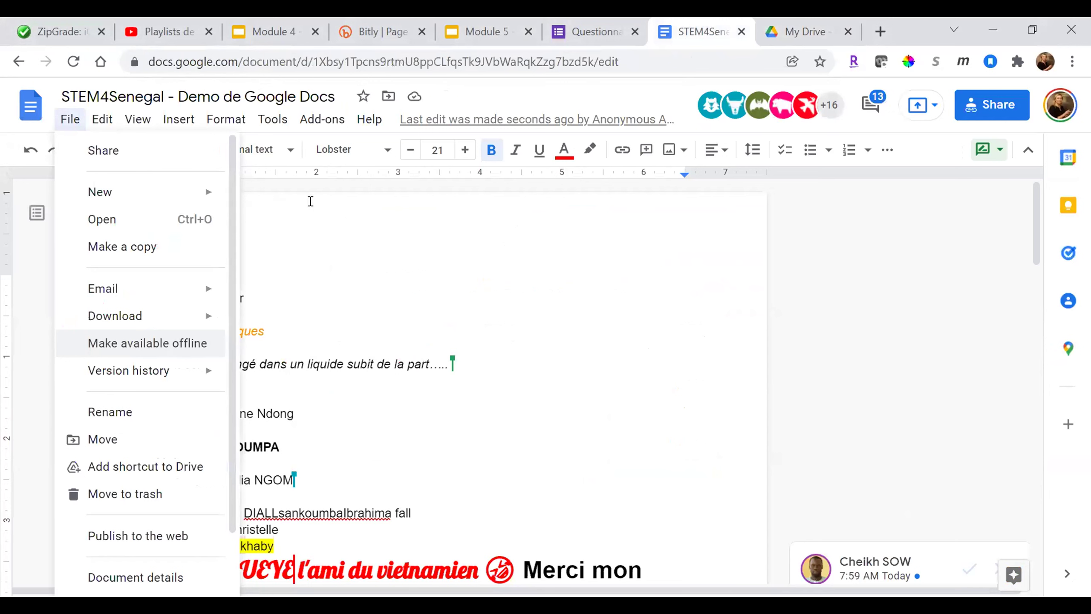
{"action": "key", "text": "Return"}
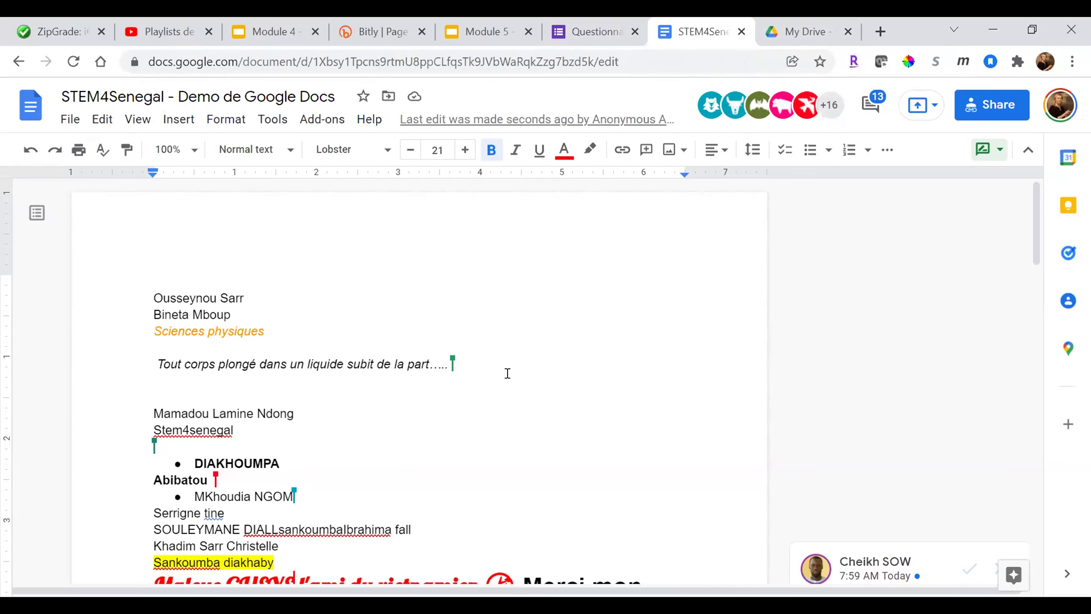
{"action": "left_click", "coordinate": [274, 343]}
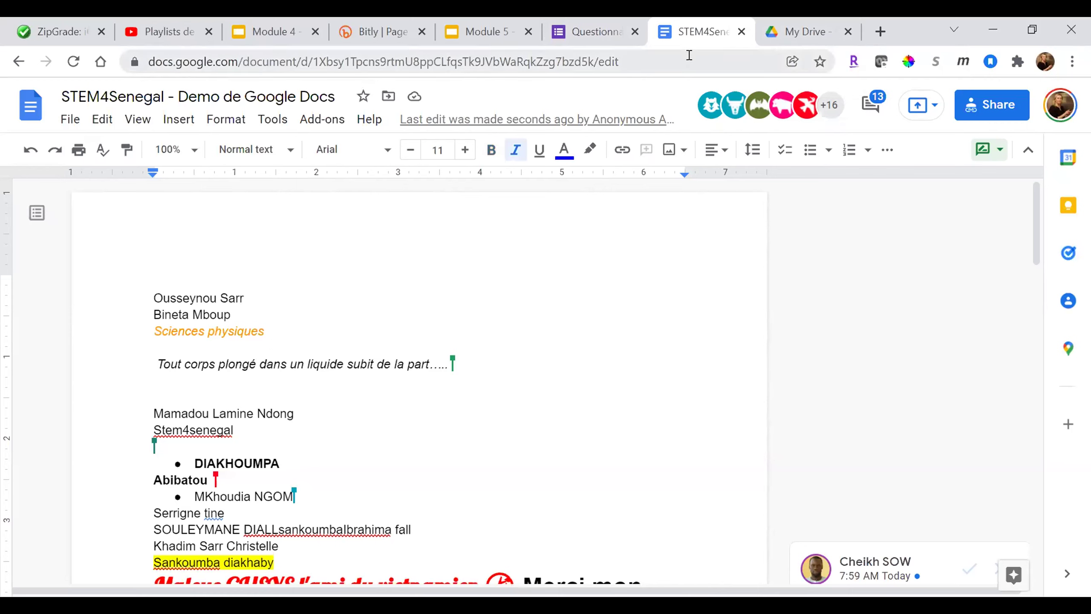
{"action": "left_click", "coordinate": [608, 399]}
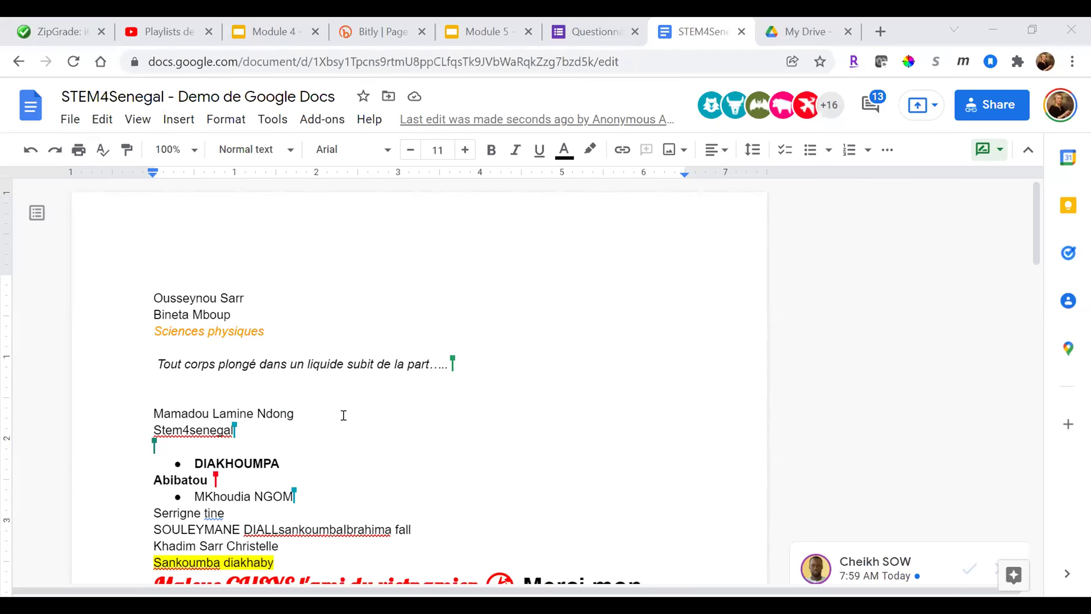
{"action": "left_click", "coordinate": [344, 415]}
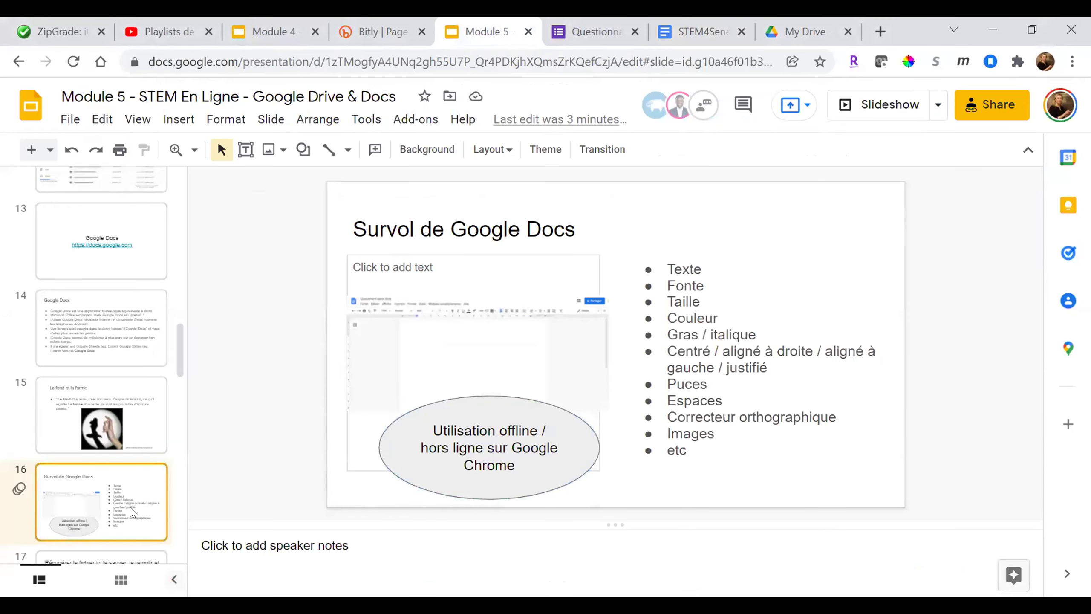
{"action": "key", "text": "Down"}
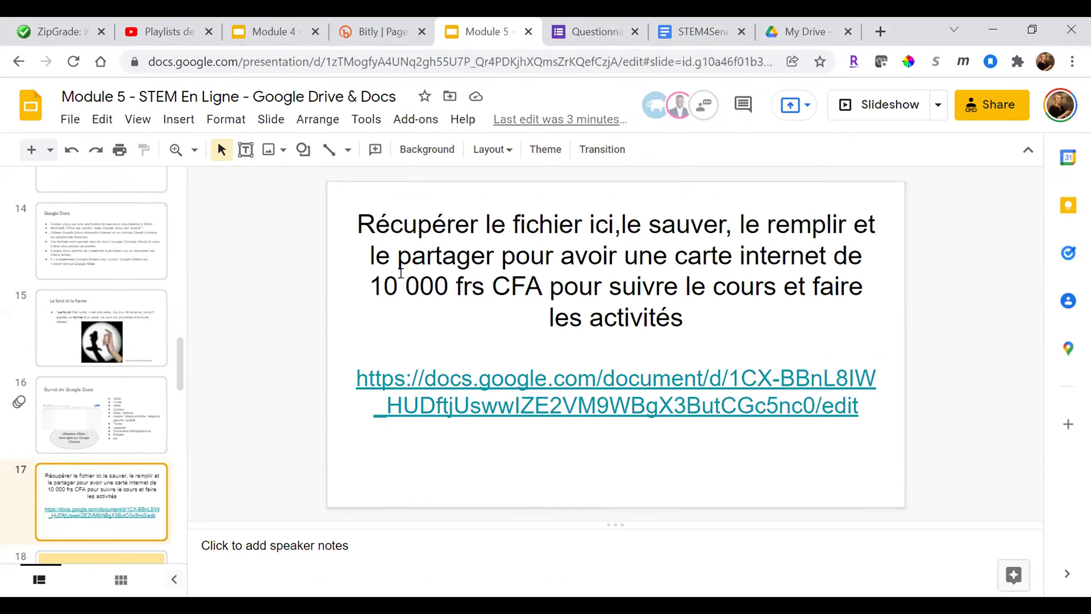
- Go back to the My Drive file list after viewing slide 17
{"action": "left_click", "coordinate": [789, 30]}
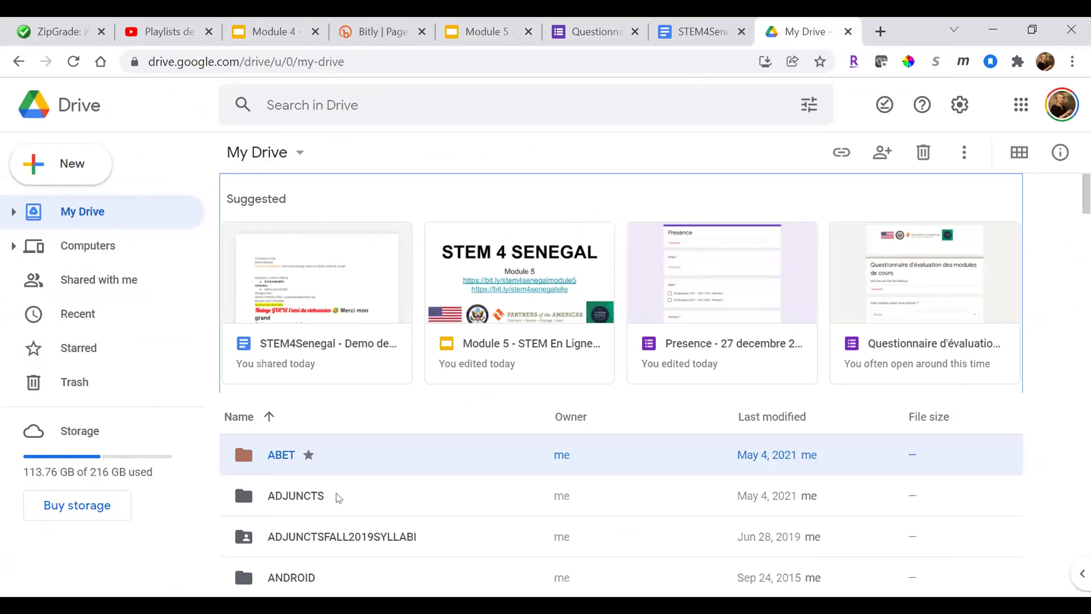
- Open the ANDROID folder and restore the browser window from maximized
{"action": "key", "text": "Down"}
{"action": "key", "text": "Down"}
{"action": "key", "text": "Down"}
{"action": "key", "text": "Return"}
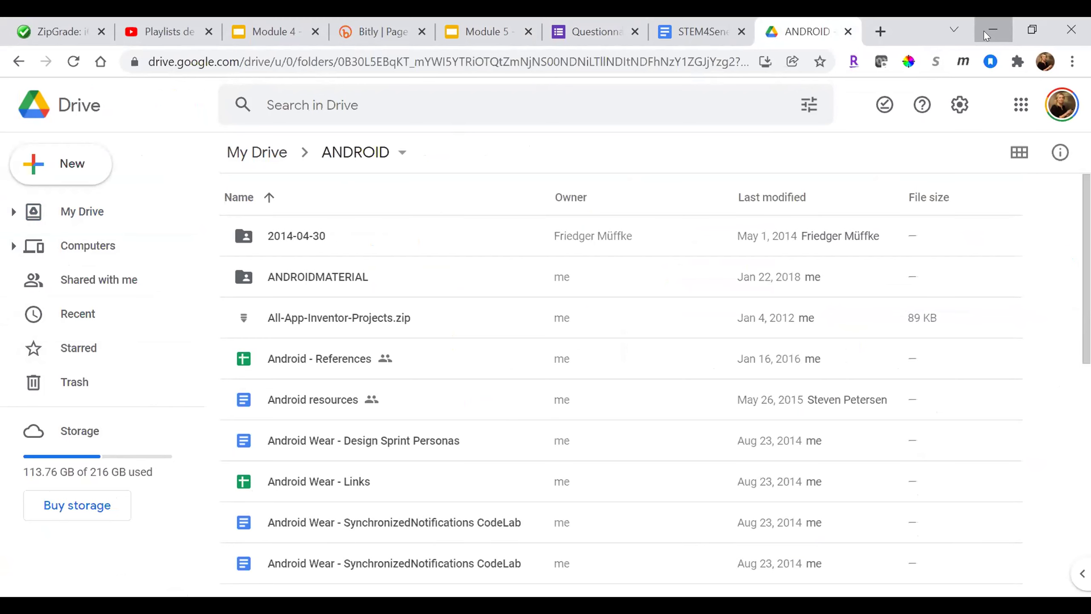
{"action": "key", "text": "super+Down"}
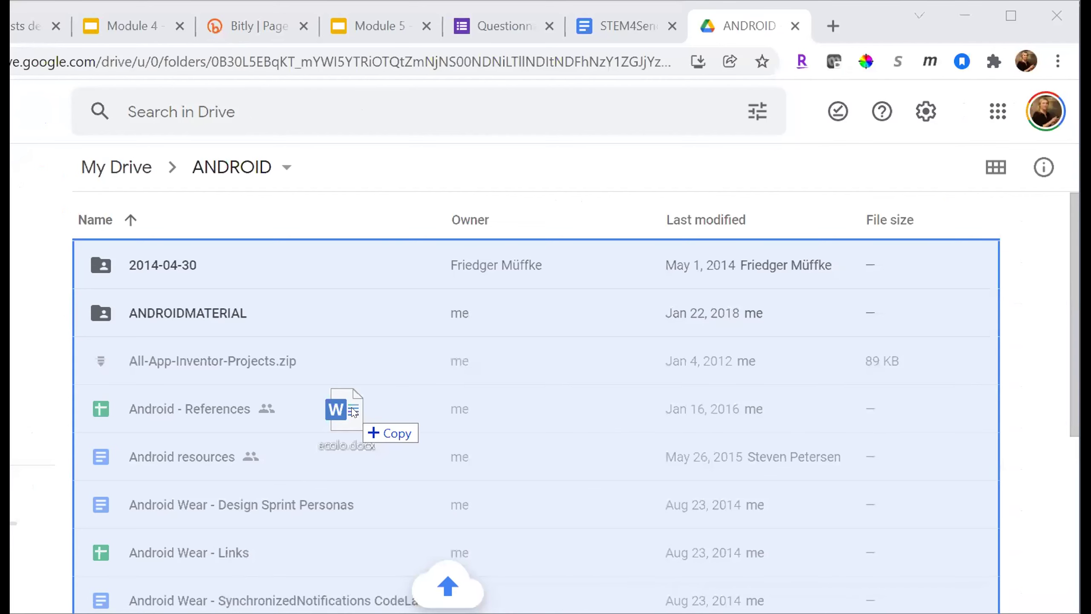
- Drag ecolo.docx from the desktop into the ANDROID folder to upload it
{"action": "left_click_drag", "start_coordinate": [464, 370], "coordinate": [465, 370]}
{"action": "left_click_drag", "start_coordinate": [352, 408], "coordinate": [351, 410]}
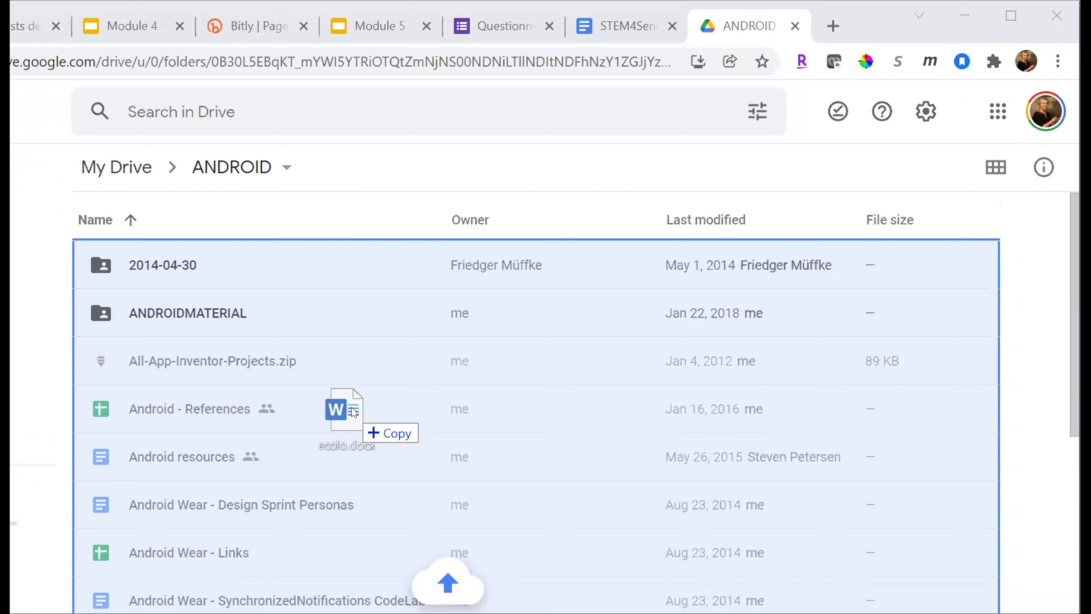
{"action": "left_click_drag", "start_coordinate": [353, 411], "coordinate": [353, 412]}
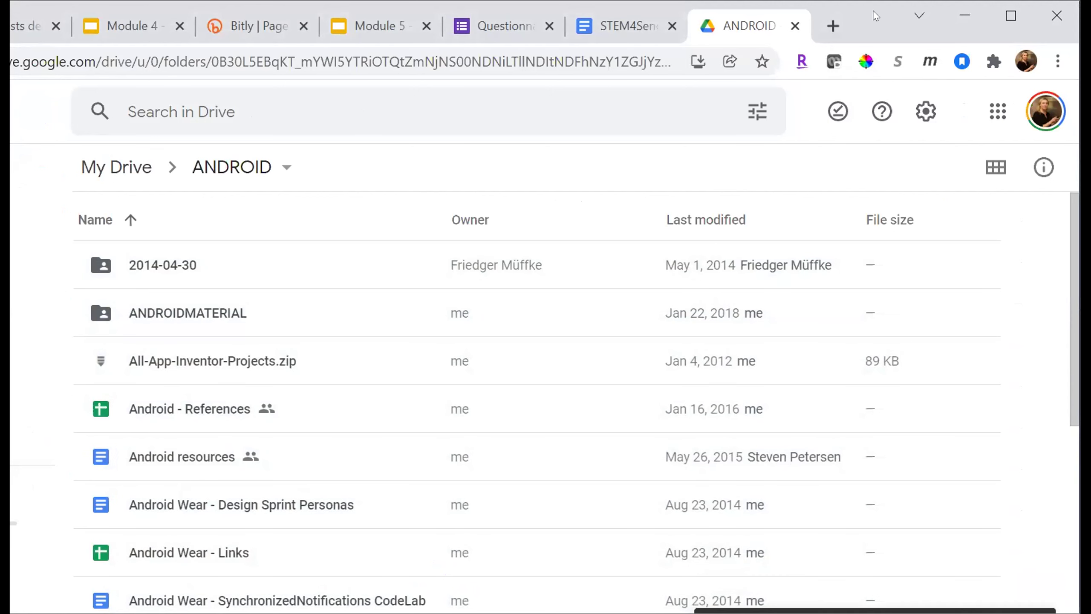
- Select the uploaded ecolo.docx and delete it to the trash
{"action": "scroll", "coordinate": [617, 379], "scroll_direction": "down", "scroll_amount": 5}
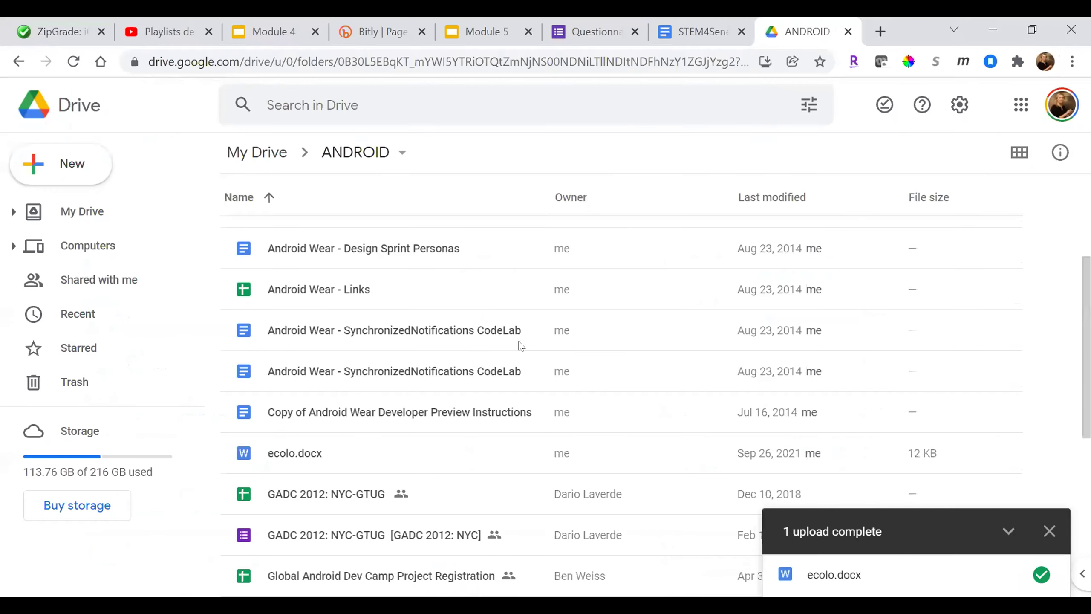
{"action": "scroll", "coordinate": [521, 346], "scroll_direction": "down", "scroll_amount": 8}
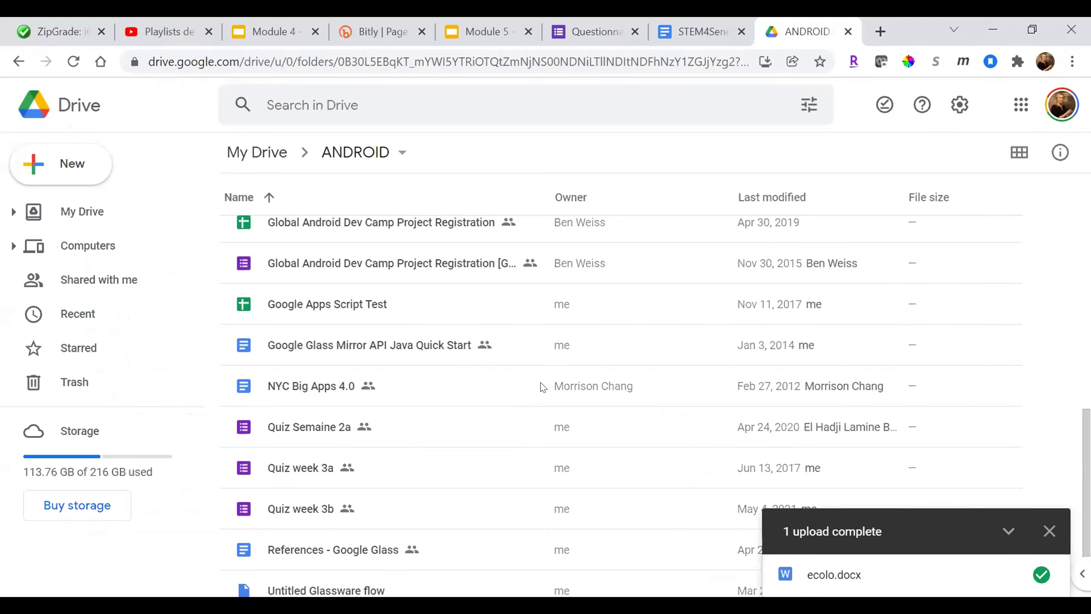
{"action": "scroll", "coordinate": [537, 385], "scroll_direction": "up", "scroll_amount": 5}
{"action": "left_click", "coordinate": [307, 326]}
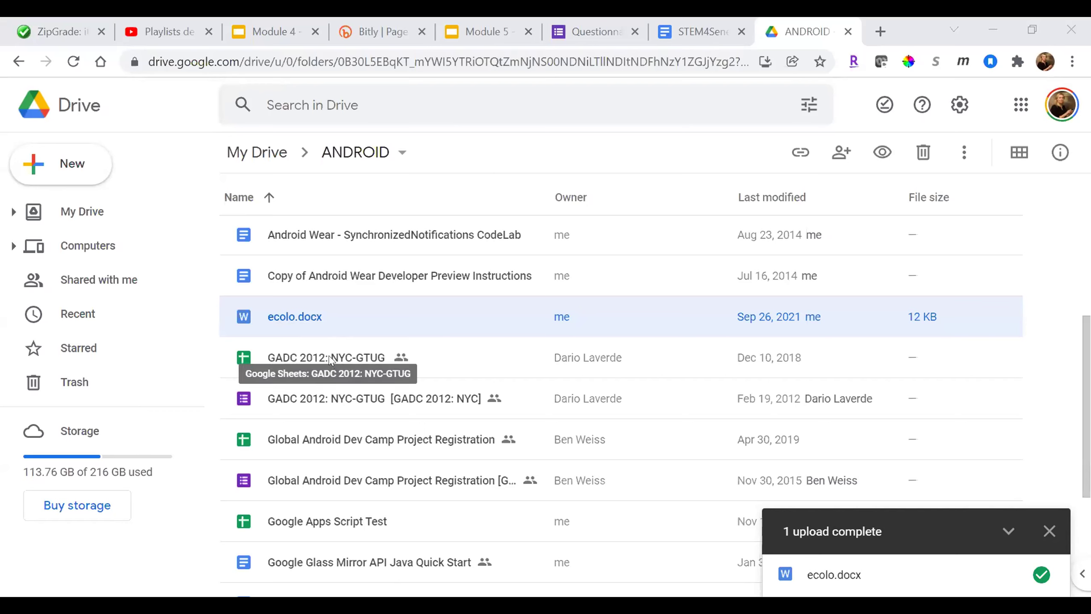
{"action": "key", "text": "Delete"}
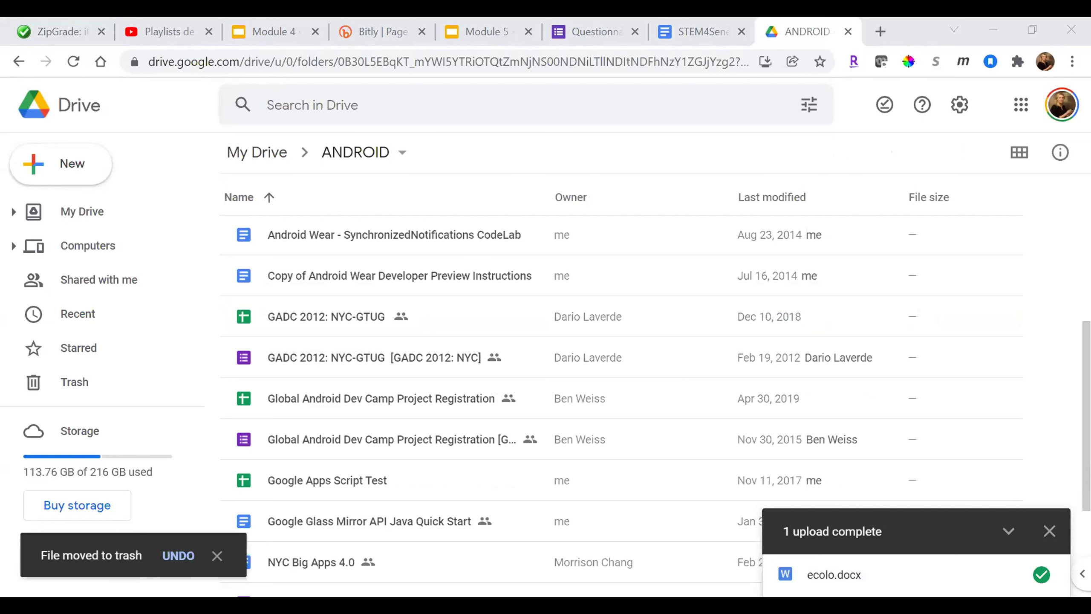
- Shrink the browser and drag ecolo.docx from the desktop into ANDROID again
{"action": "left_click", "coordinate": [1031, 30]}
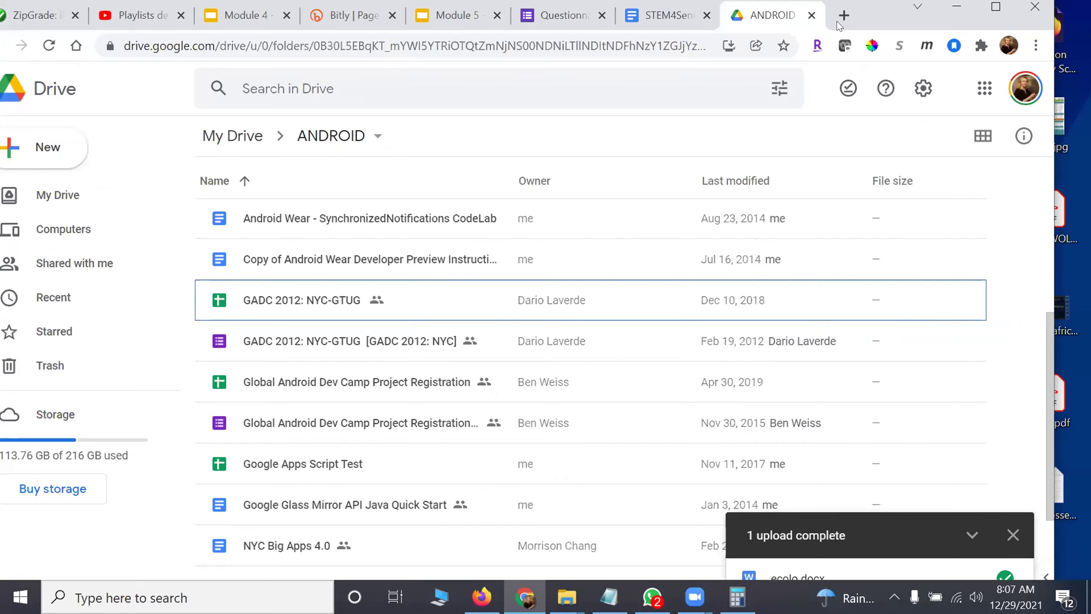
{"action": "left_click_drag", "start_coordinate": [837, 26], "coordinate": [610, 33]}
{"action": "left_click", "coordinate": [865, 55]}
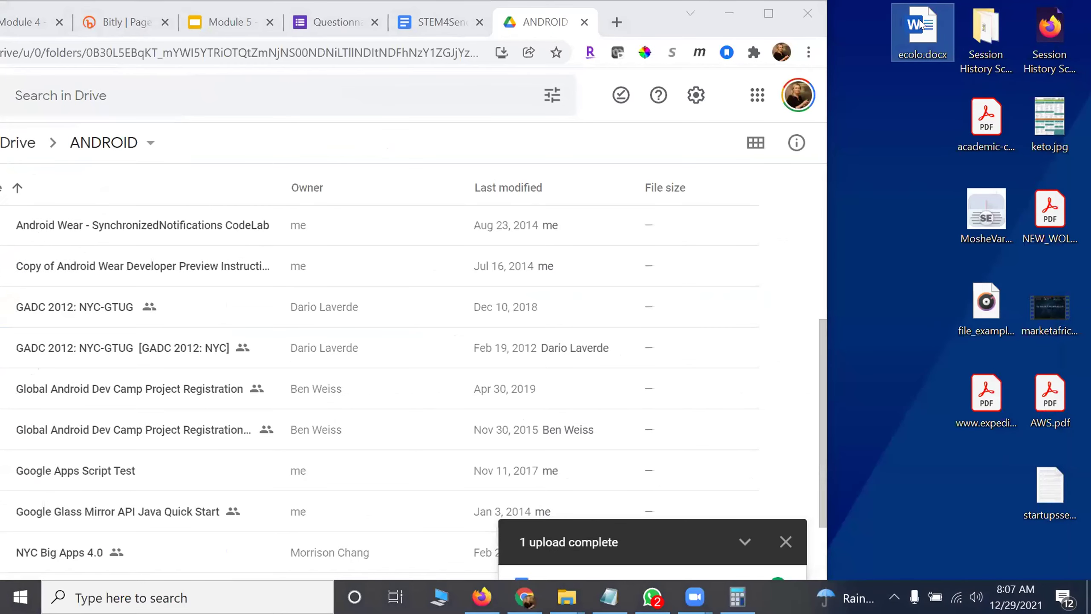
{"action": "left_click_drag", "start_coordinate": [928, 34], "coordinate": [341, 356]}
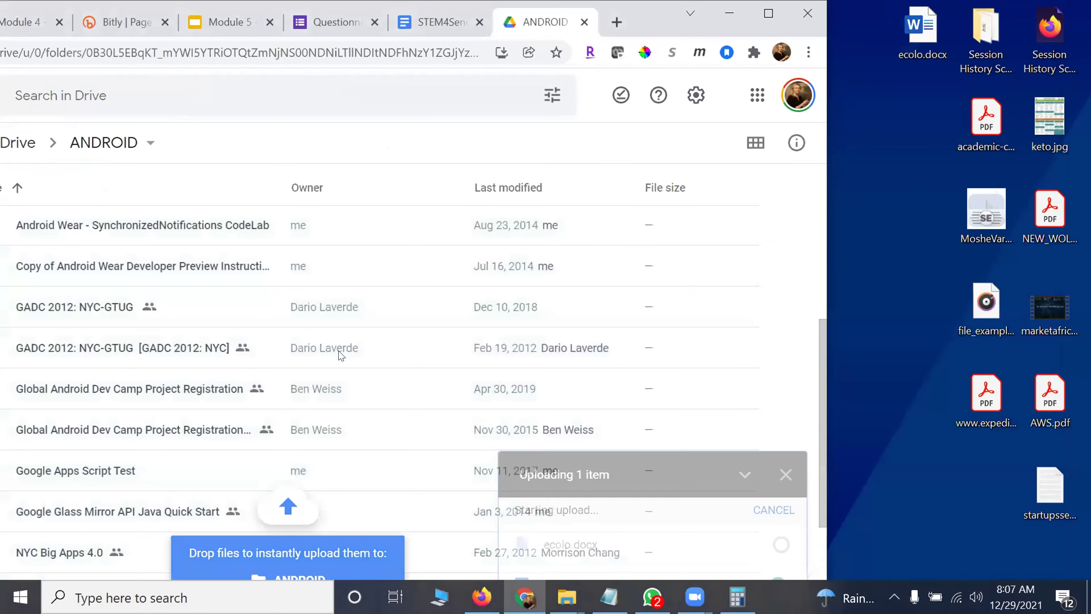
- Maximize the browser and bring up the actions for the re-uploaded ecolo.docx
{"action": "left_click", "coordinate": [768, 14]}
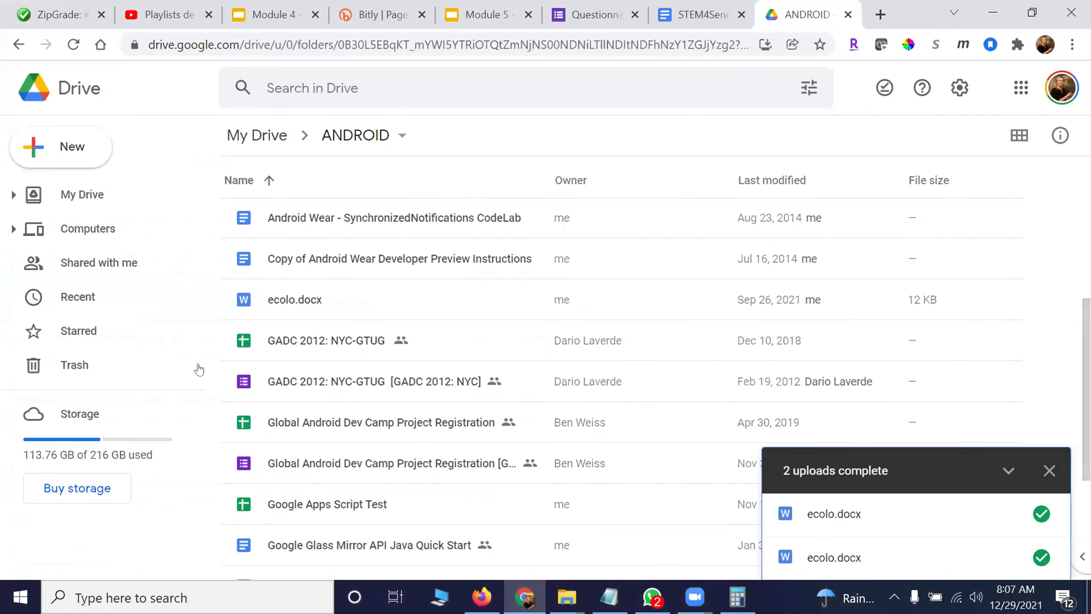
{"action": "left_click", "coordinate": [296, 298]}
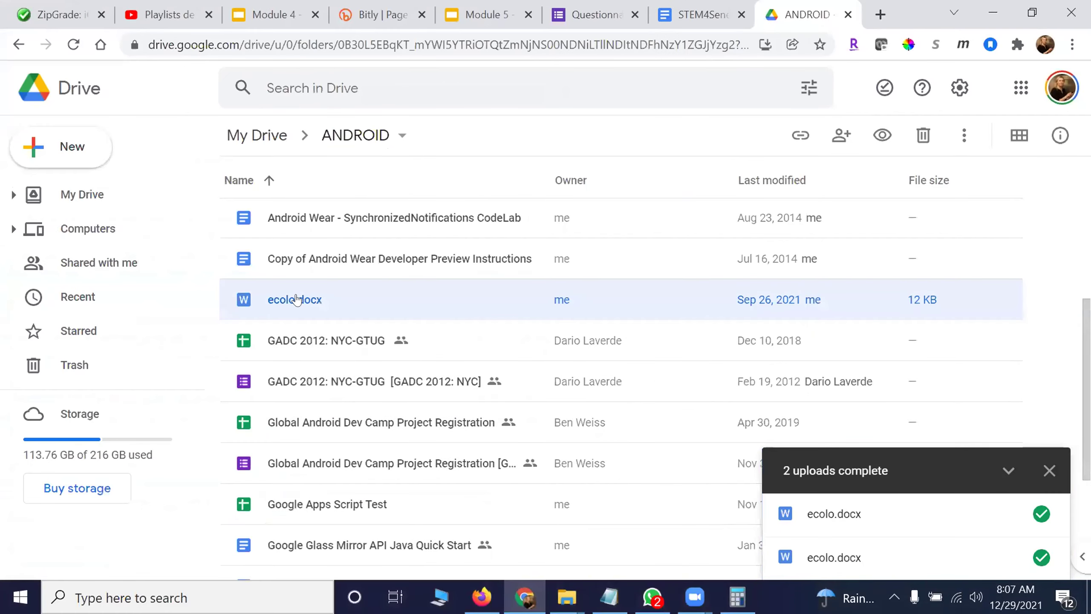
{"action": "right_click", "coordinate": [408, 285]}
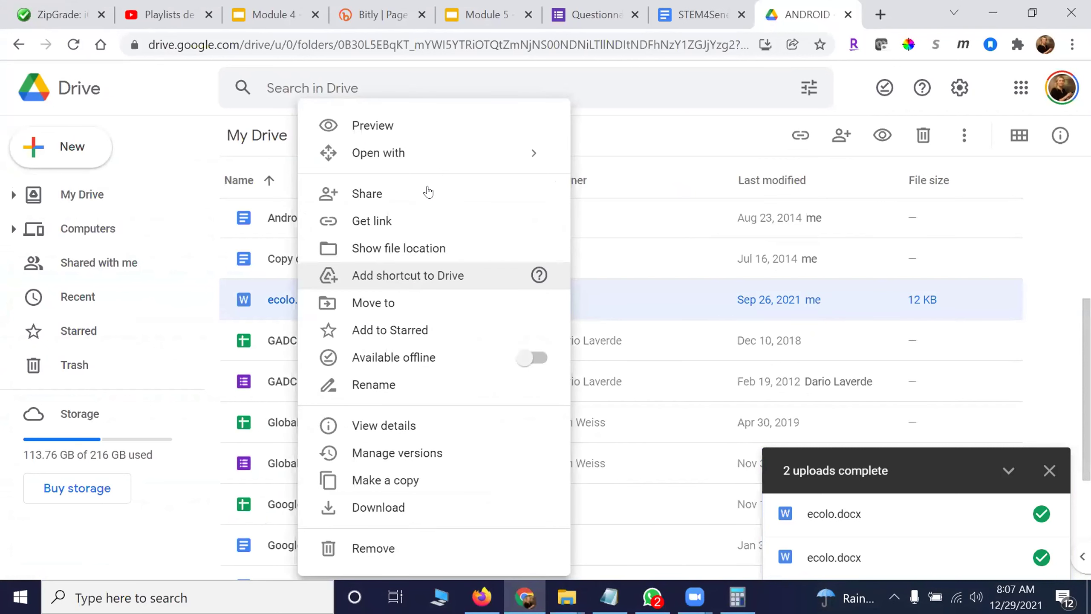
- Share ecolo.docx so anyone with the link can view it, keeping the Viewer role
{"action": "left_click", "coordinate": [431, 188]}
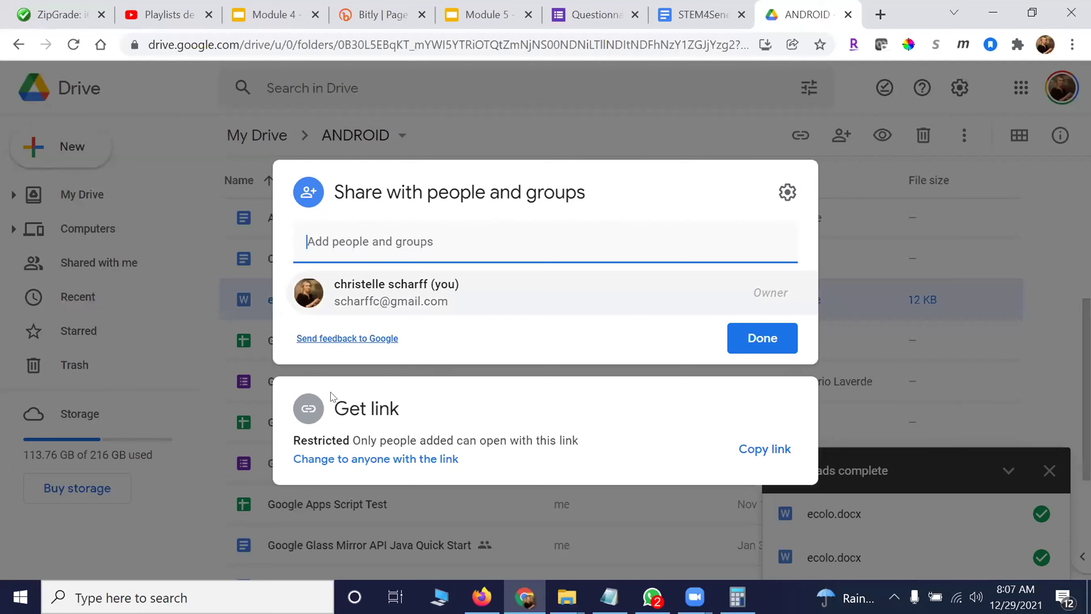
{"action": "left_click", "coordinate": [609, 188]}
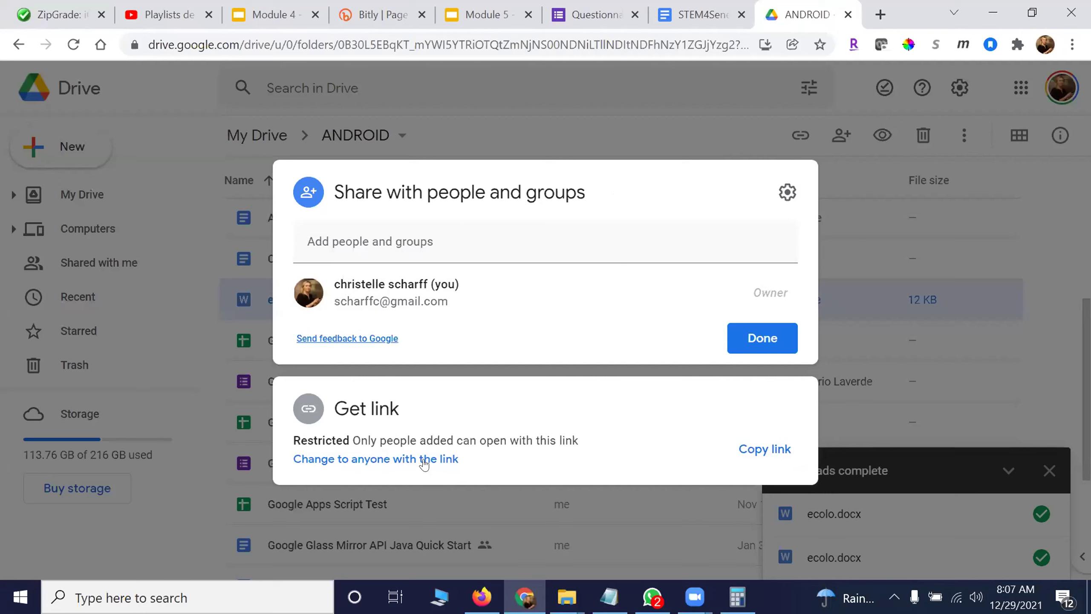
{"action": "left_click", "coordinate": [424, 459]}
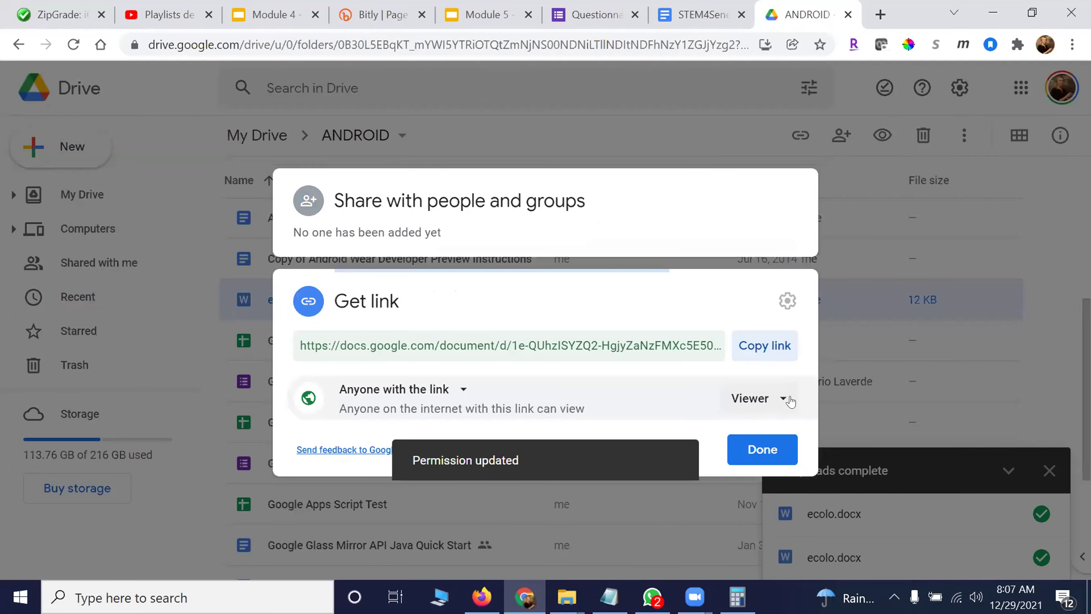
{"action": "left_click", "coordinate": [790, 401]}
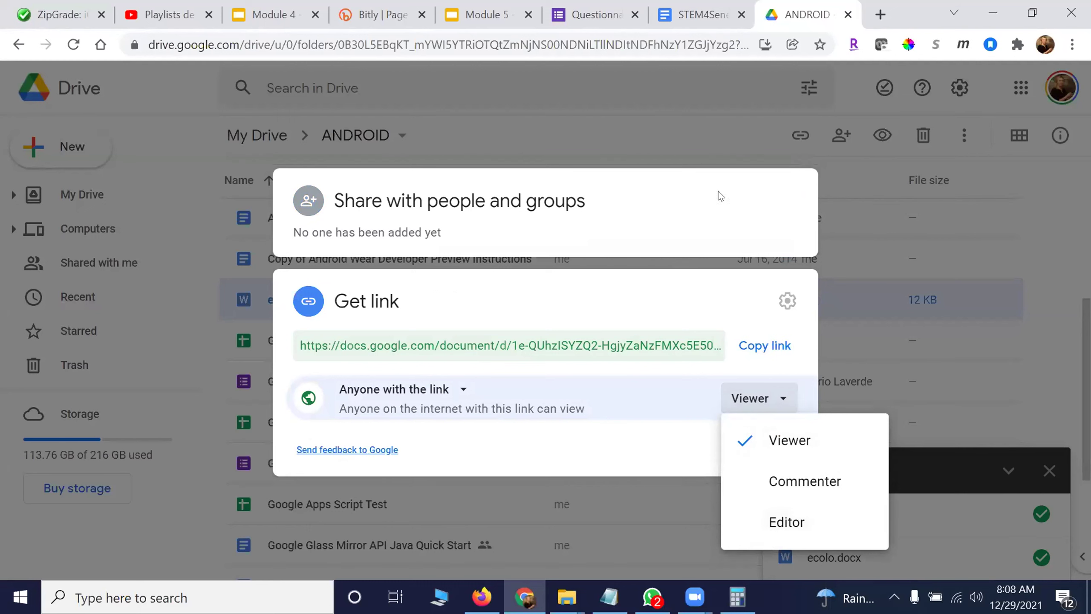
{"action": "left_click", "coordinate": [675, 122]}
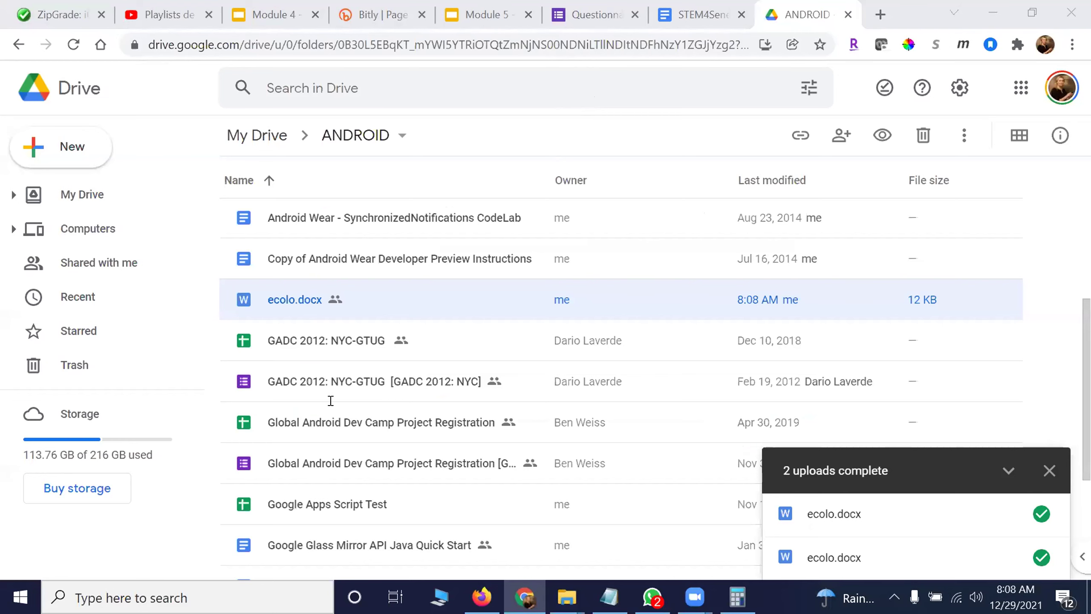
{"action": "key", "text": "ctrl+5"}
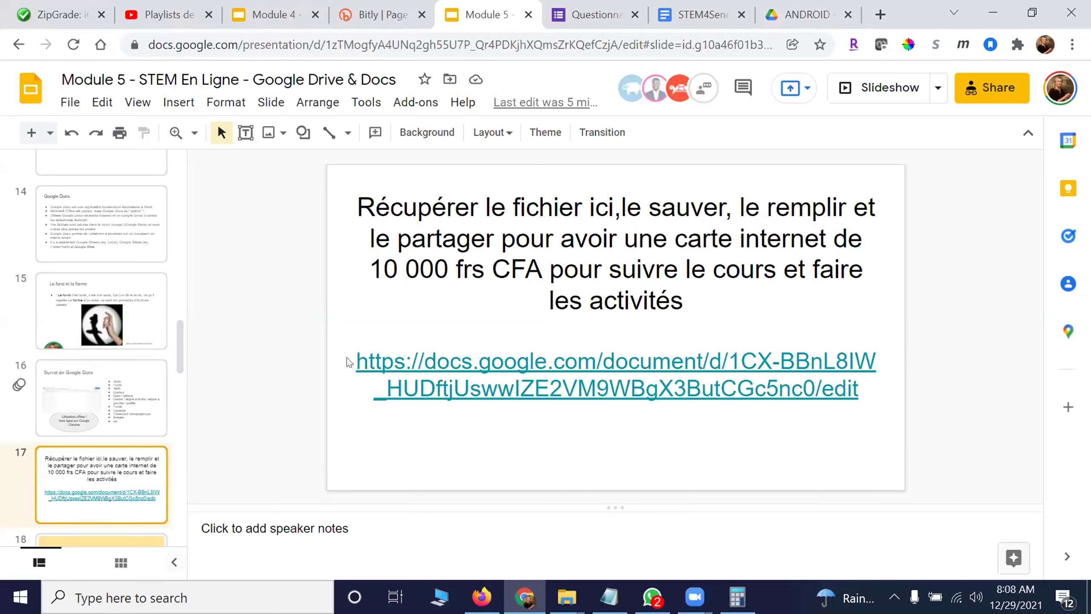
- Copy the slide 17 document link and open it in the Drive tab's address bar
{"action": "left_click_drag", "start_coordinate": [351, 362], "coordinate": [870, 389]}
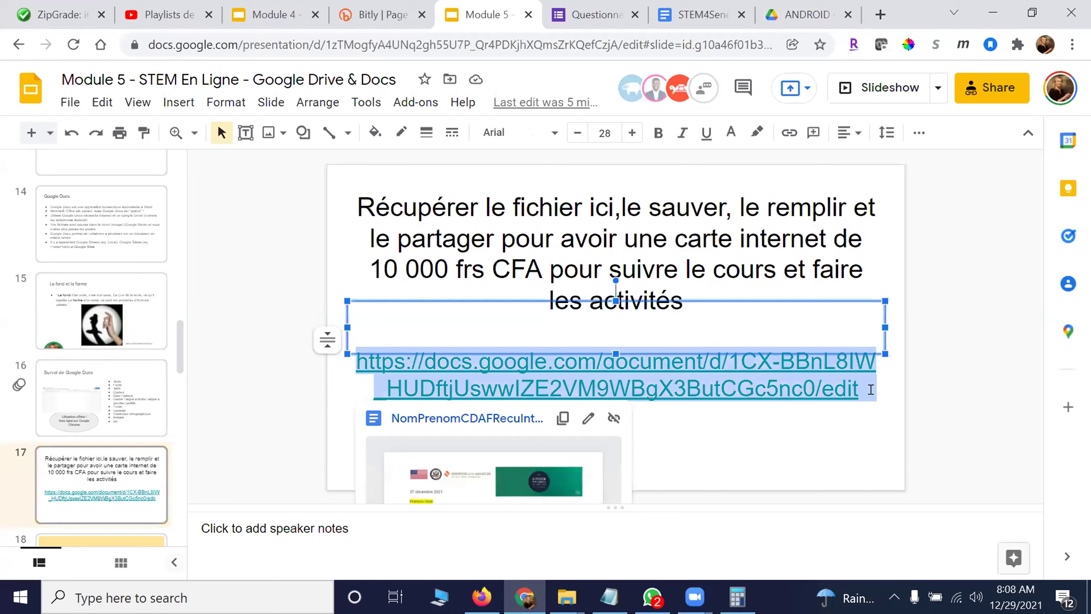
{"action": "left_click", "coordinate": [807, 14]}
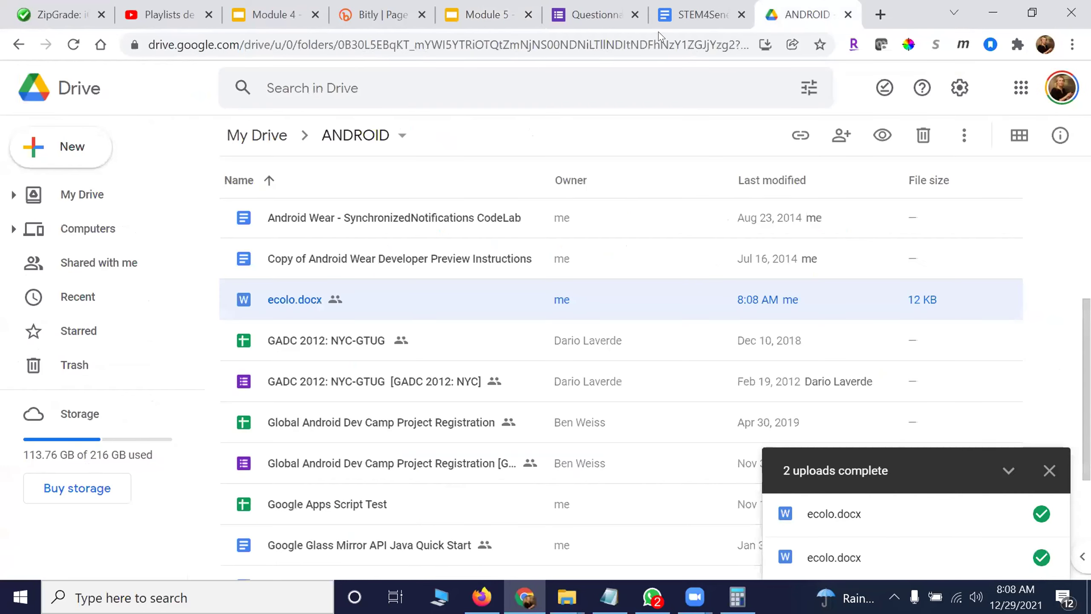
{"action": "left_click", "coordinate": [659, 34]}
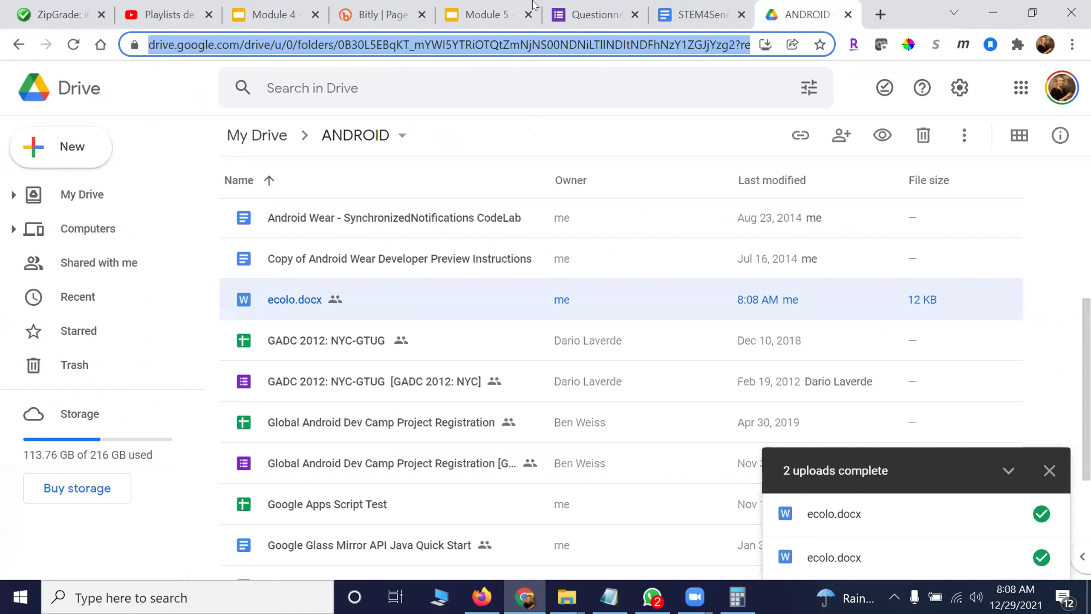
{"action": "left_click", "coordinate": [481, 15]}
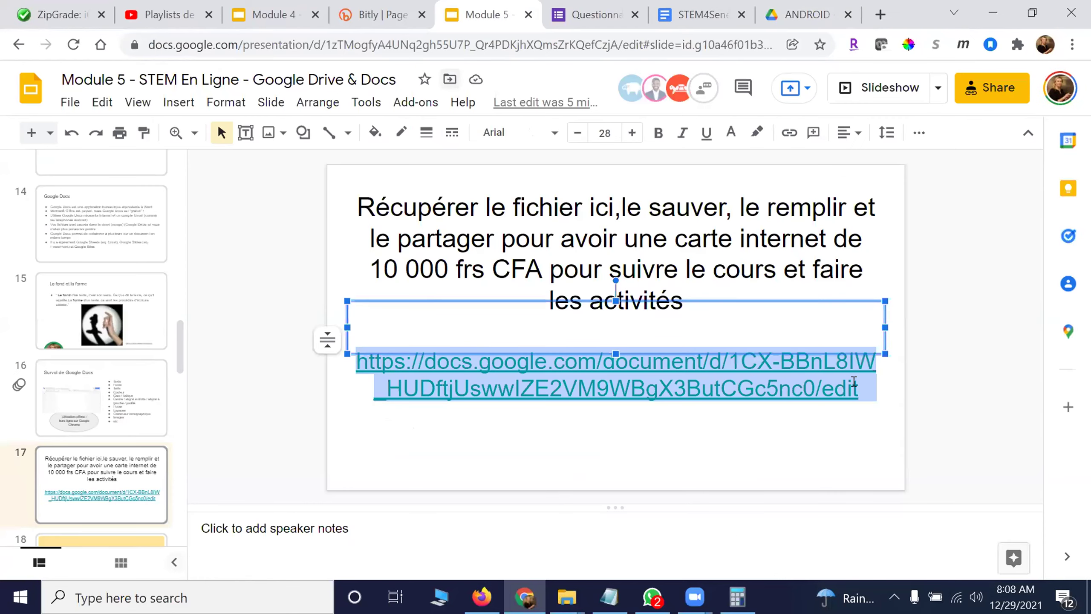
{"action": "left_click", "coordinate": [795, 12]}
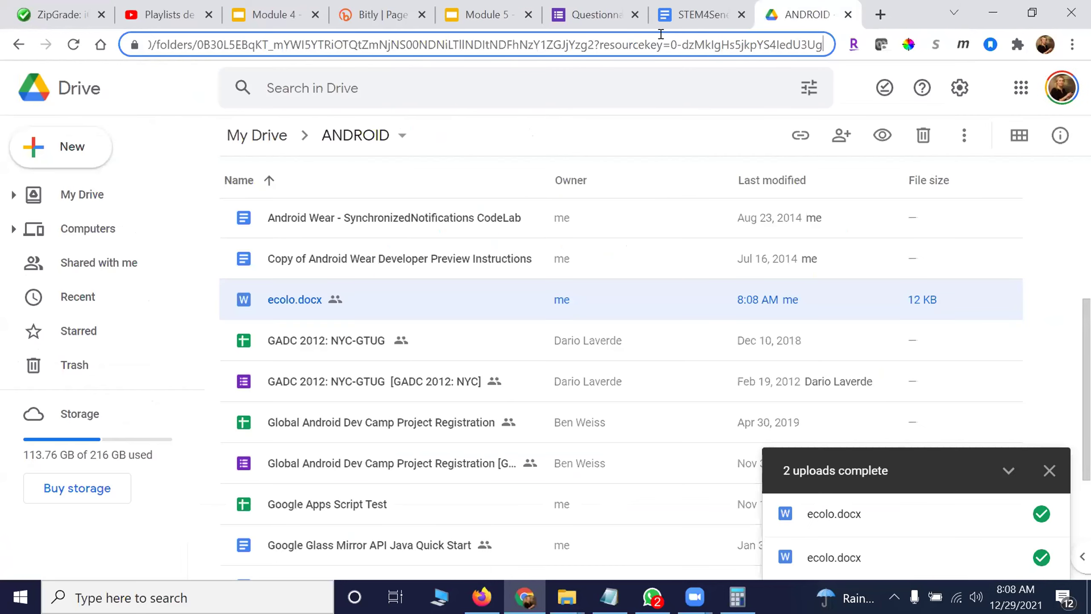
{"action": "key", "text": "ctrl+v"}
{"action": "key", "text": "Return"}
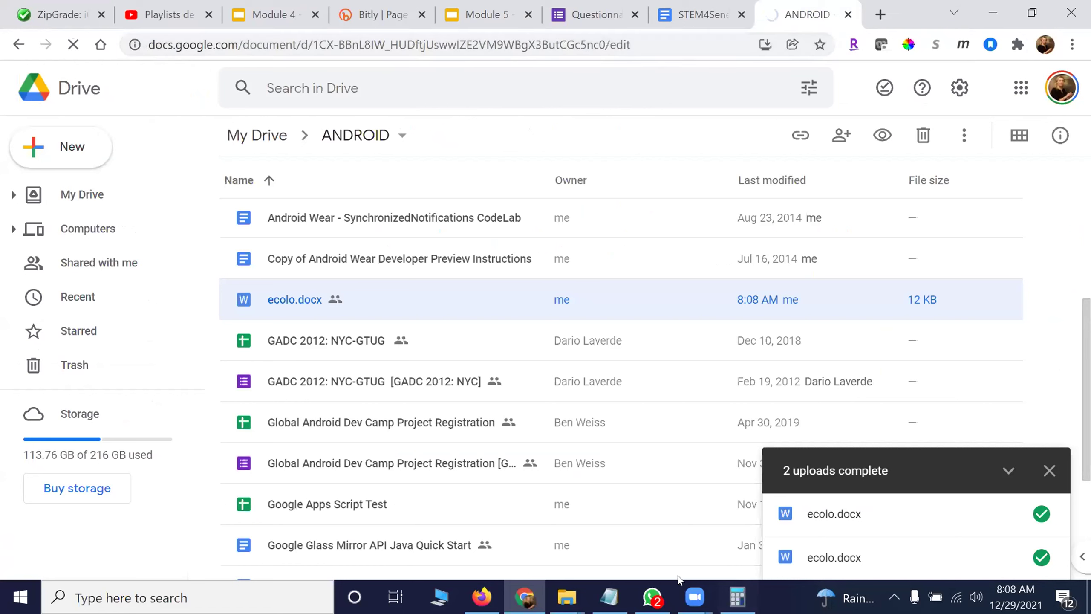
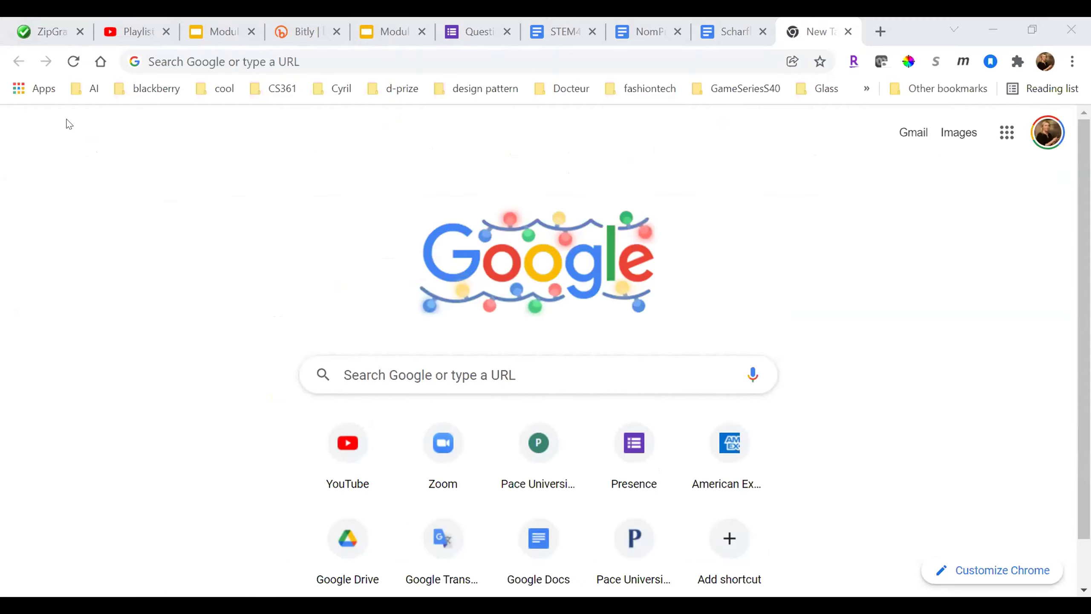
- Open the letter document in an incognito window and check its Fichier menu
{"action": "key", "text": "alt+Tab"}
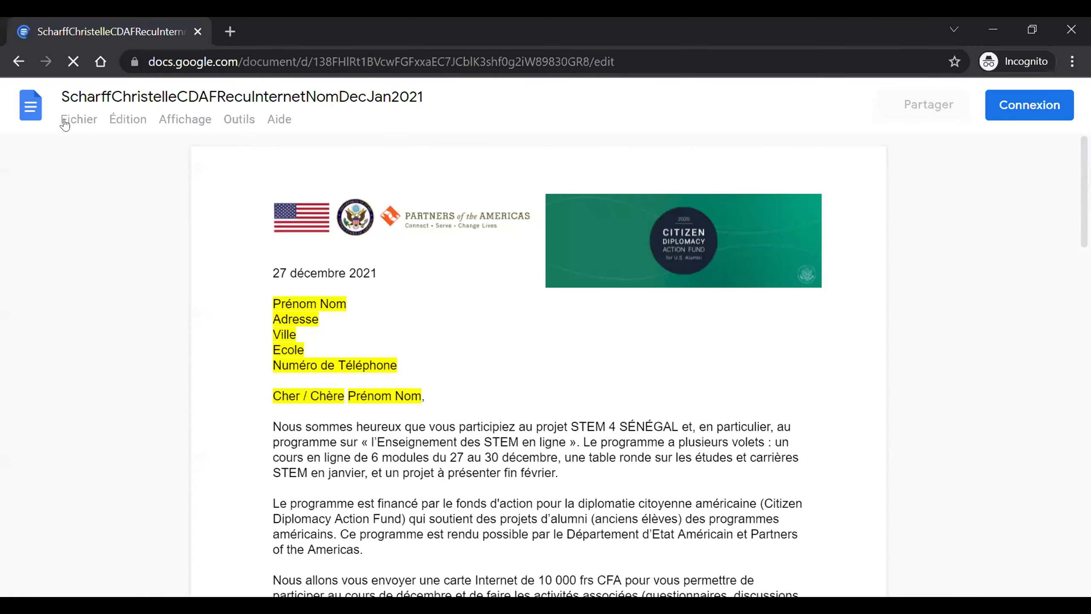
{"action": "left_click", "coordinate": [78, 119]}
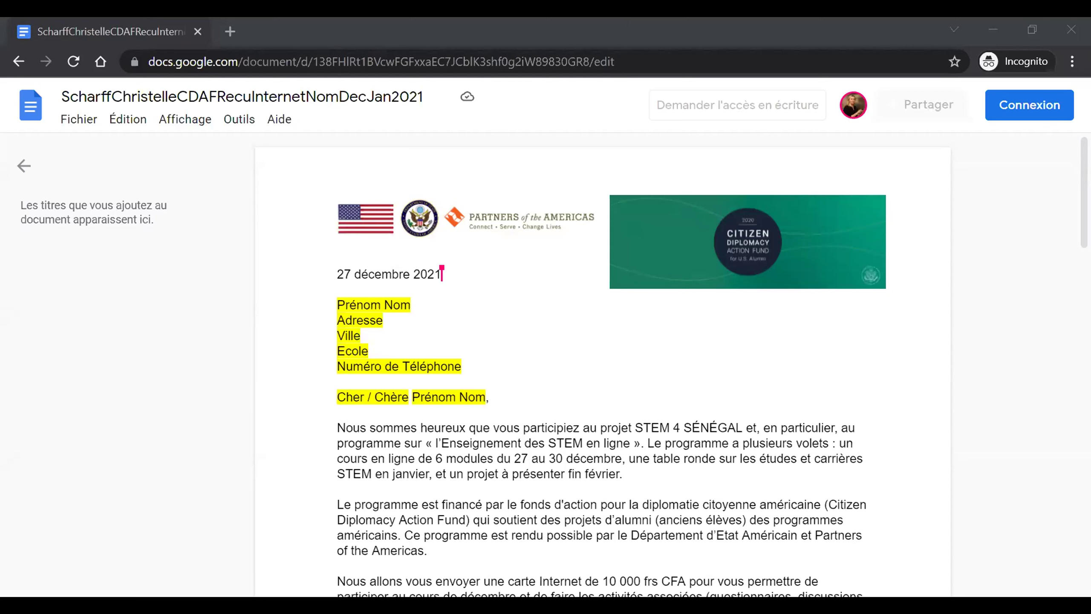
- Close the outline panel, check the Fichier menu, and go to Google sign-in via Connexion
{"action": "left_click", "coordinate": [69, 150]}
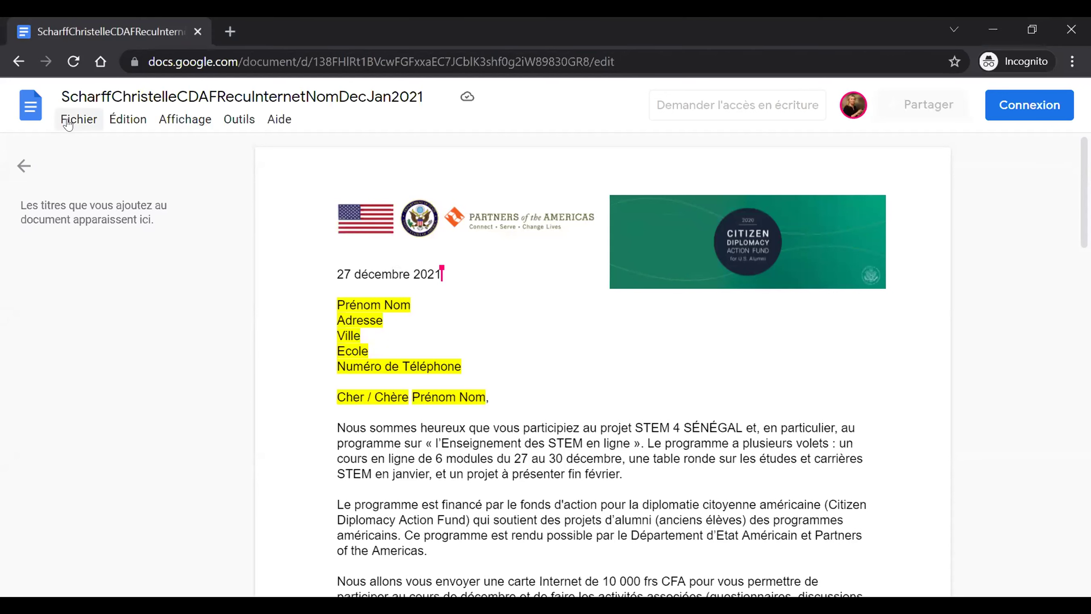
{"action": "left_click", "coordinate": [24, 165]}
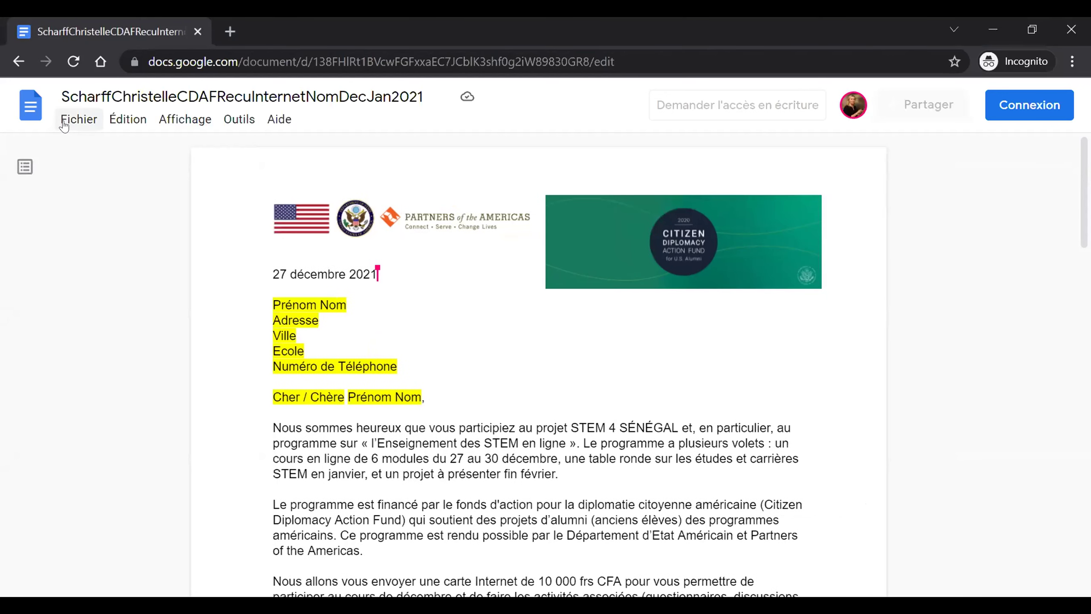
{"action": "left_click", "coordinate": [64, 124]}
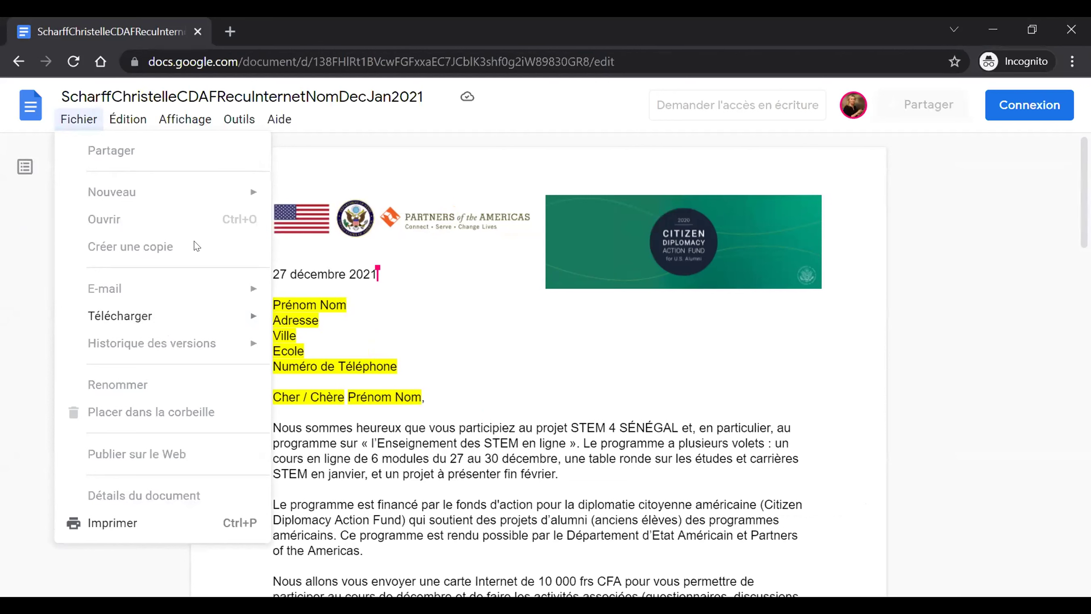
{"action": "left_click", "coordinate": [1050, 105]}
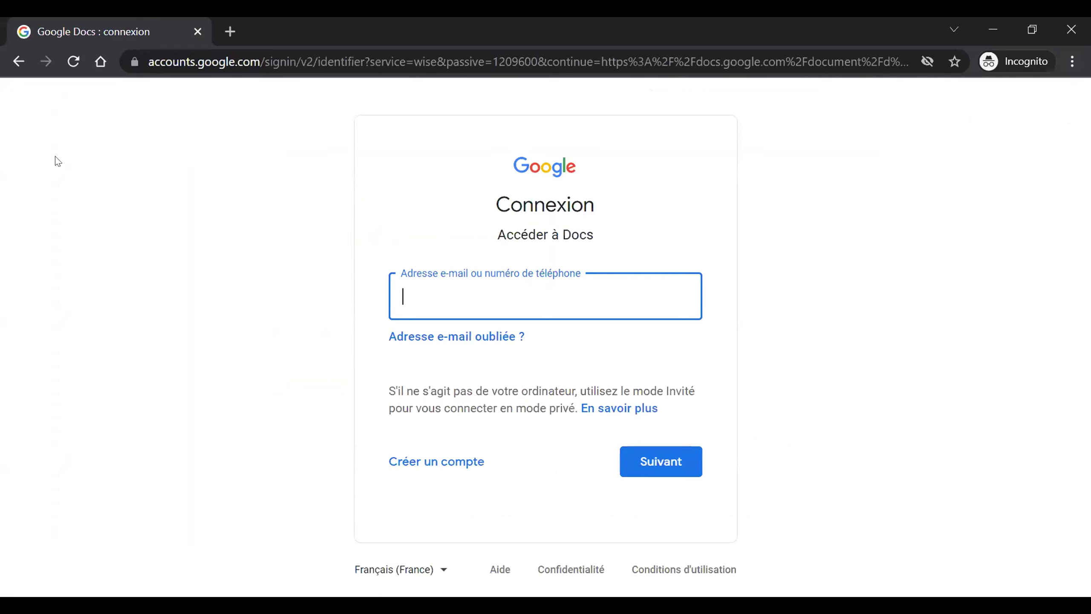
- Restart the Google sign-in and submit the account's e-mail address after correcting a mistyped entry
{"action": "left_click", "coordinate": [19, 61]}
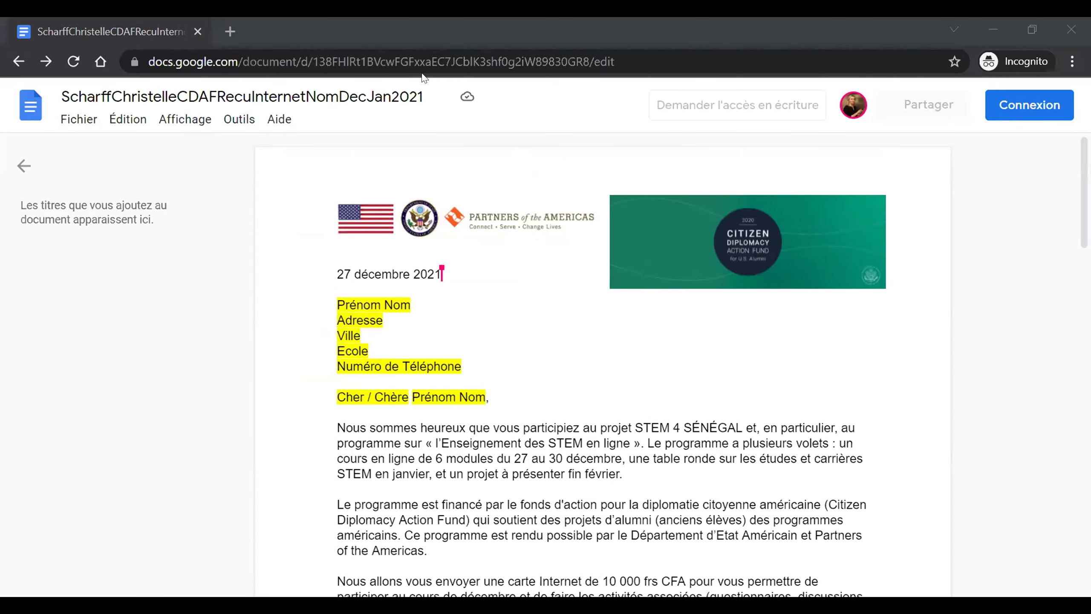
{"action": "left_click", "coordinate": [1022, 104]}
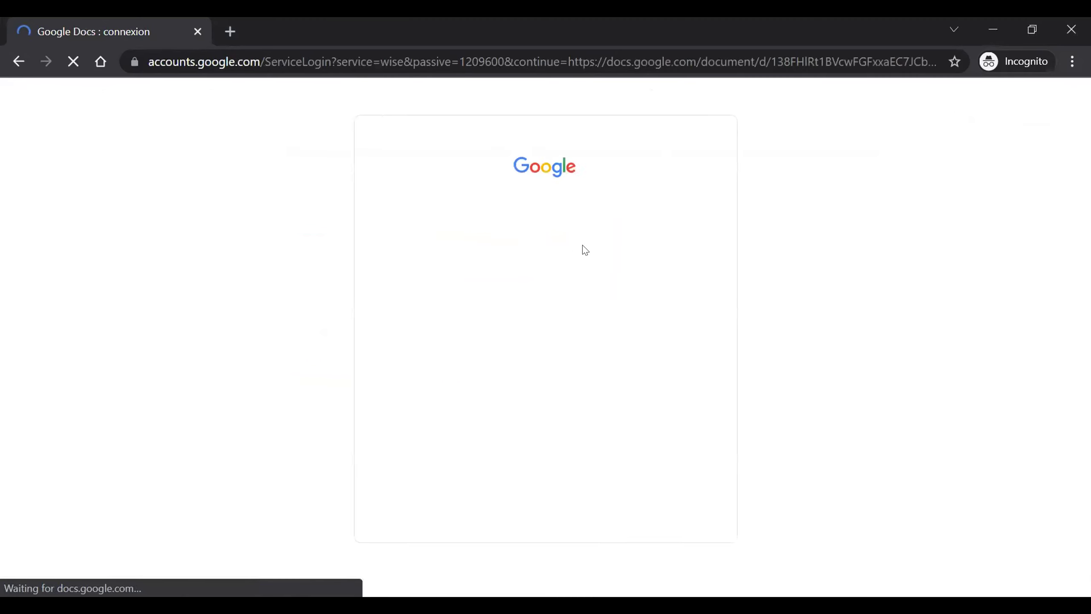
{"action": "left_click", "coordinate": [542, 296]}
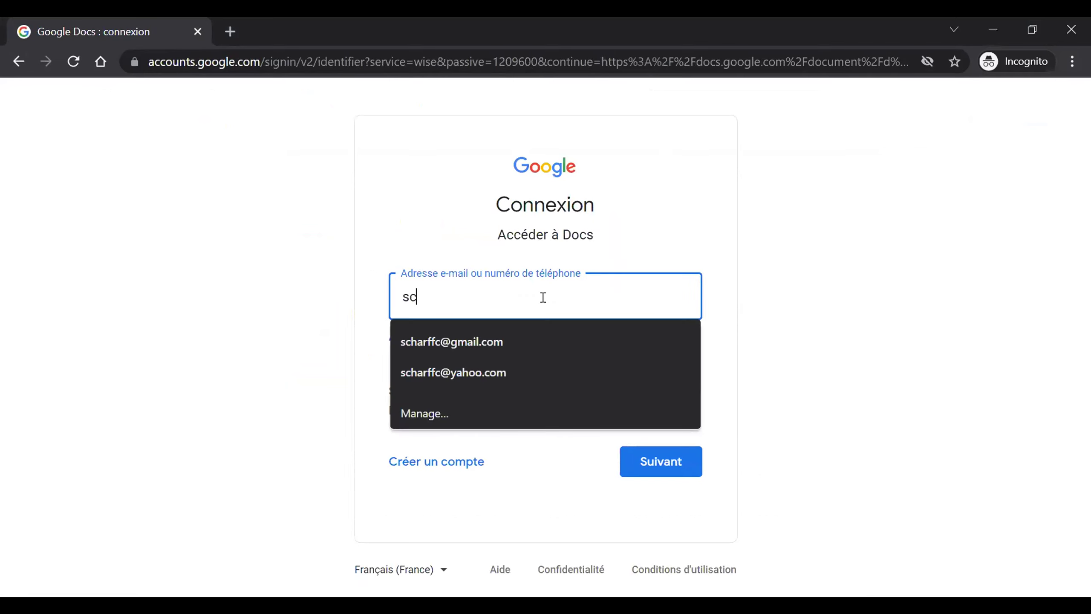
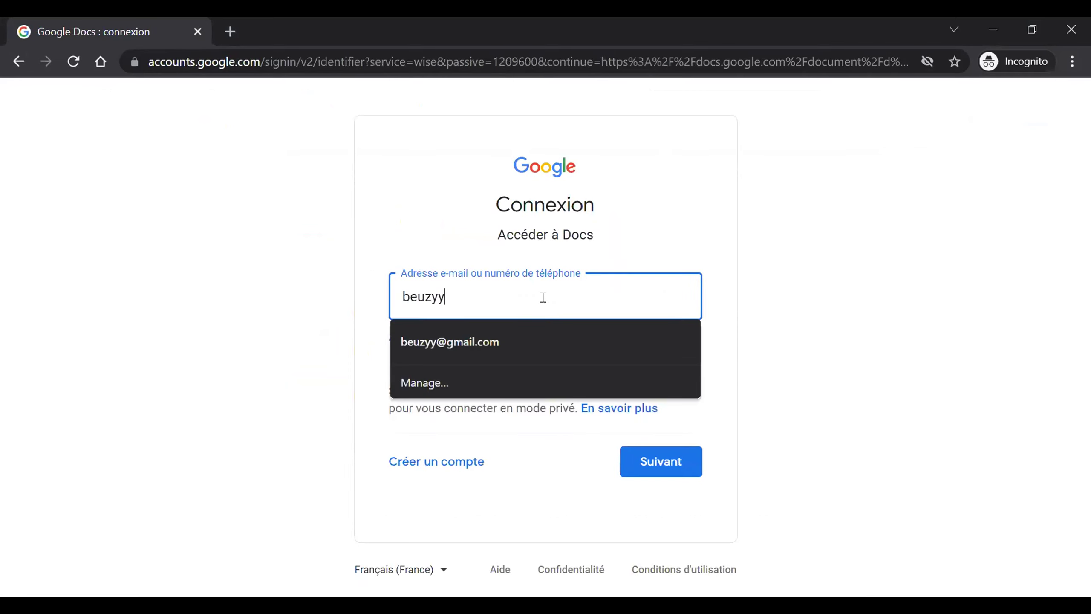
{"action": "key", "text": "Return"}
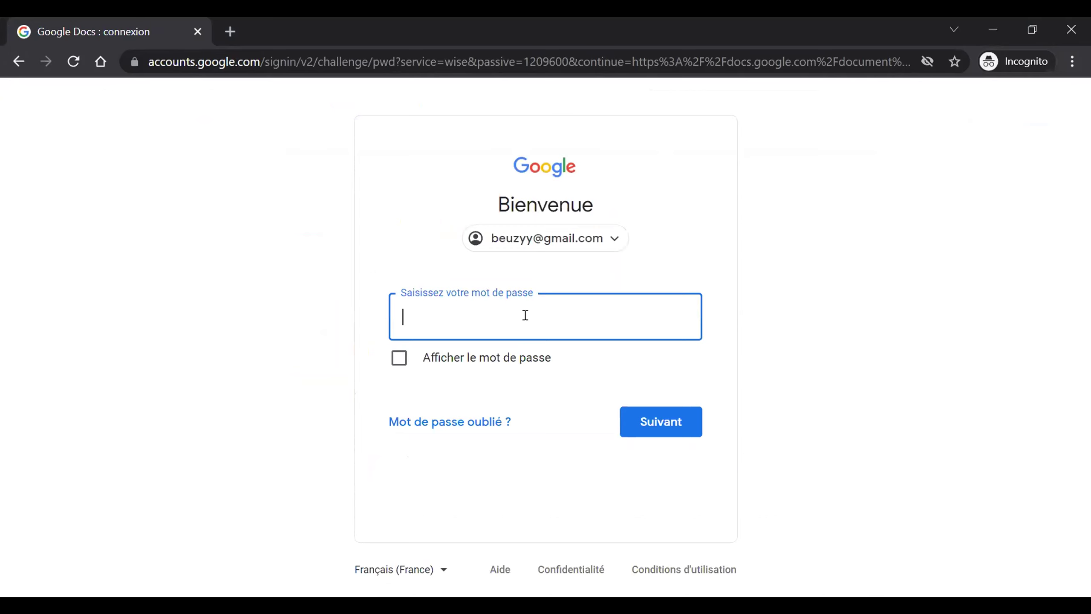
- Submit the account password, then after its rejection go back twice to the letter document
{"action": "type", "text": "••••••••••"}
{"action": "key", "text": "Return"}
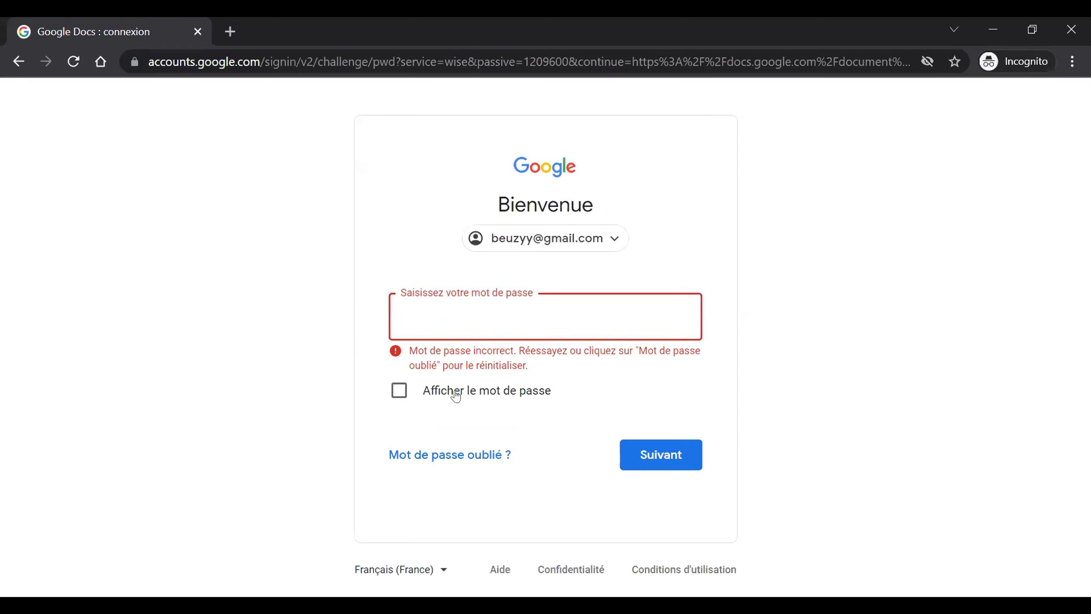
{"action": "left_click", "coordinate": [19, 61]}
{"action": "left_click", "coordinate": [18, 61]}
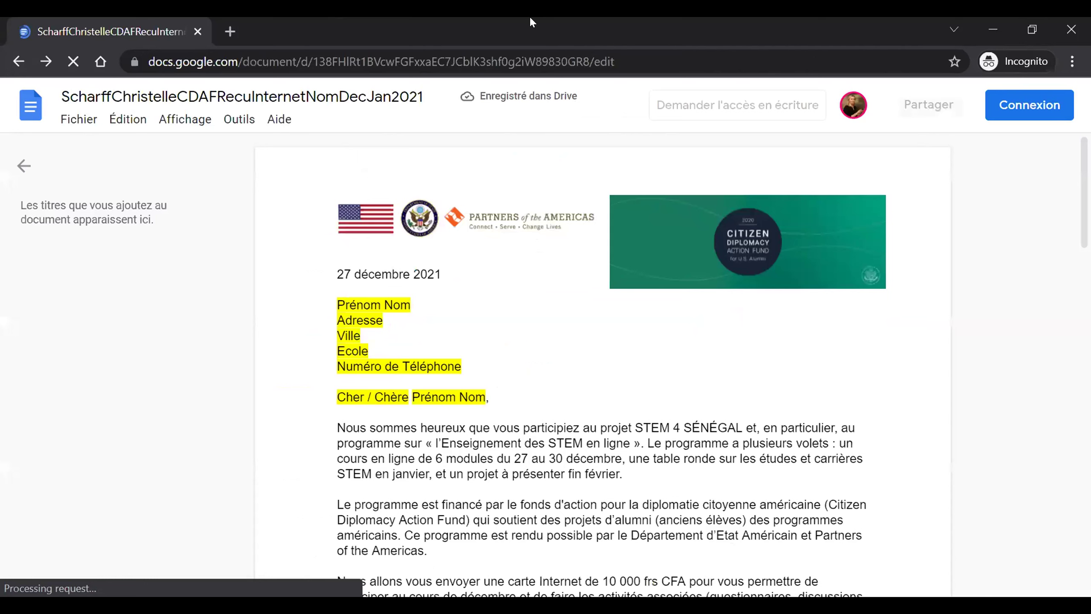
- Start signing in with a different account, entering its e-mail and password
{"action": "left_click", "coordinate": [1021, 114]}
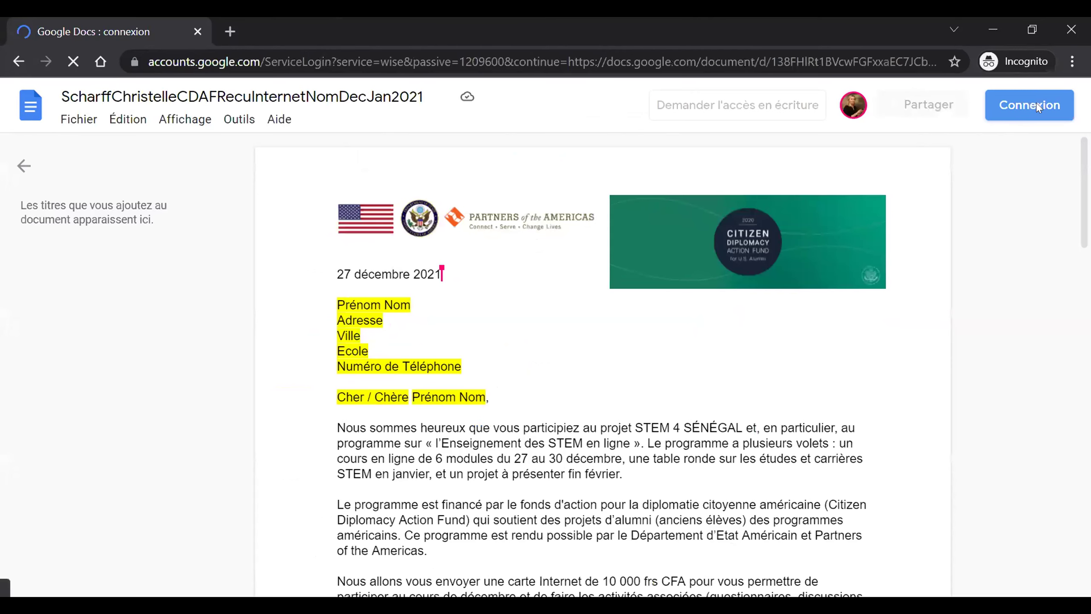
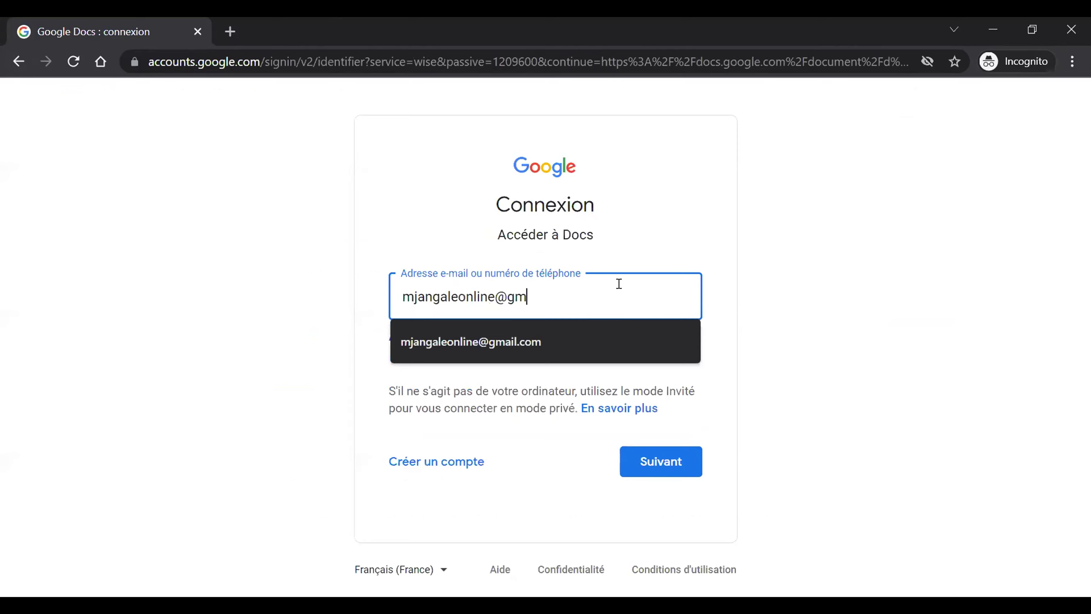
{"action": "left_click", "coordinate": [682, 463]}
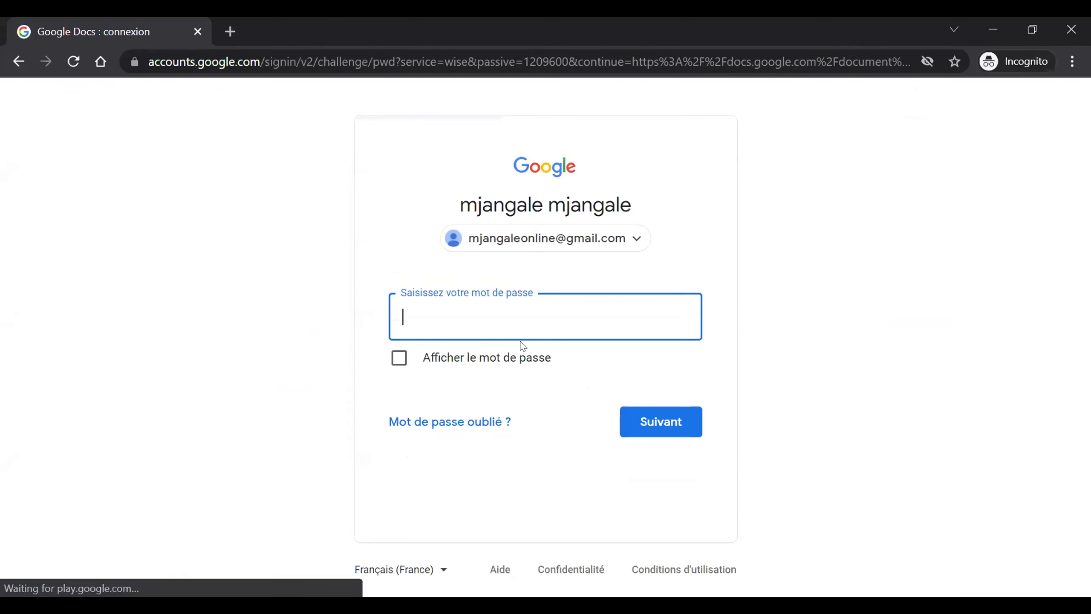
{"action": "type", "text": "•••••••••••••"}
{"action": "key", "text": "Return"}
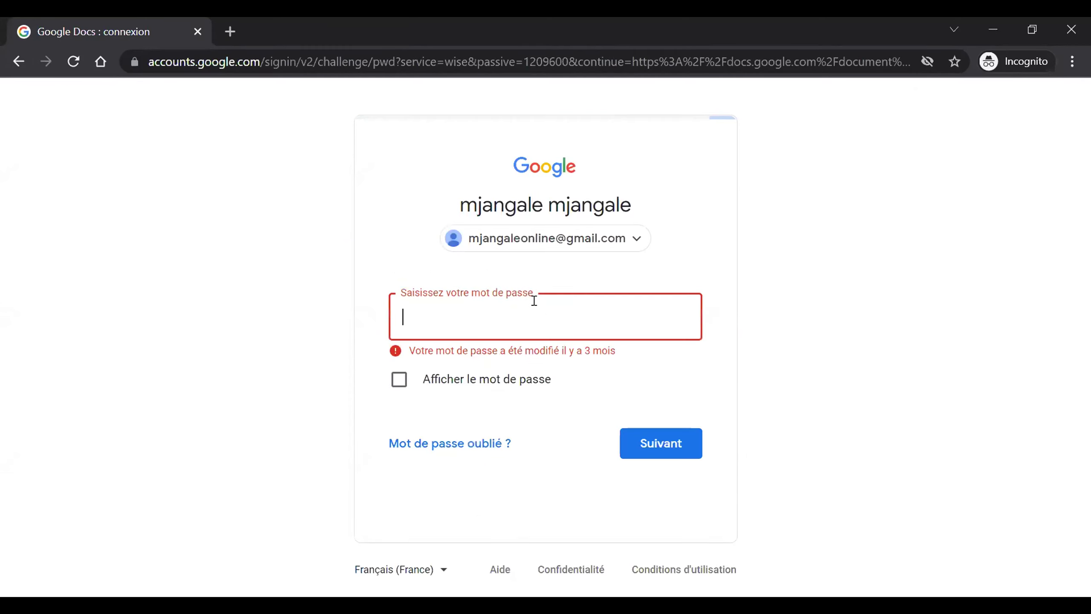
- Re-enter the other account's password and submit it to reach the phone confirmation step
{"action": "type", "text": "•"}
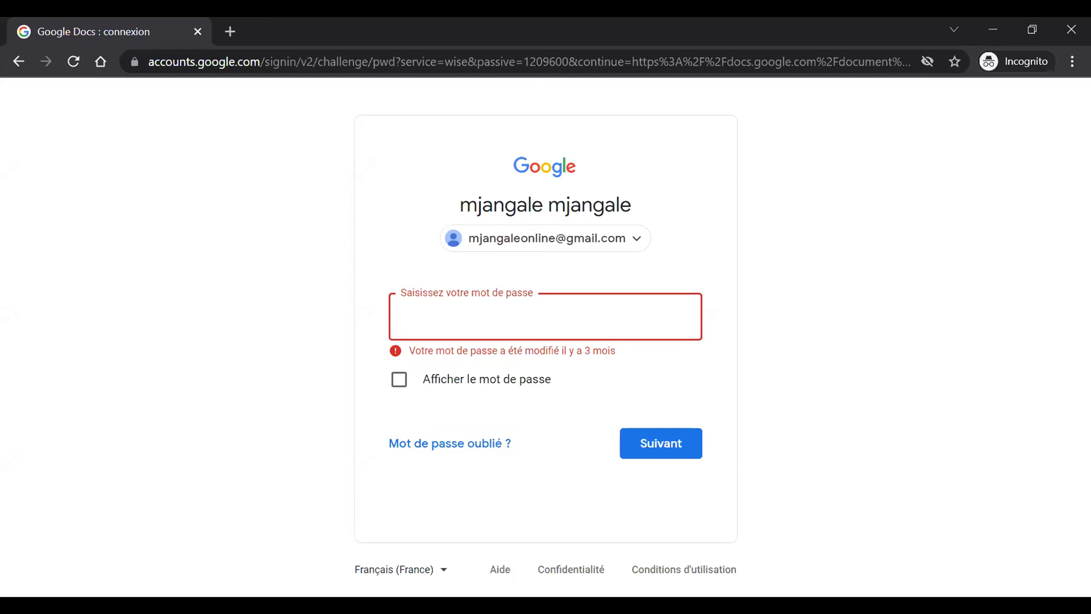
{"action": "key", "text": "alt+Tab"}
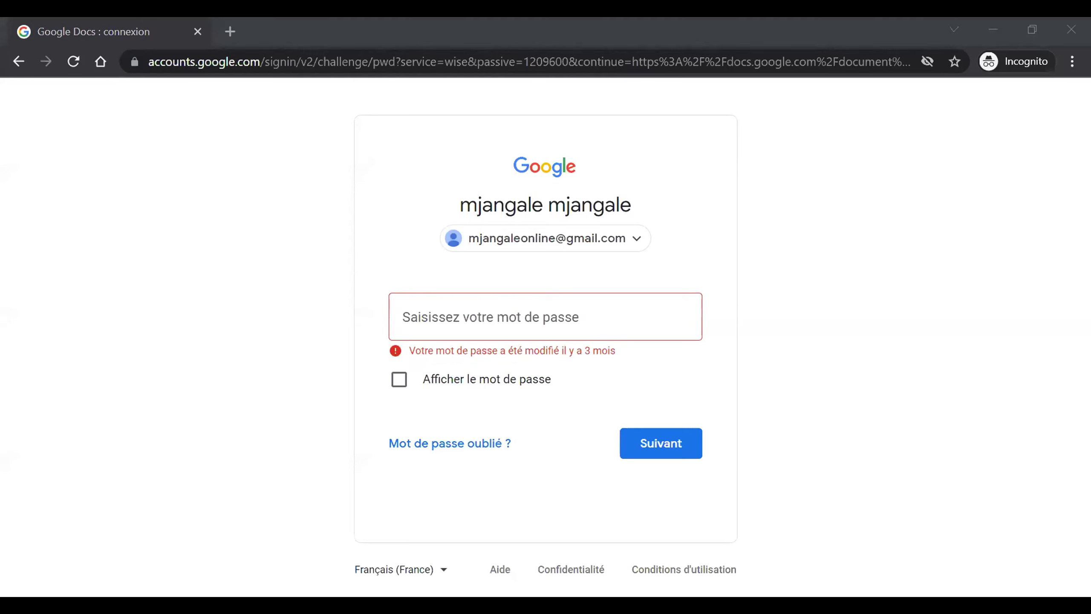
{"action": "left_click", "coordinate": [582, 317]}
{"action": "type", "text": "•••••"}
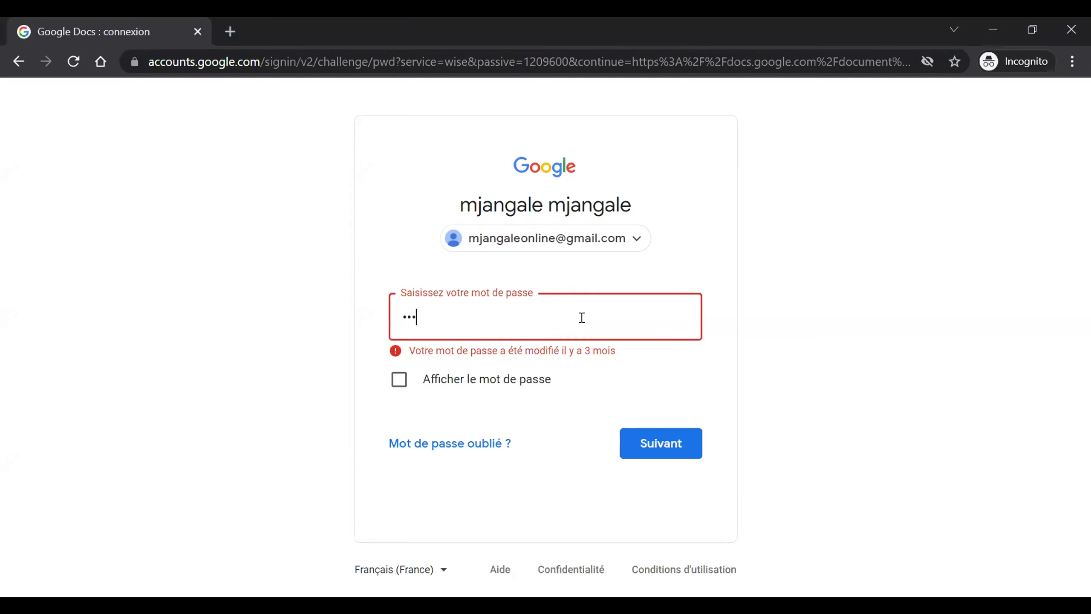
{"action": "type", "text": "•••••••"}
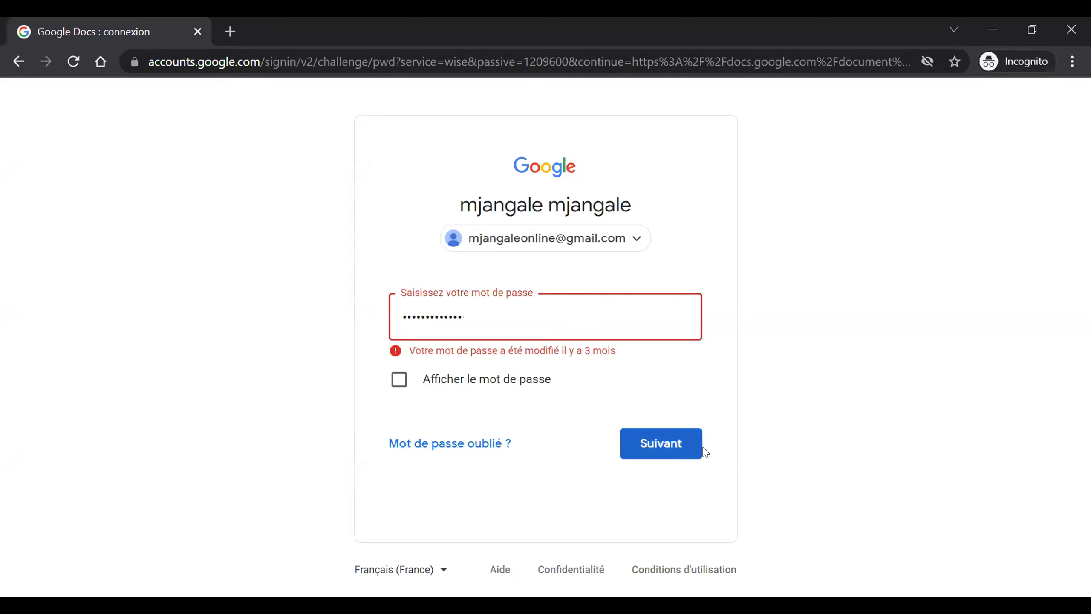
{"action": "left_click", "coordinate": [674, 449]}
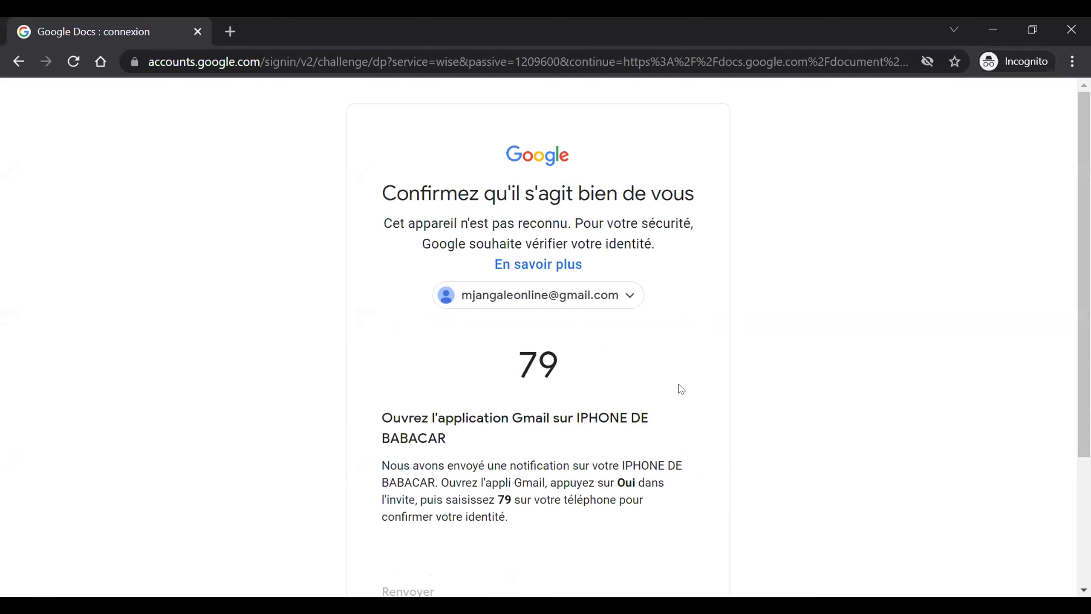
- Scroll the phone-verification page down and back up while responding on the phone
{"action": "scroll", "coordinate": [680, 389], "scroll_direction": "down", "scroll_amount": 4}
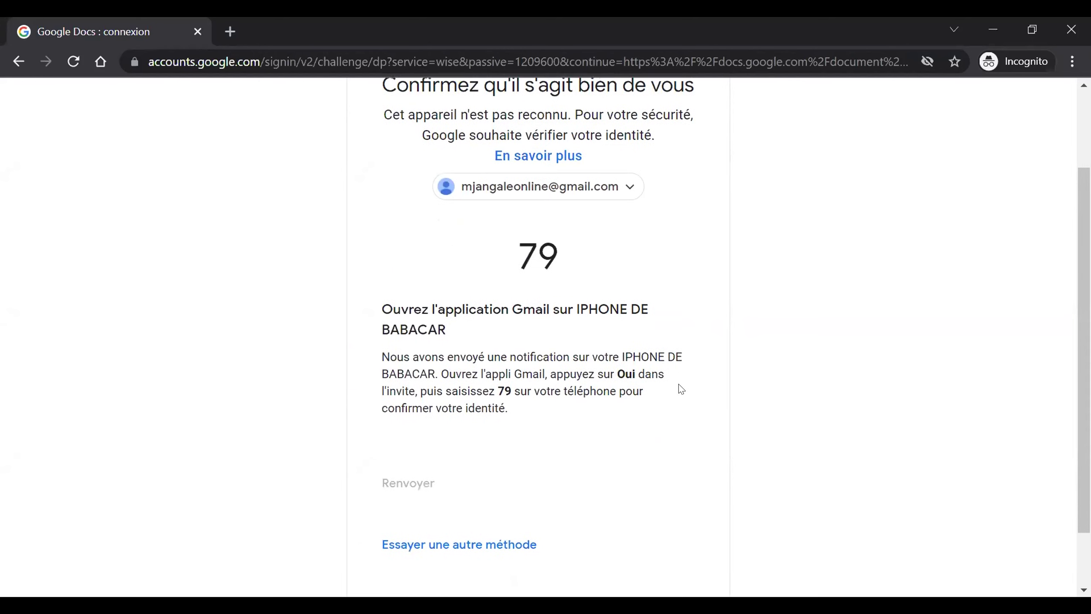
{"action": "scroll", "coordinate": [680, 388], "scroll_direction": "up", "scroll_amount": 3}
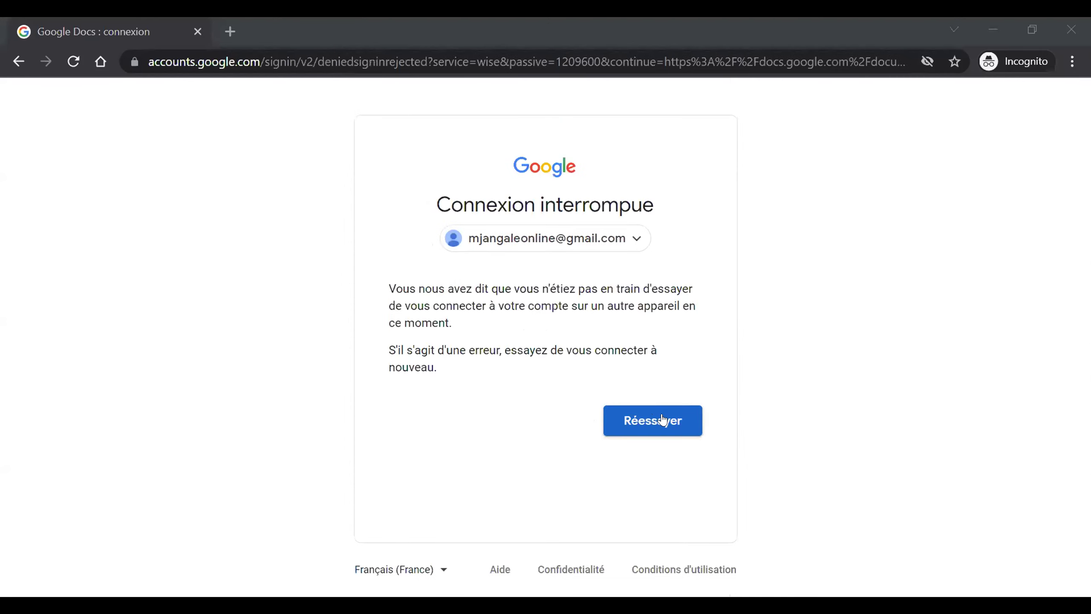
- Retry sign-in with the prefilled account, correcting and resubmitting the password to reach the document
{"action": "left_click", "coordinate": [662, 419]}
{"action": "left_click", "coordinate": [676, 459]}
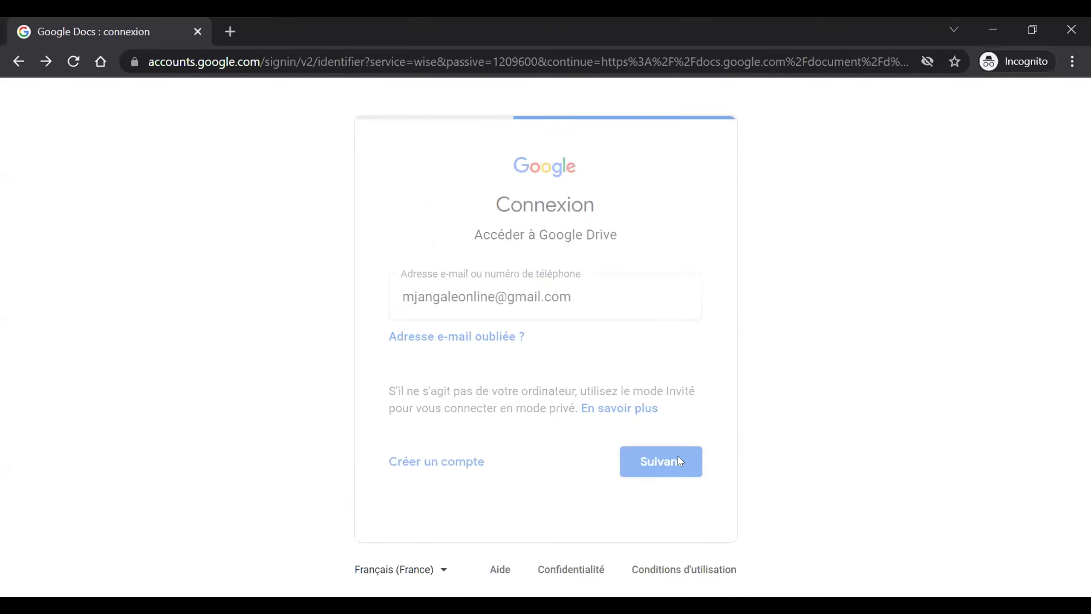
{"action": "type", "text": "••••••••••••••"}
{"action": "key", "text": "Return"}
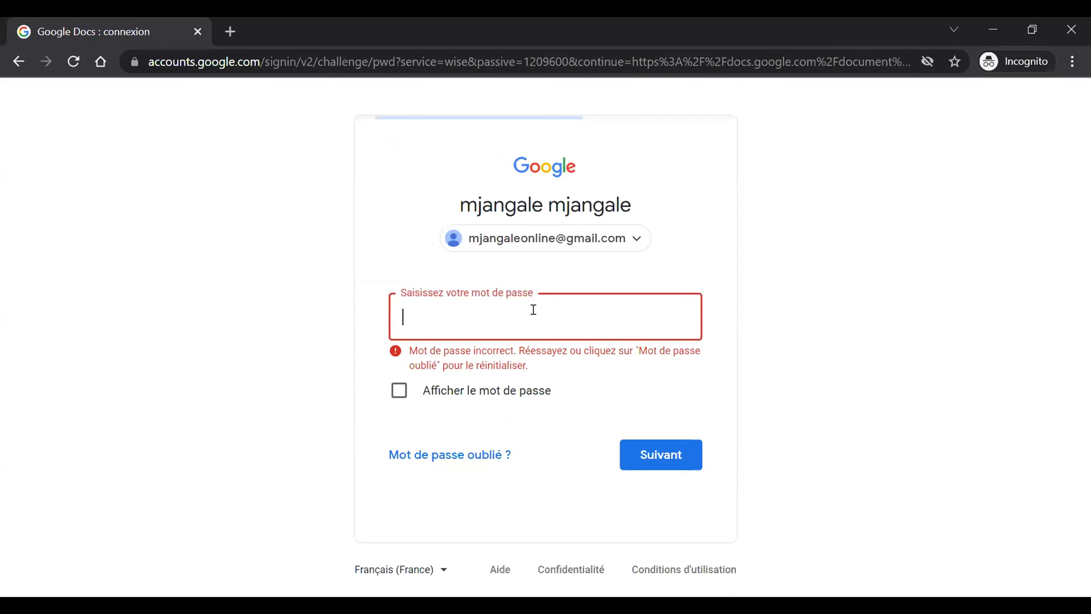
{"action": "type", "text": "••••"}
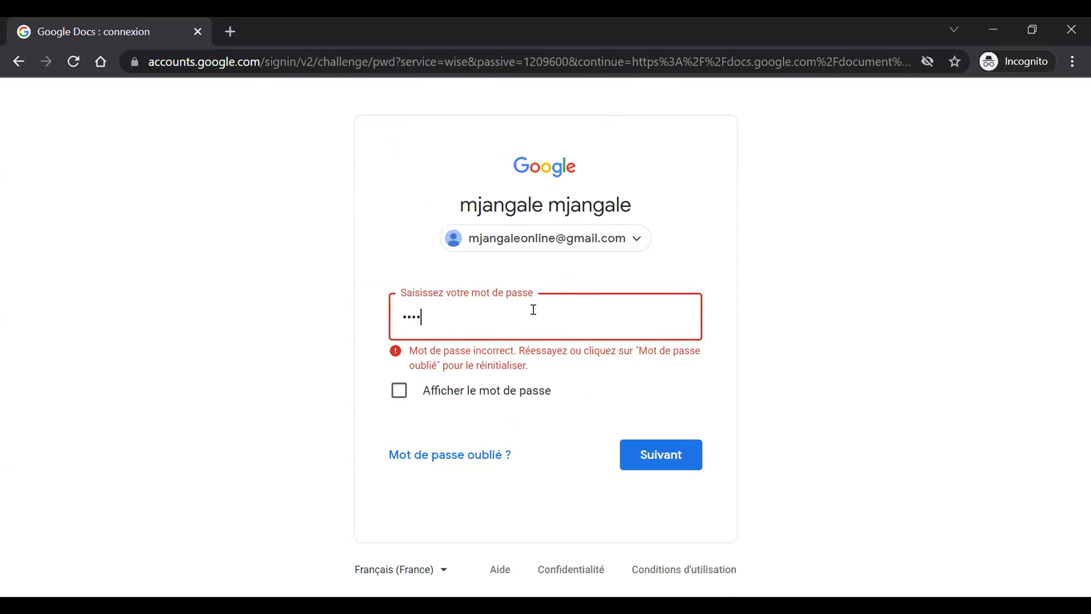
{"action": "key", "text": "BackSpace"}
{"action": "key", "text": "BackSpace"}
{"action": "key", "text": "BackSpace"}
{"action": "key", "text": "BackSpace"}
{"action": "type", "text": "•••••••••••••"}
{"action": "key", "text": "Return"}
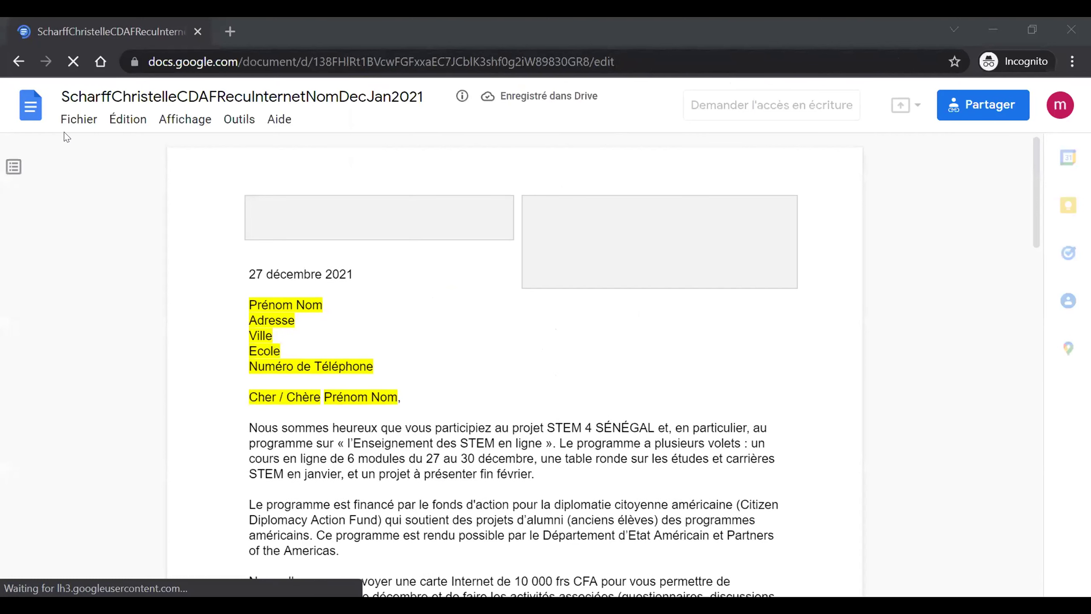
{"action": "left_click", "coordinate": [78, 119]}
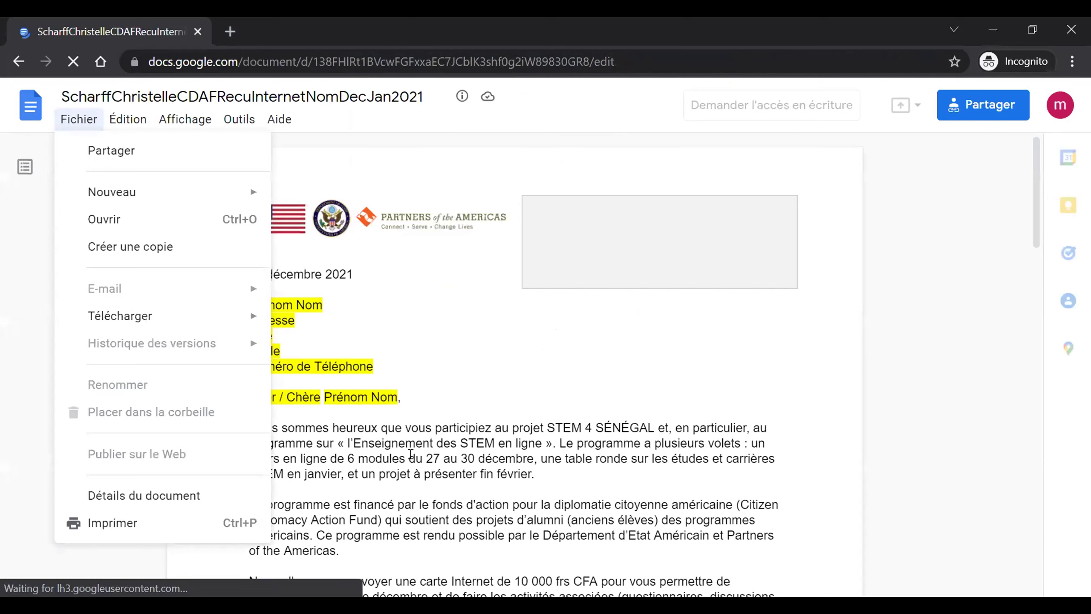
{"action": "left_click", "coordinate": [411, 454]}
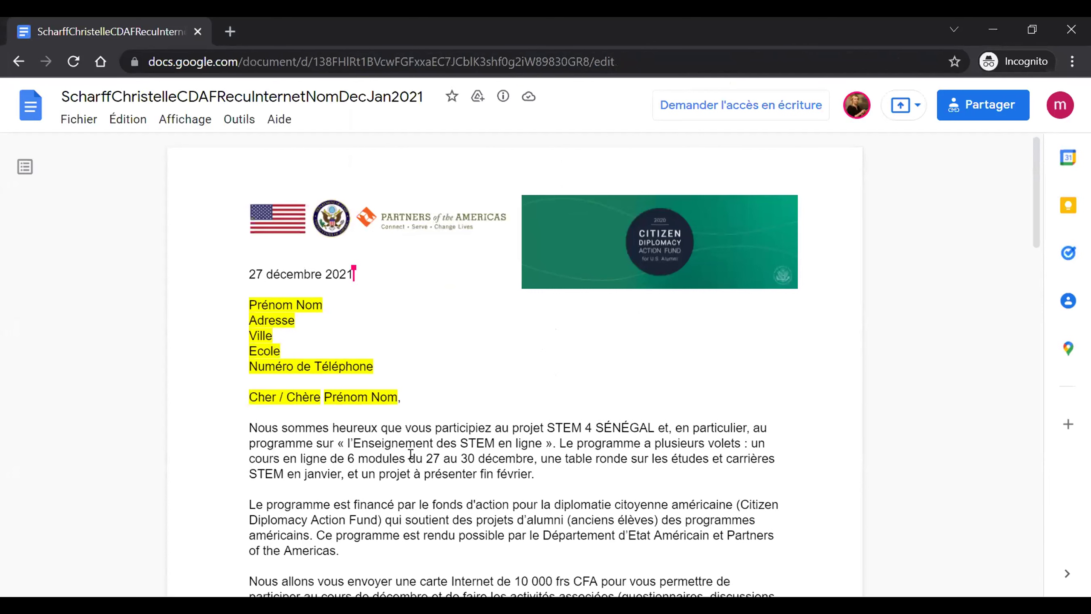
{"action": "left_click", "coordinate": [71, 128]}
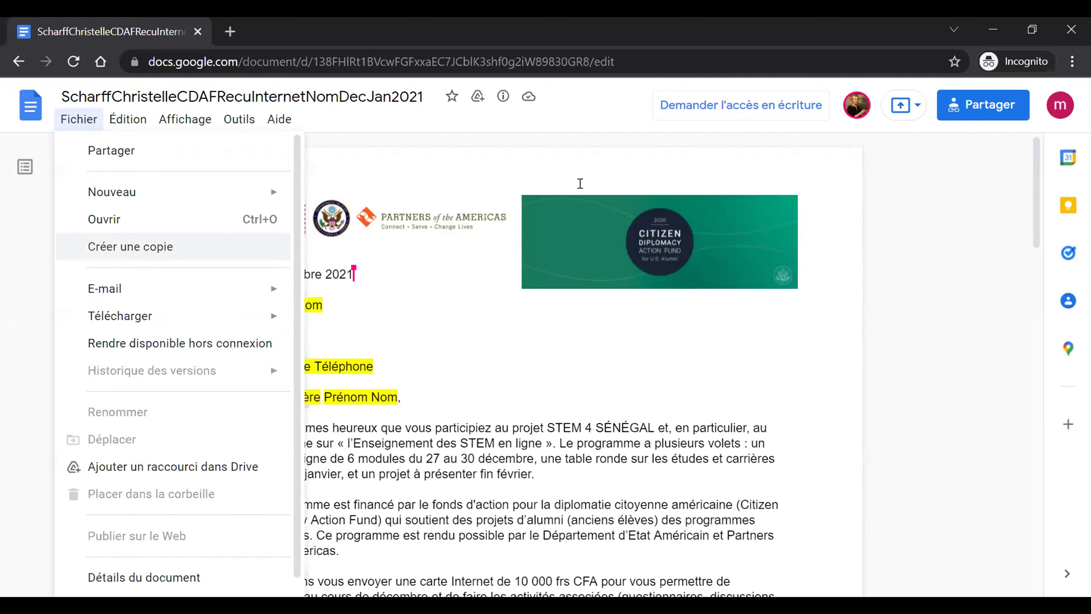
{"action": "left_click", "coordinate": [689, 152]}
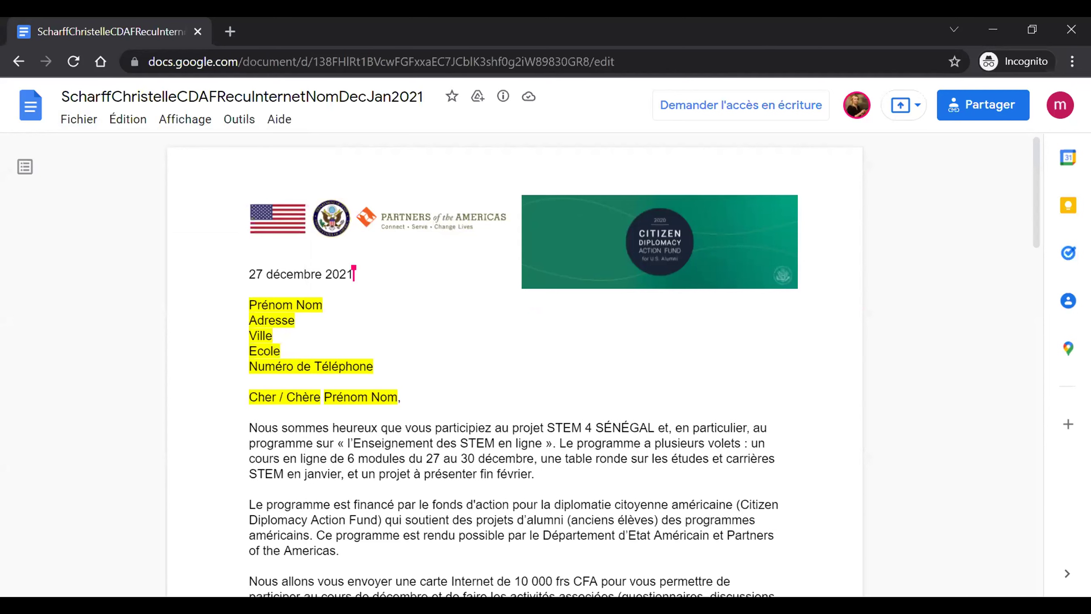
{"action": "mouse_move", "coordinate": [1043, 82]}
{"action": "left_mouse_down"}
{"action": "mouse_move", "coordinate": [1052, 127]}
{"action": "mouse_move", "coordinate": [1080, 90]}
{"action": "mouse_move", "coordinate": [1045, 85]}
{"action": "mouse_move", "coordinate": [1082, 111]}
{"action": "mouse_move", "coordinate": [1042, 86]}
{"action": "mouse_move", "coordinate": [1062, 129]}
{"action": "left_mouse_up"}
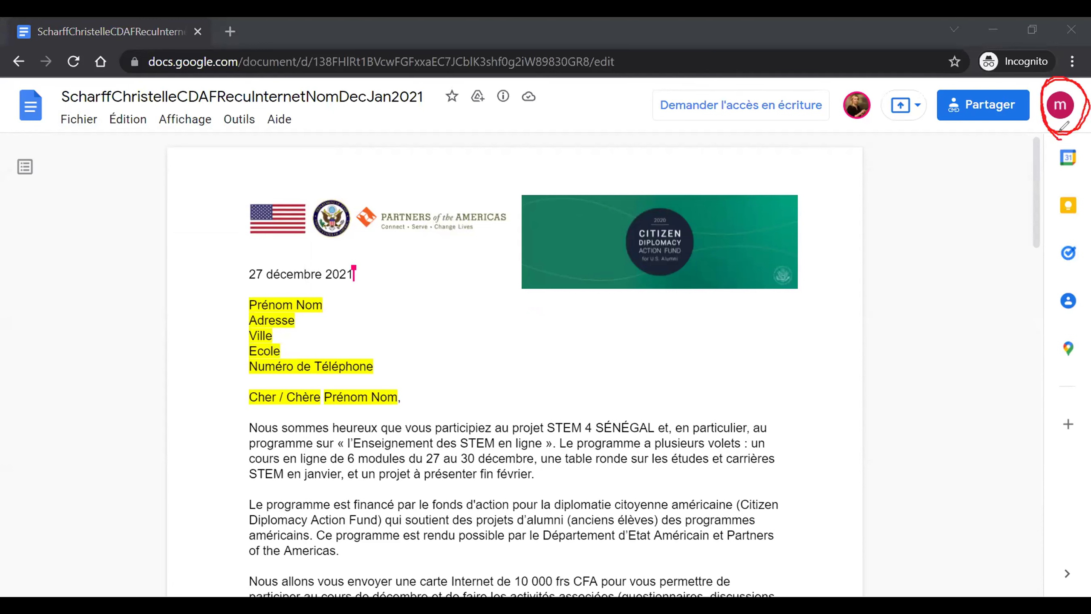
{"action": "mouse_move", "coordinate": [853, 71]}
{"action": "left_mouse_down"}
{"action": "mouse_move", "coordinate": [835, 113]}
{"action": "mouse_move", "coordinate": [876, 148]}
{"action": "mouse_move", "coordinate": [856, 72]}
{"action": "left_mouse_up"}
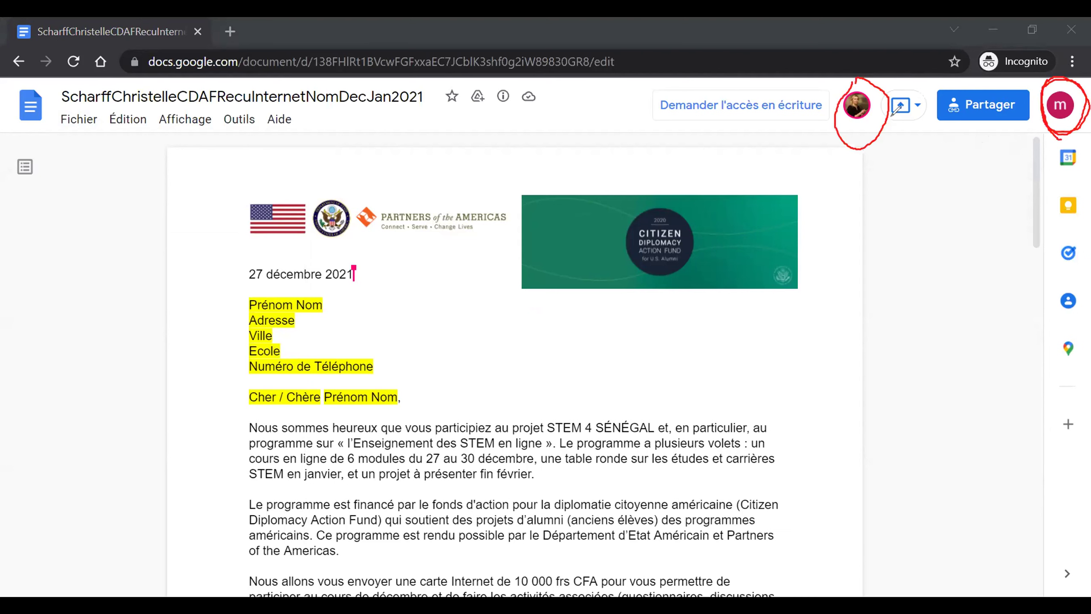
{"action": "mouse_move", "coordinate": [884, 123]}
{"action": "left_mouse_down"}
{"action": "mouse_move", "coordinate": [993, 129]}
{"action": "mouse_move", "coordinate": [1046, 113]}
{"action": "left_mouse_up"}
{"action": "left_click", "coordinate": [60, 121]}
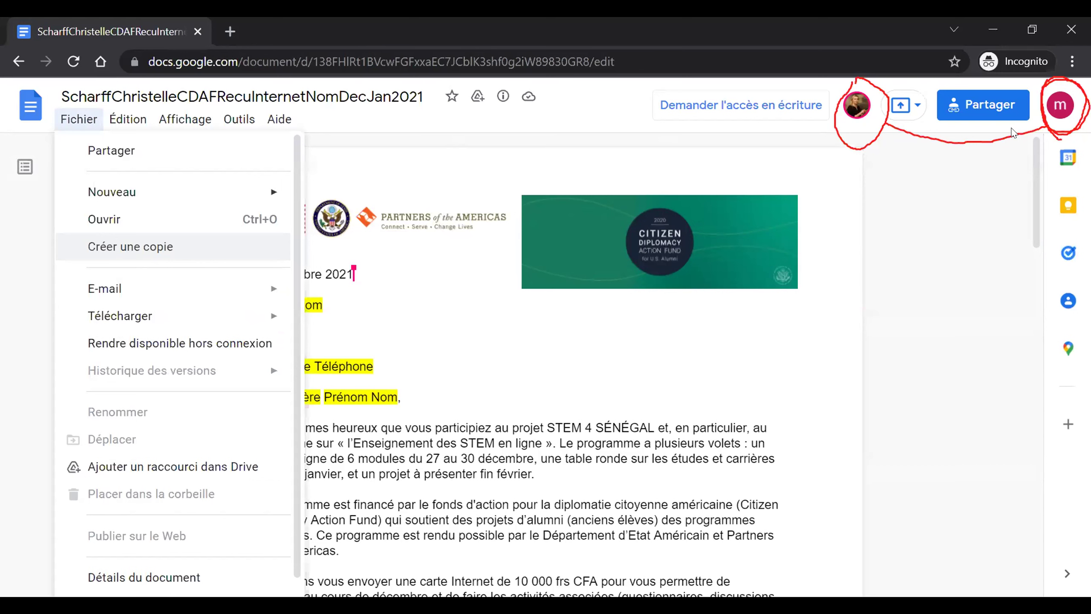
{"action": "key", "text": "Left"}
- Sign out through the account avatar's Déconnexion option and go back to the template letter
{"action": "left_click", "coordinate": [1049, 100]}
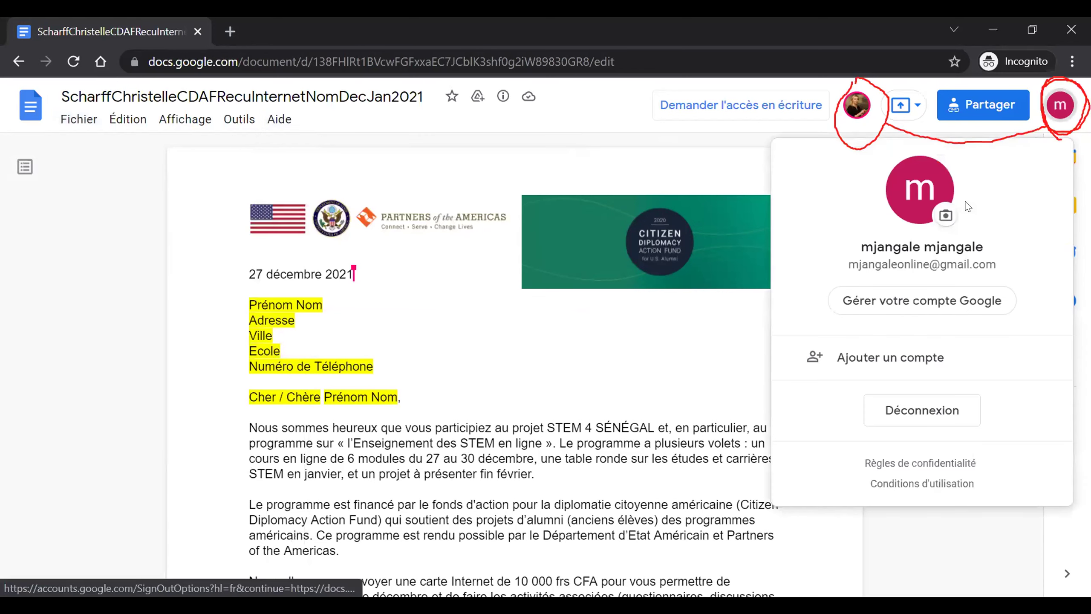
{"action": "left_click", "coordinate": [913, 415]}
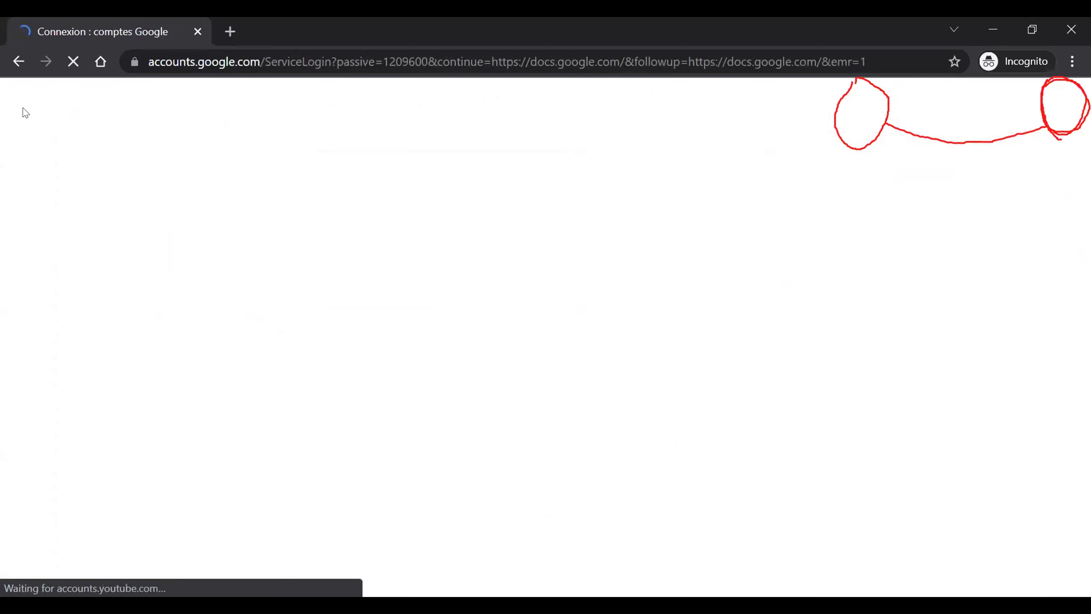
{"action": "left_click", "coordinate": [17, 62]}
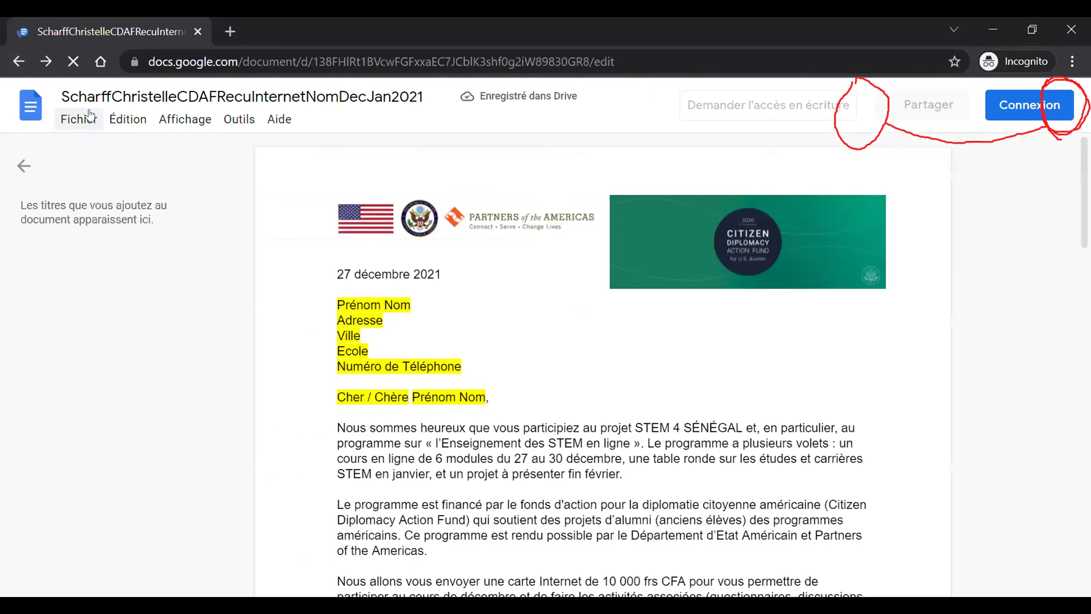
{"action": "left_click", "coordinate": [86, 113]}
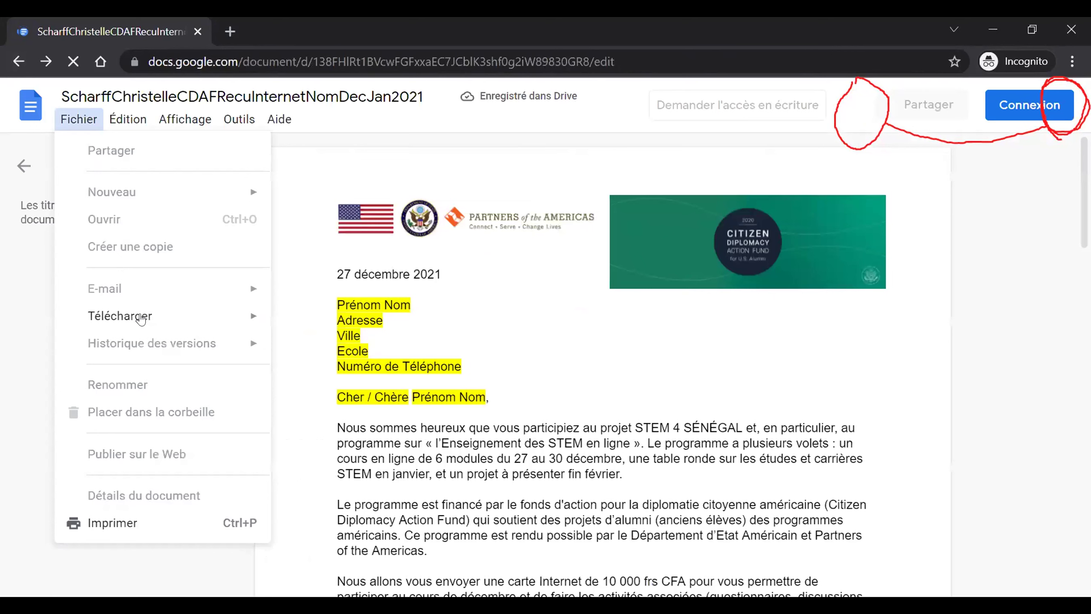
{"action": "mouse_move", "coordinate": [141, 319]}
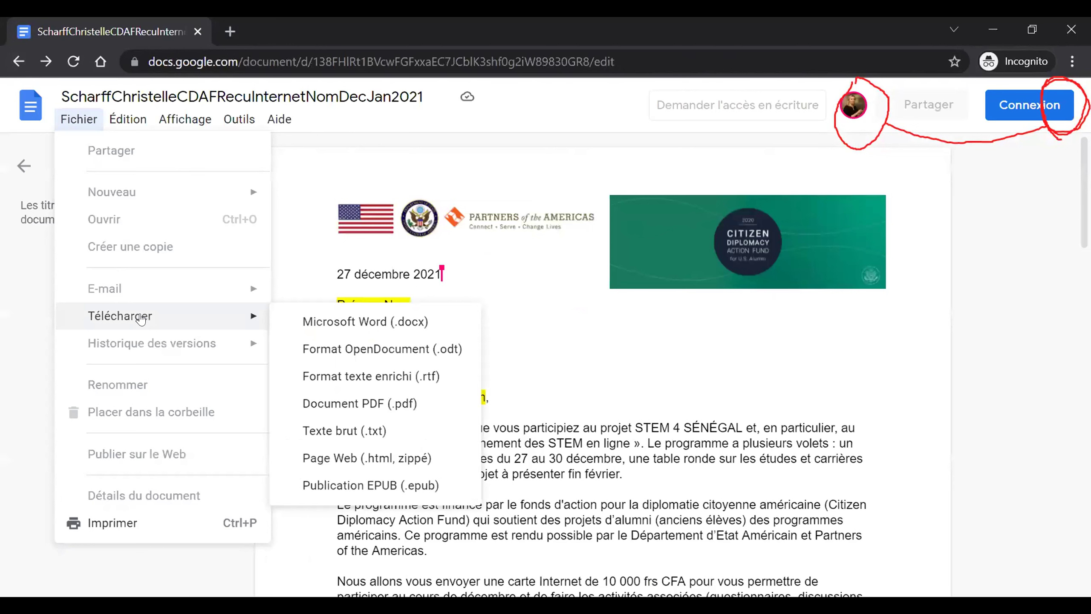
{"action": "left_click", "coordinate": [626, 374]}
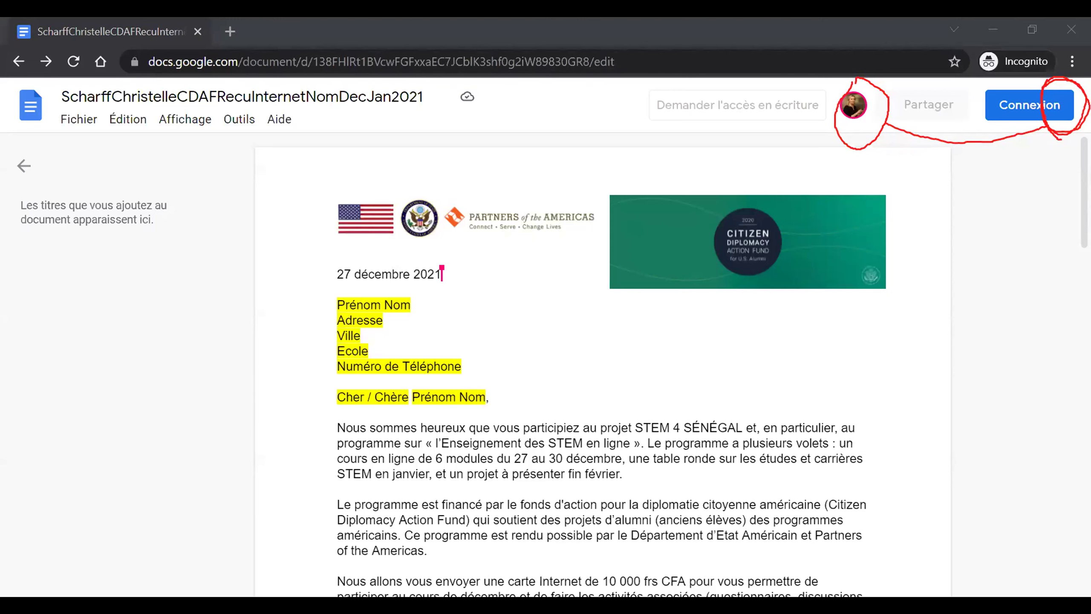
{"action": "left_click", "coordinate": [230, 31]}
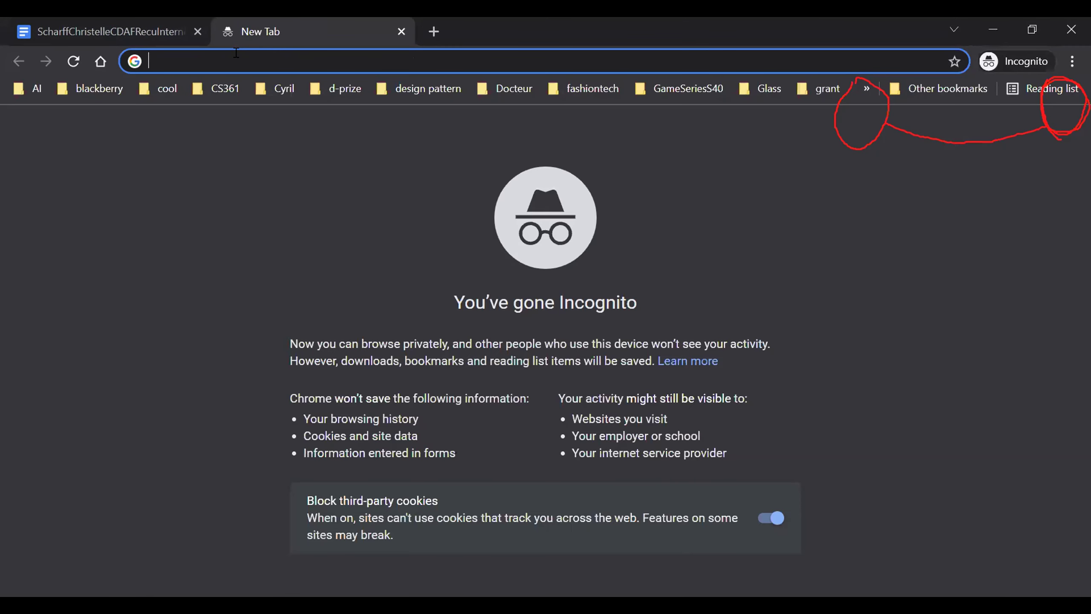
- Open the STEM4Senegal demo document from its pasted link, glance at Fichier, then return to the letter tab
{"action": "key", "text": "Return"}
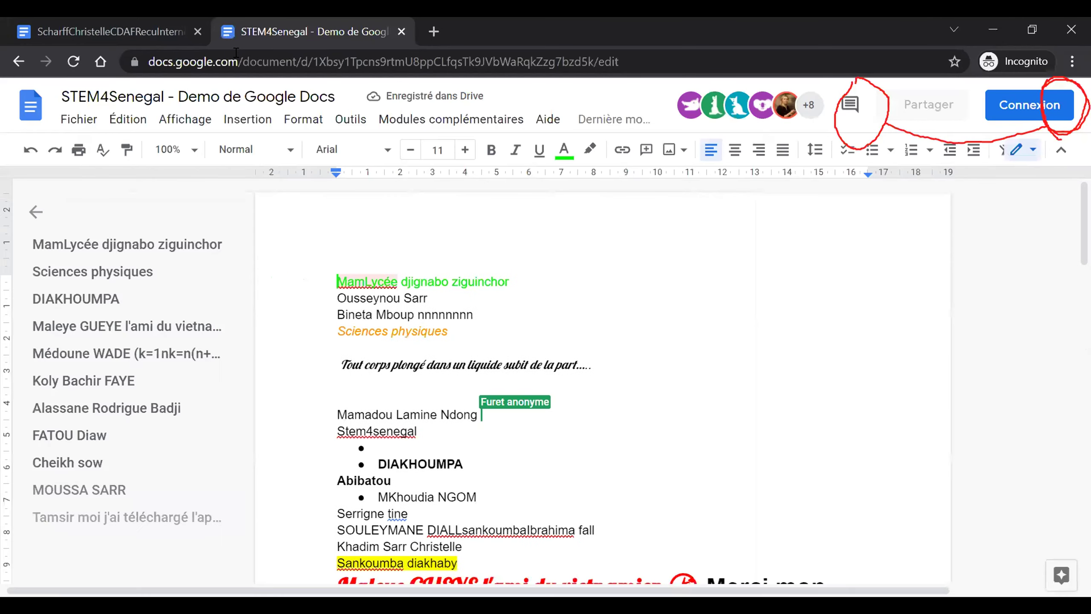
{"action": "left_click", "coordinate": [80, 118]}
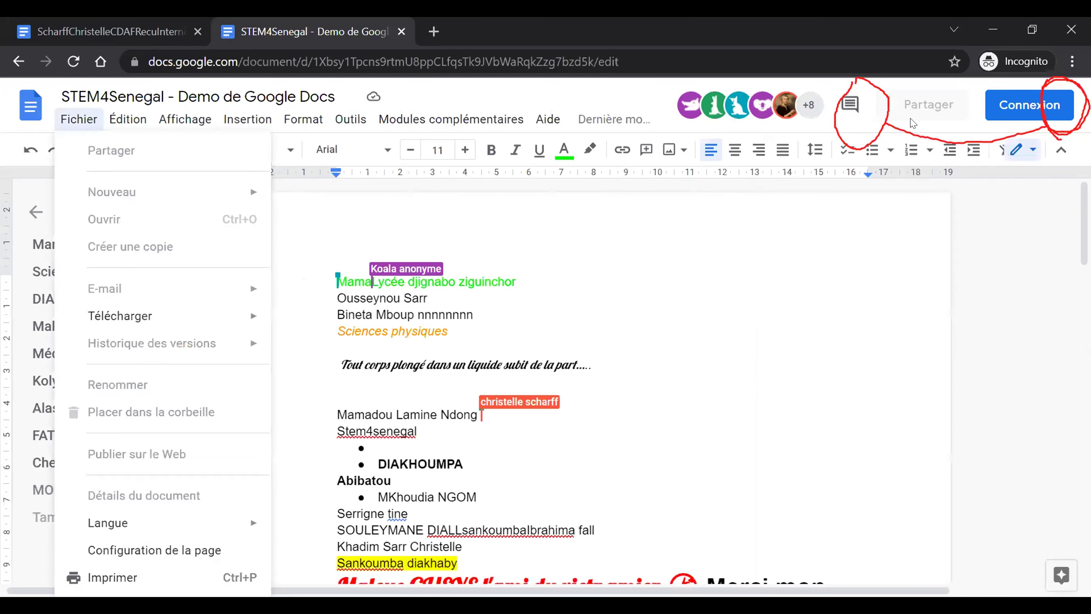
{"action": "left_click", "coordinate": [725, 343]}
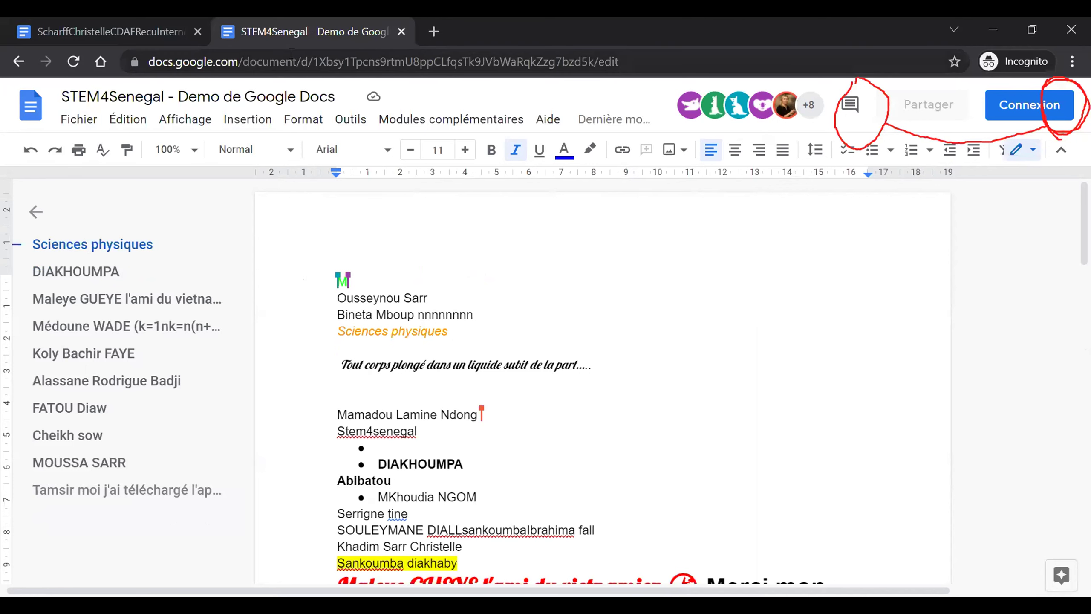
{"action": "left_click", "coordinate": [128, 26]}
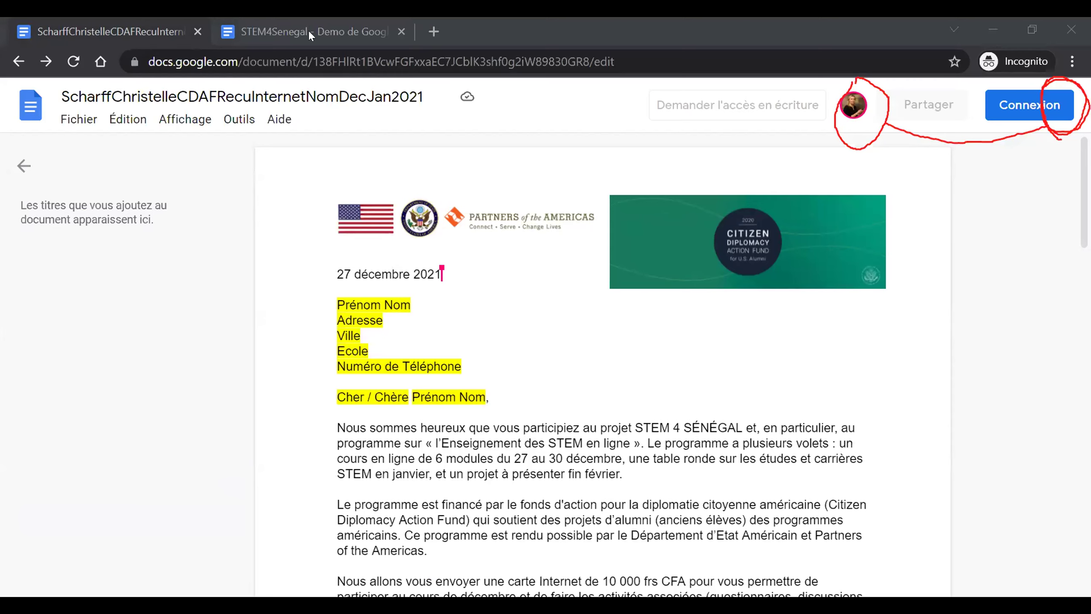
- Open the NomPrenom letter template from its pasted link in a new tab and click Connexion
{"action": "key", "text": "ctrl+t"}
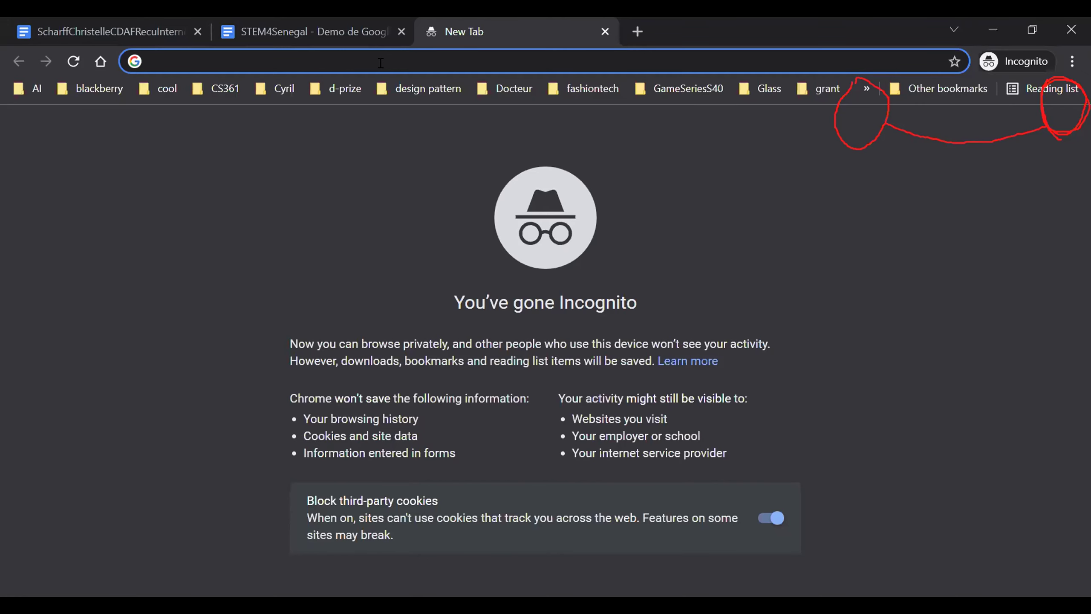
{"action": "key", "text": "Return"}
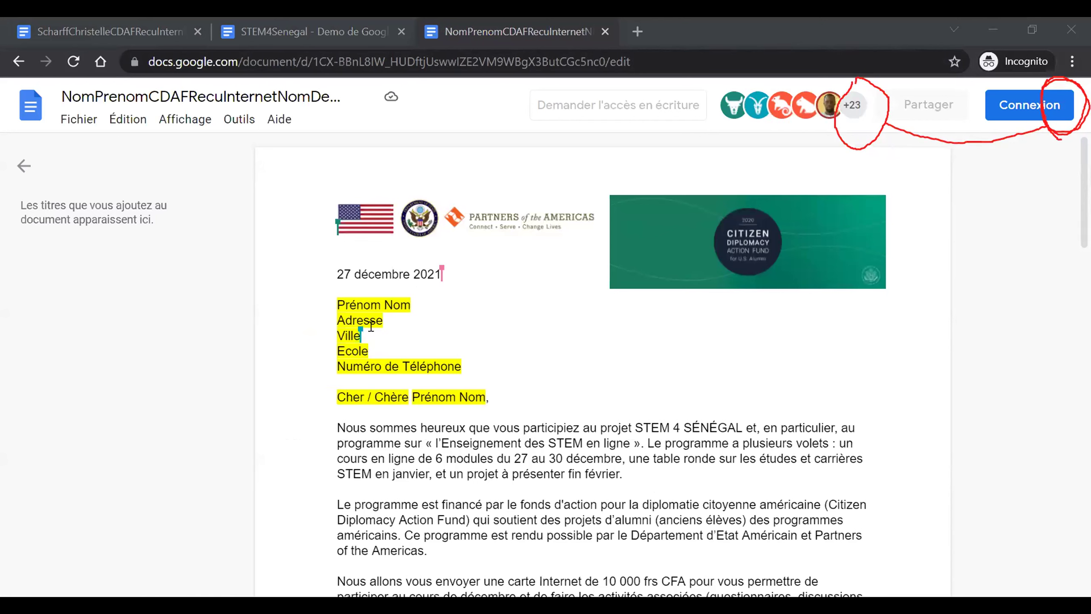
{"action": "left_click", "coordinate": [79, 120]}
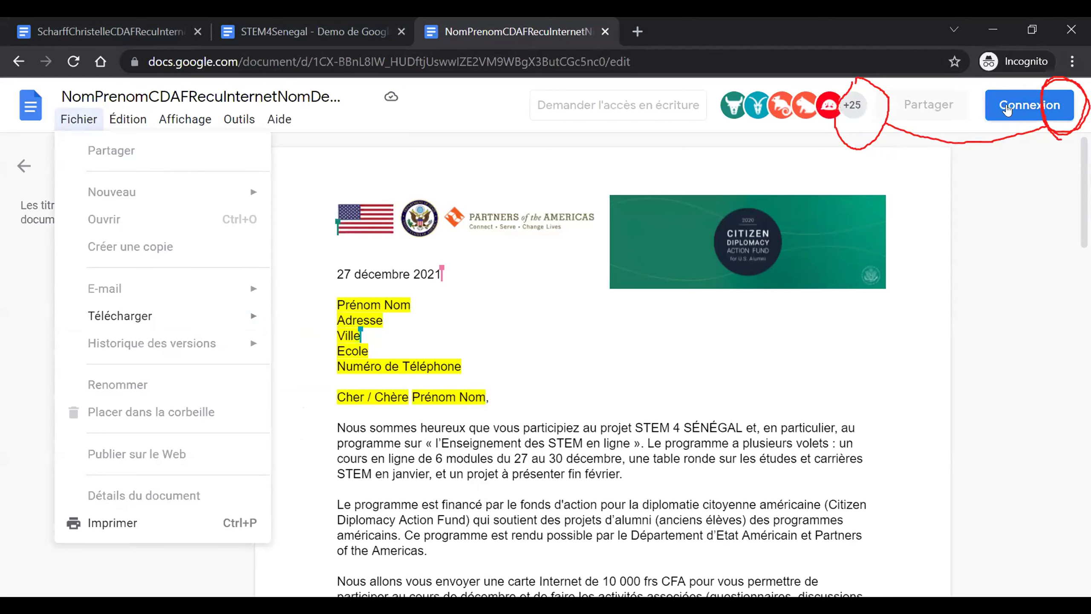
{"action": "left_click", "coordinate": [1008, 108]}
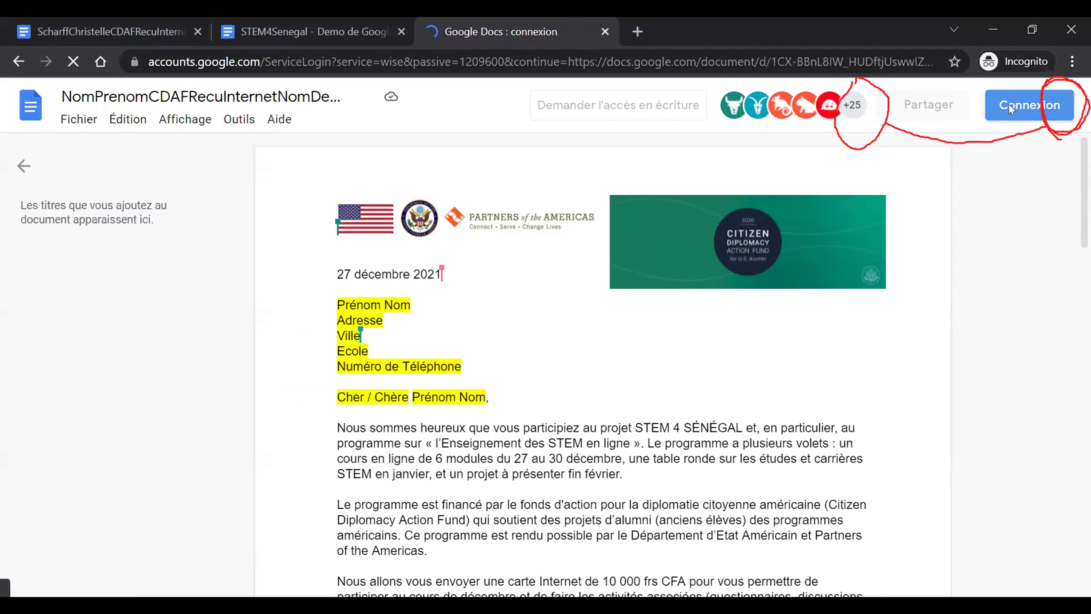
- Choose the saved account and submit its password to sign back in
{"action": "left_click", "coordinate": [443, 297]}
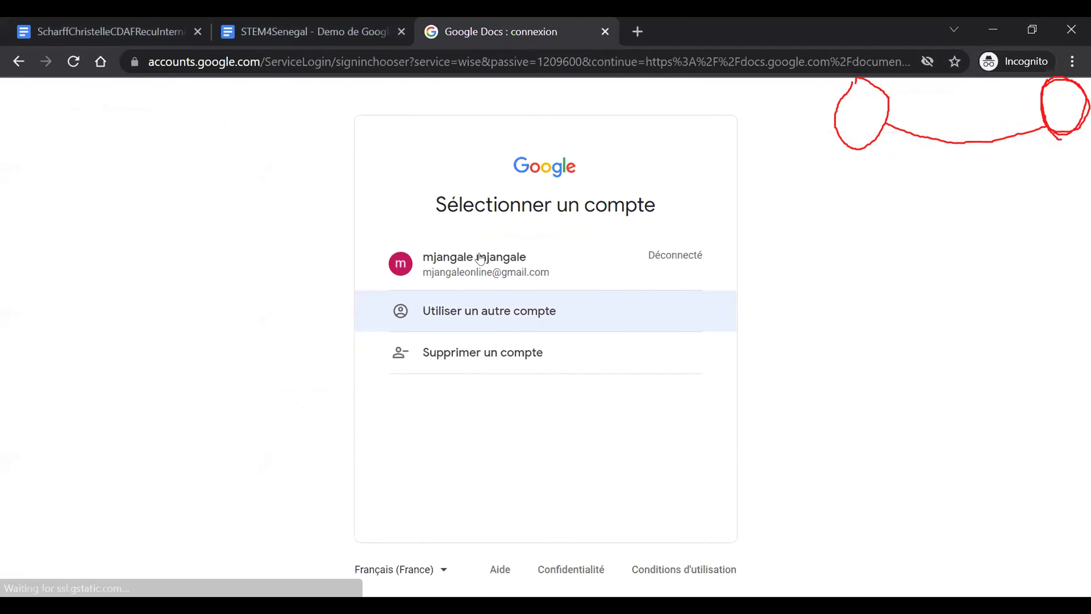
{"action": "left_click", "coordinate": [484, 257]}
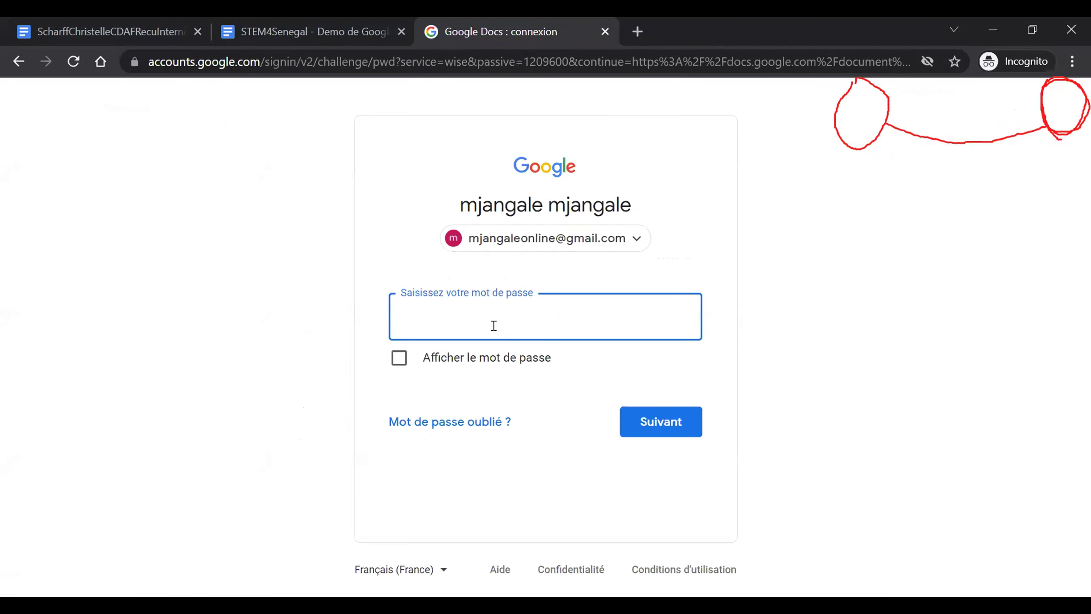
{"action": "type", "text": "*************"}
{"action": "key", "text": "Return"}
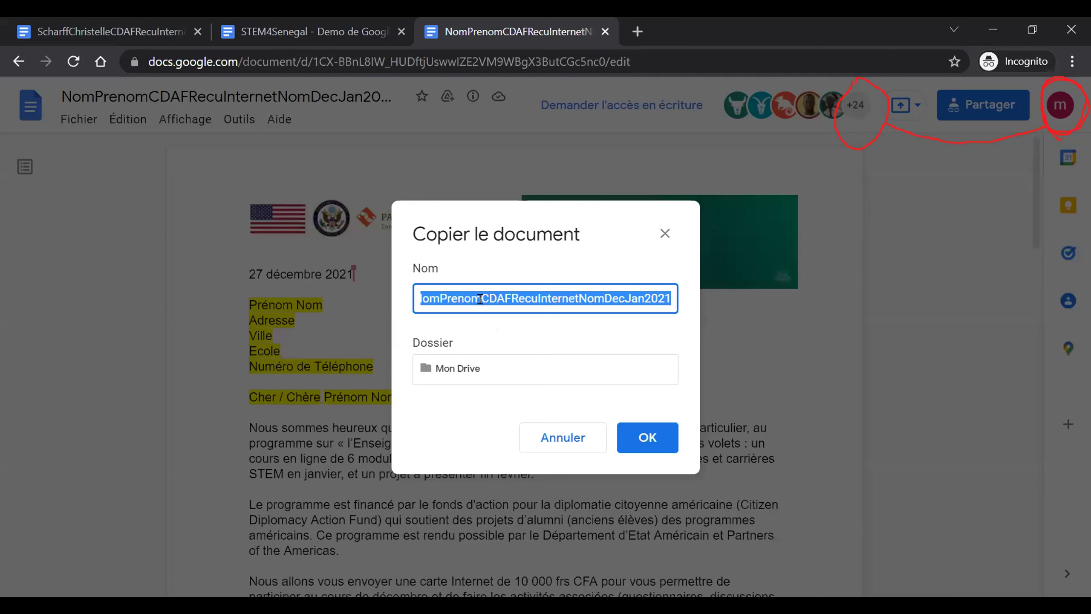
- Replace 'Copie de NomPrenom' with the recipient's surname and first name and create the copy
{"action": "left_click_drag", "start_coordinate": [480, 298], "coordinate": [400, 299]}
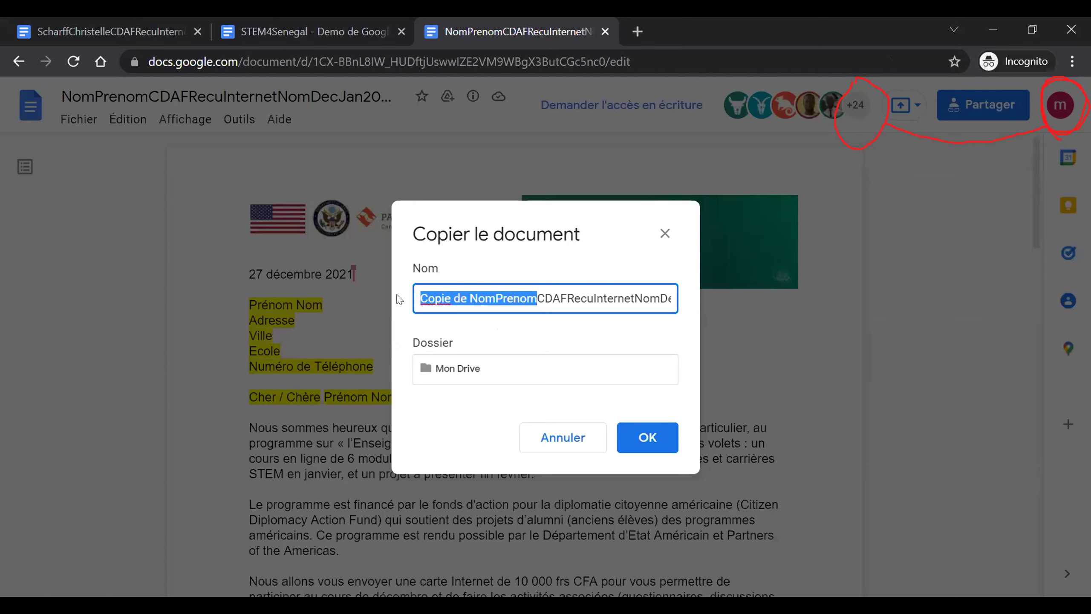
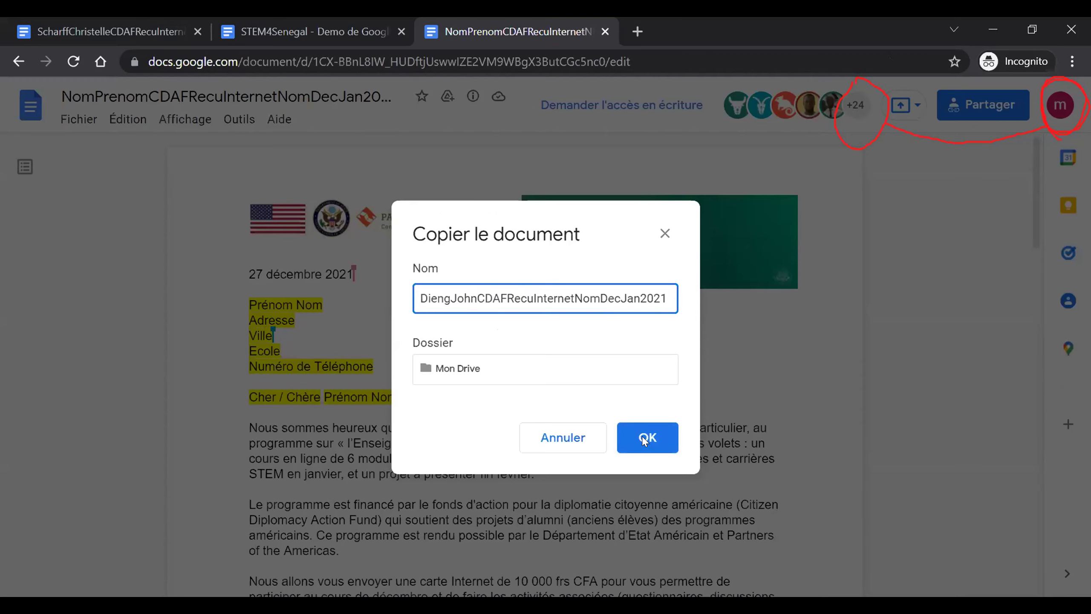
{"action": "left_click", "coordinate": [645, 438]}
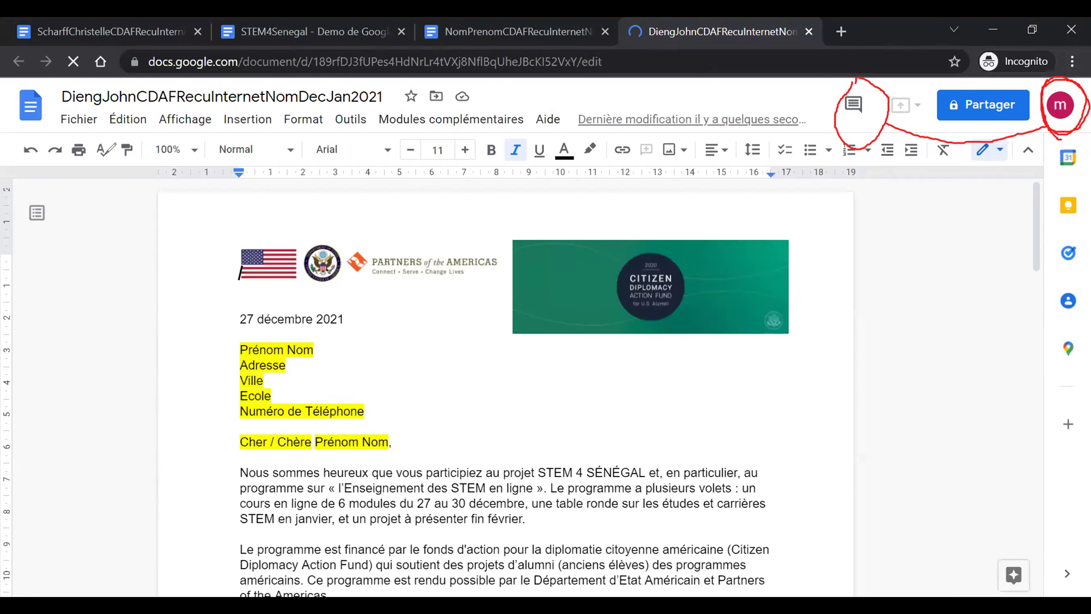
{"action": "left_click_drag", "start_coordinate": [38, 98], "coordinate": [198, 82]}
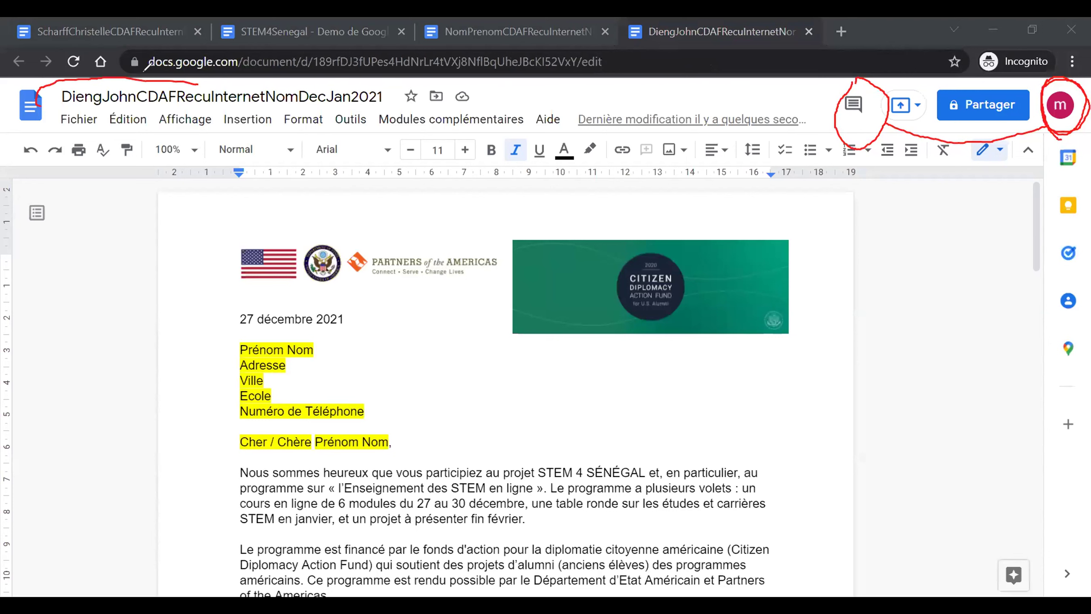
{"action": "left_click_drag", "start_coordinate": [198, 82], "coordinate": [60, 118]}
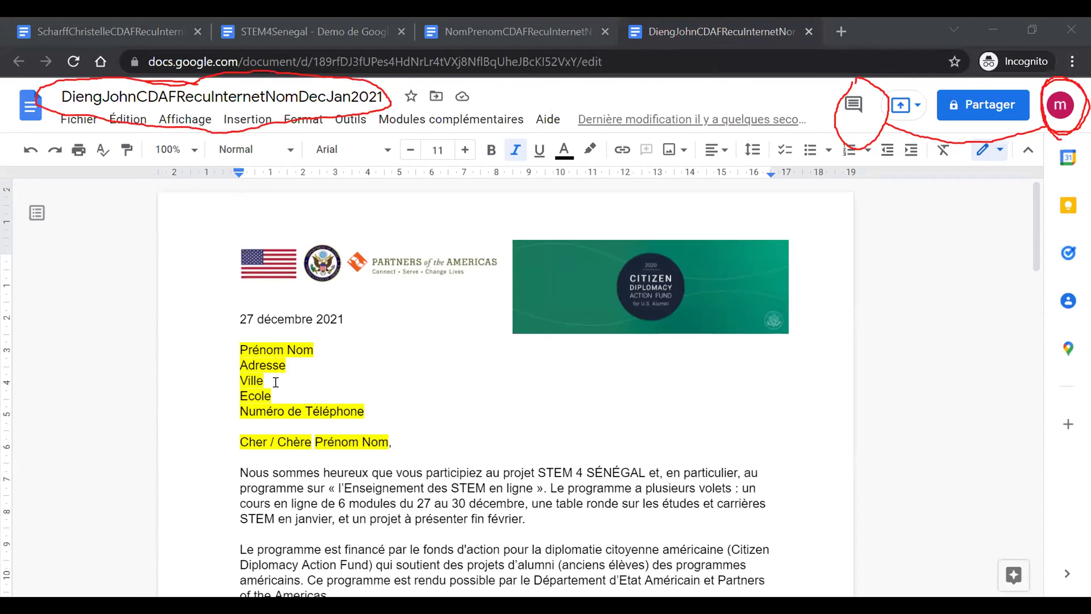
- Replace the Prénom Nom placeholder with the recipient's full name
{"action": "left_click", "coordinate": [256, 343]}
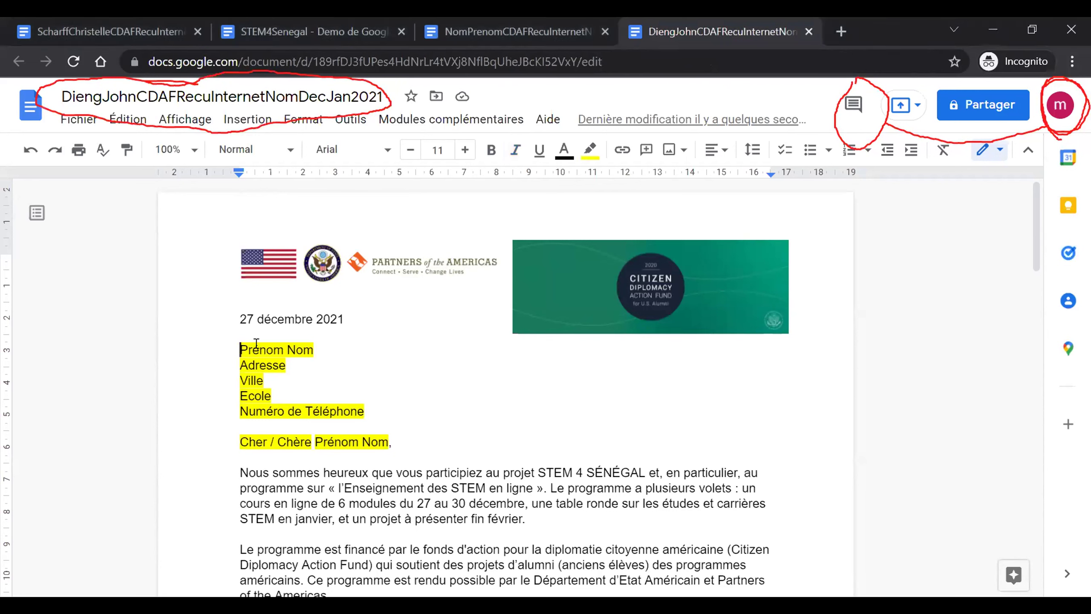
{"action": "type", "text": "Dieng"}
{"action": "key", "text": "Delete"}
{"action": "key", "text": "Delete"}
{"action": "key", "text": "Delete"}
{"action": "key", "text": "Delete"}
{"action": "key", "text": "Delete"}
{"action": "key", "text": "Delete"}
{"action": "key", "text": "Delete"}
{"action": "key", "text": "Delete"}
{"action": "key", "text": "Delete"}
{"action": "key", "text": "Delete"}
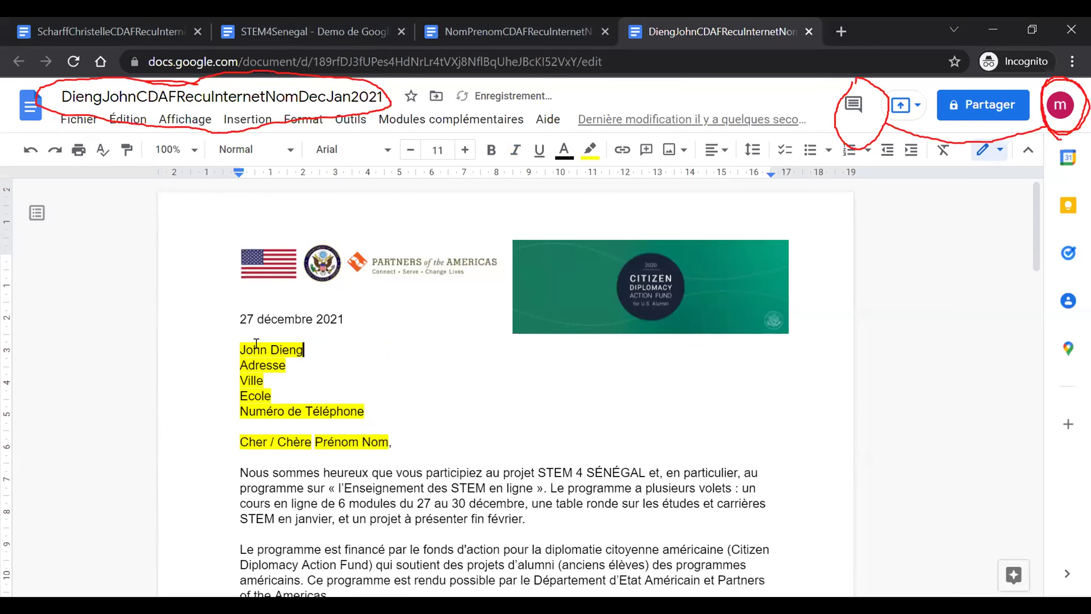
- Replace the Adresse placeholder with the city Metz, France
{"action": "key", "text": "Down"}
{"action": "key", "text": "BackSpace"}
{"action": "key", "text": "BackSpace"}
{"action": "key", "text": "BackSpace"}
{"action": "key", "text": "BackSpace"}
{"action": "key", "text": "BackSpace"}
{"action": "key", "text": "BackSpace"}
{"action": "key", "text": "BackSpace"}
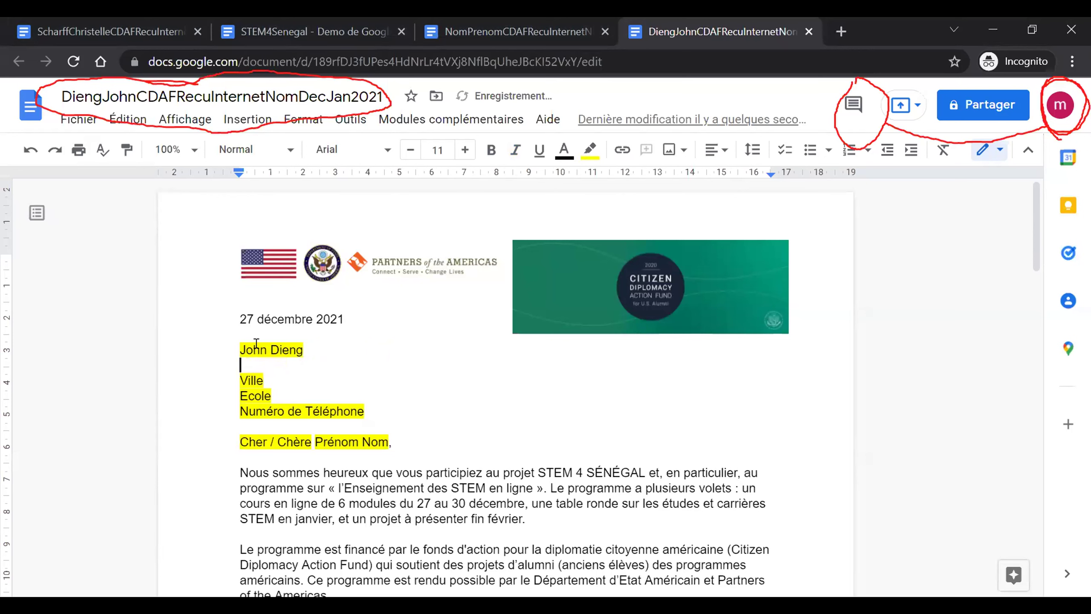
{"action": "type", "text": "Mets,"}
{"action": "key", "text": "BackSpace"}
{"action": "key", "text": "BackSpace"}
{"action": "key", "text": "BackSpace"}
{"action": "type", "text": "z, France"}
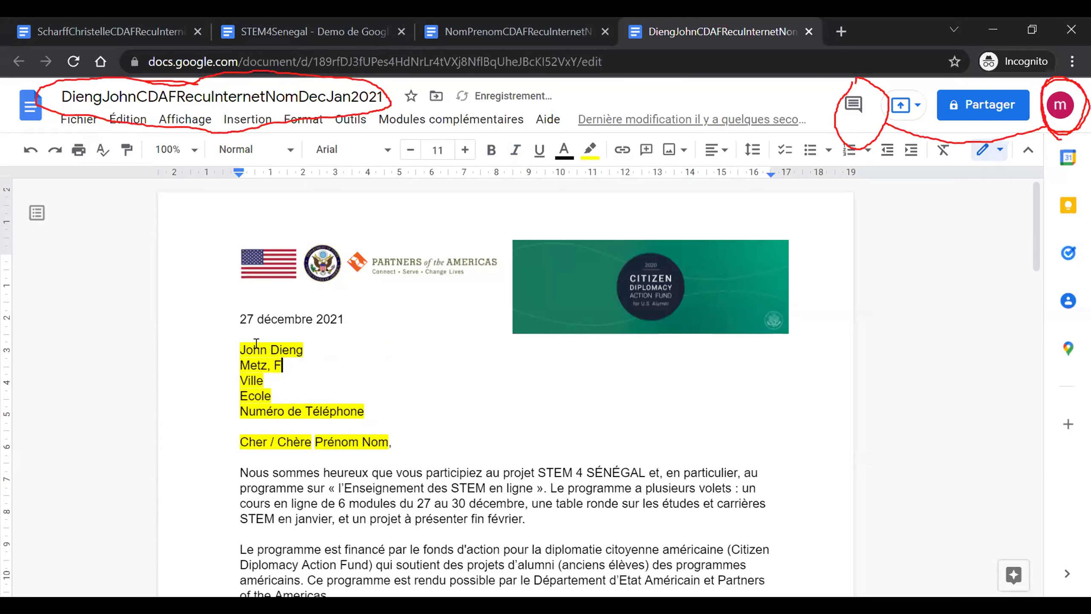
- Remove the Ville line, replace Ecole with Pace, and enter the recipient's phone number
{"action": "key", "text": "Down"}
{"action": "key", "text": "BackSpace"}
{"action": "key", "text": "BackSpace"}
{"action": "key", "text": "BackSpace"}
{"action": "key", "text": "BackSpace"}
{"action": "key", "text": "BackSpace"}
{"action": "key", "text": "BackSpace"}
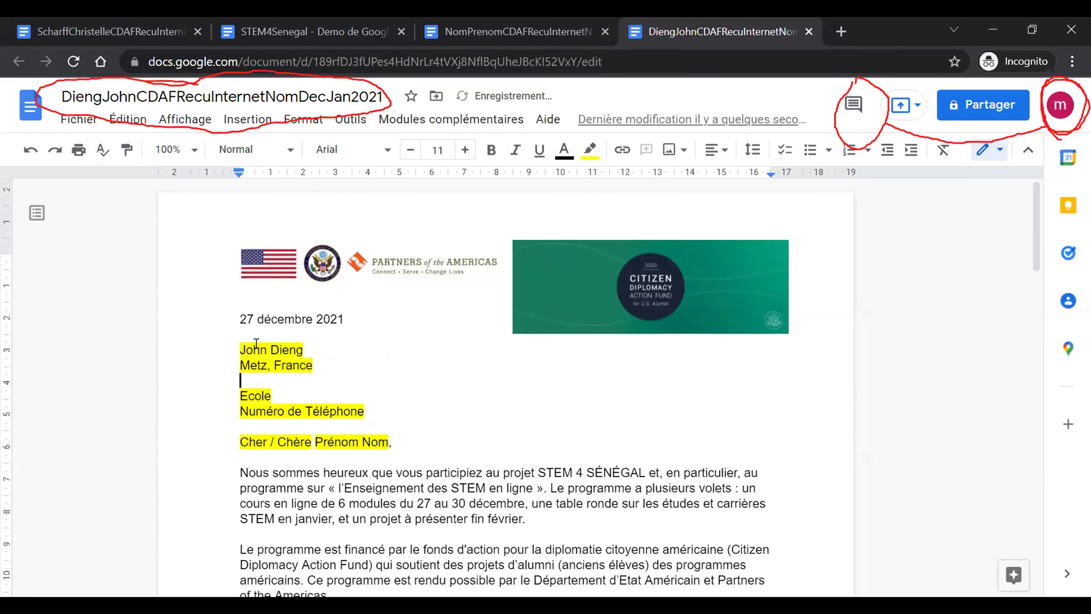
{"action": "key", "text": "Down"}
{"action": "key", "text": "BackSpace"}
{"action": "key", "text": "BackSpace"}
{"action": "key", "text": "BackSpace"}
{"action": "key", "text": "BackSpace"}
{"action": "key", "text": "BackSpace"}
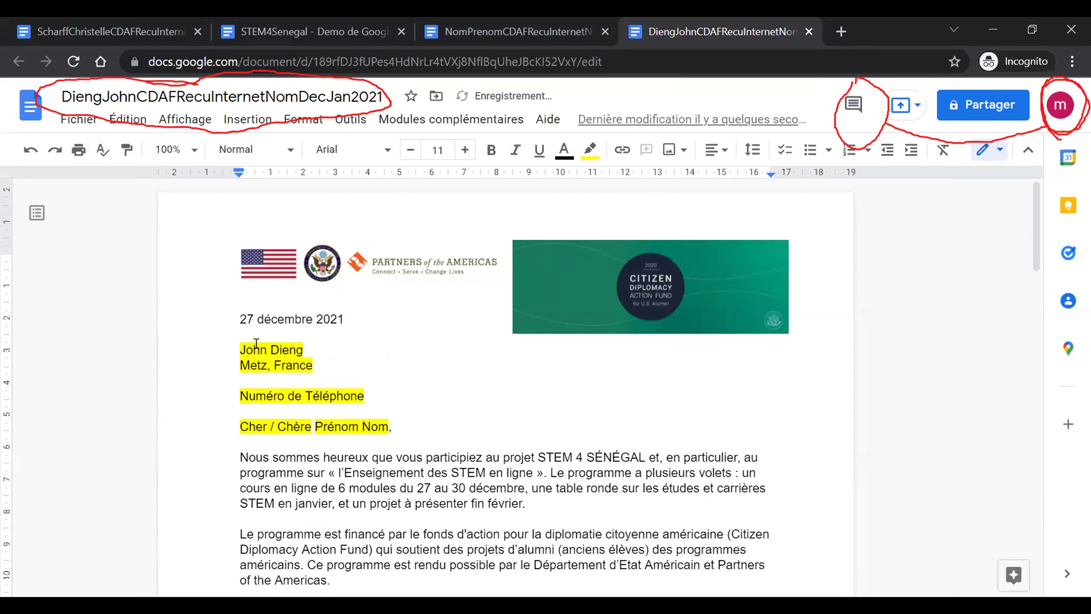
{"action": "key", "text": "Right"}
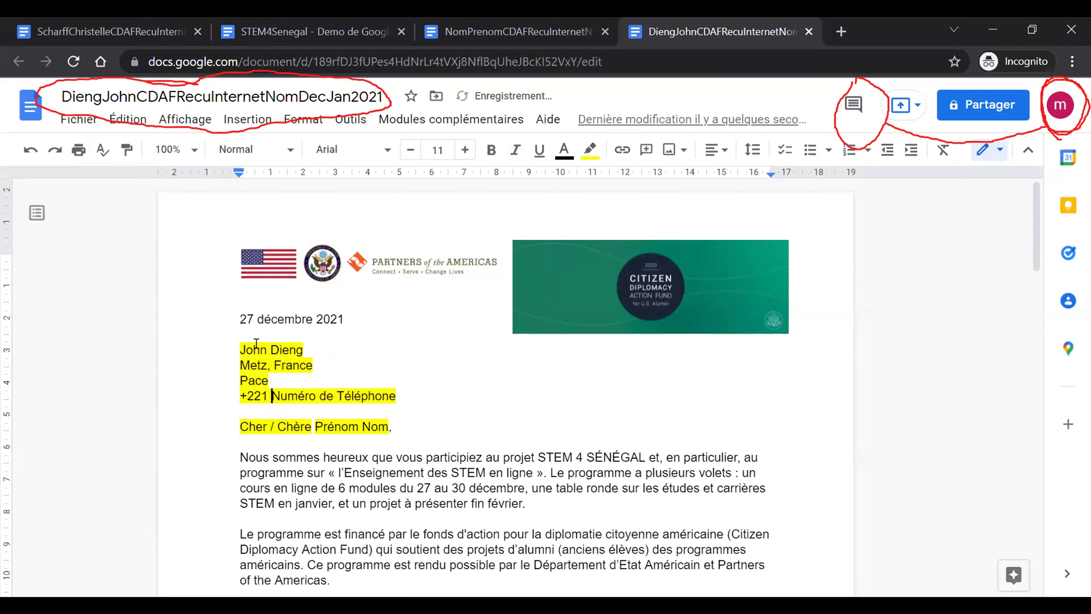
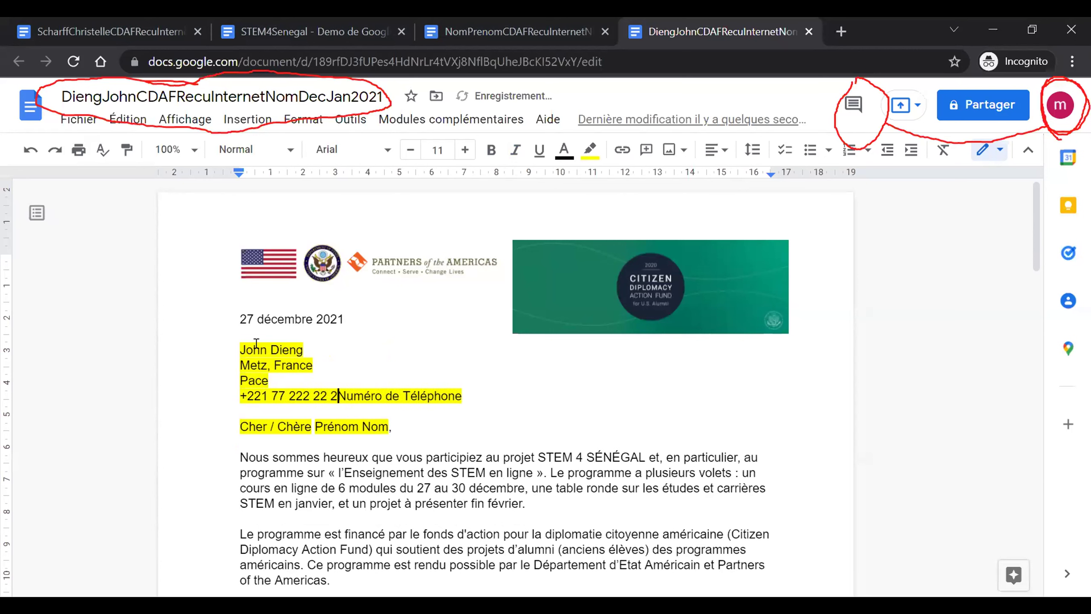
{"action": "key", "text": "Delete"}
{"action": "key", "text": "Delete"}
{"action": "key", "text": "Delete"}
{"action": "key", "text": "Delete"}
{"action": "key", "text": "Delete"}
{"action": "key", "text": "Delete"}
{"action": "key", "text": "Delete"}
{"action": "key", "text": "Delete"}
{"action": "key", "text": "Delete"}
{"action": "key", "text": "Delete"}
{"action": "key", "text": "Delete"}
{"action": "key", "text": "Delete"}
{"action": "key", "text": "Delete"}
{"action": "key", "text": "Delete"}
{"action": "key", "text": "Delete"}
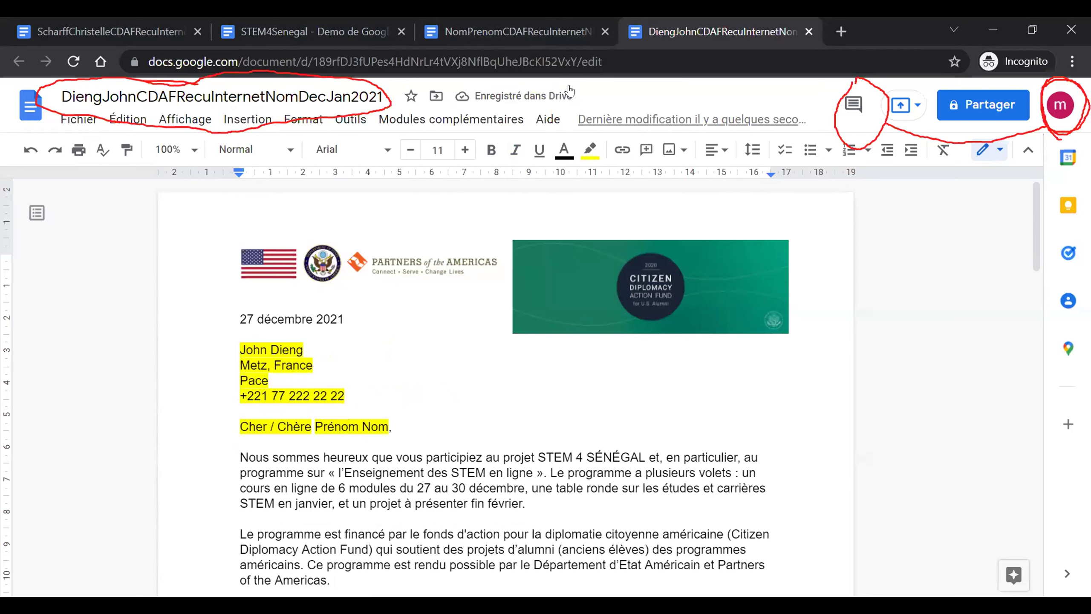
- Change the greeting to 'Cher' followed by the recipient's name
{"action": "left_click", "coordinate": [272, 419]}
{"action": "key", "text": "Left"}
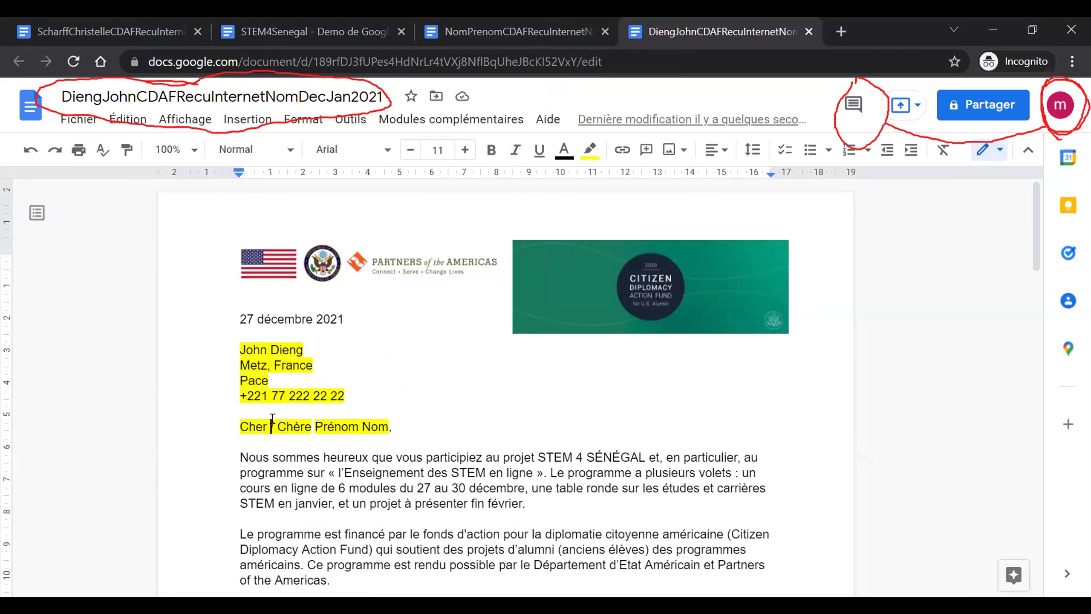
{"action": "key", "text": "Delete"}
{"action": "key", "text": "Delete"}
{"action": "key", "text": "Delete"}
{"action": "key", "text": "Delete"}
{"action": "key", "text": "Delete"}
{"action": "key", "text": "Delete"}
{"action": "key", "text": "Delete"}
{"action": "key", "text": "Delete"}
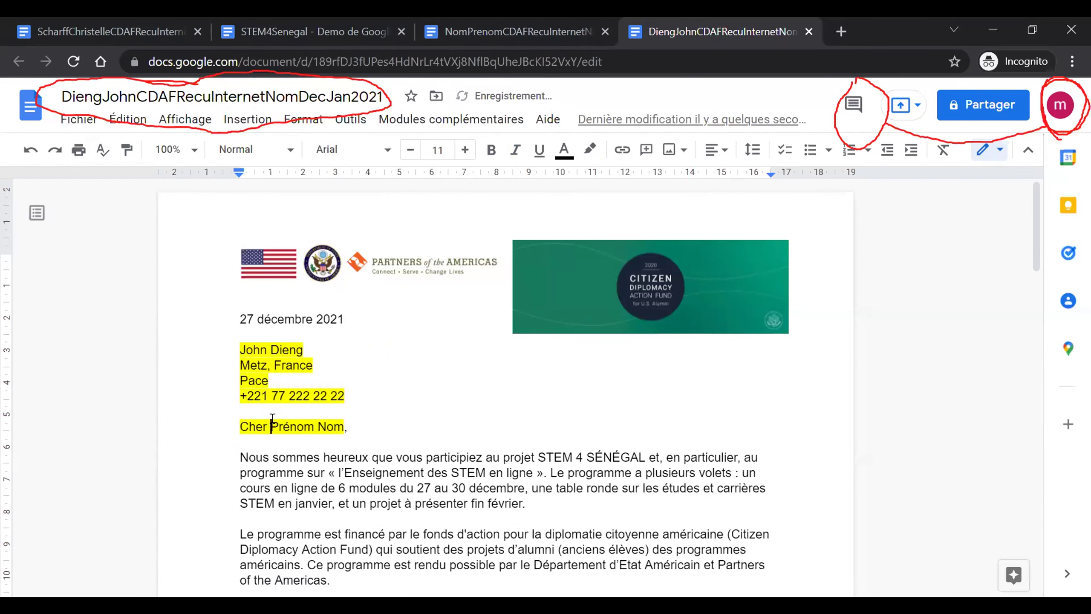
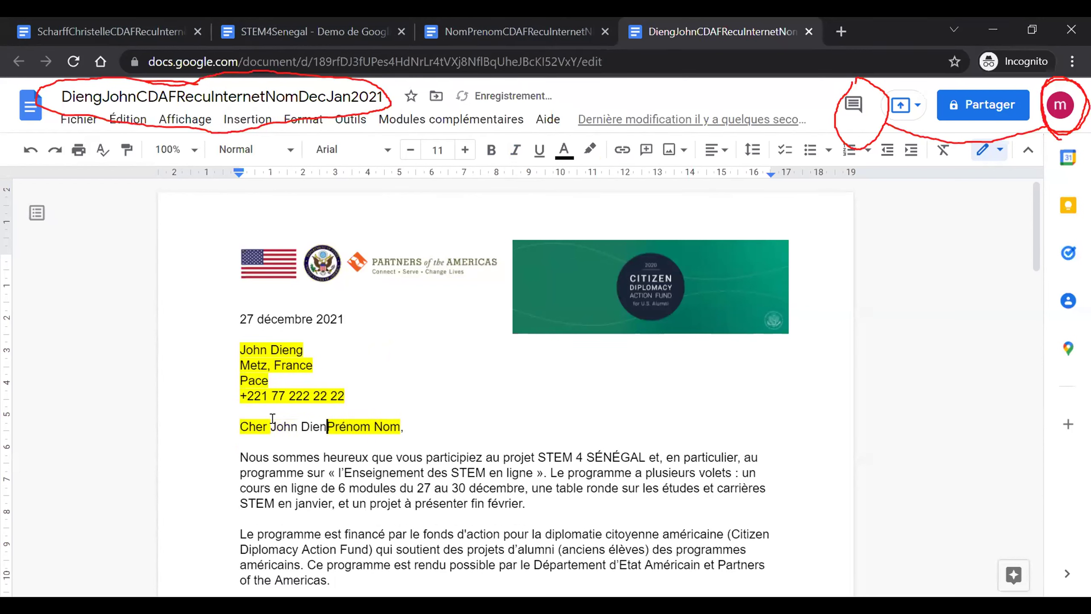
{"action": "key", "text": "Delete"}
{"action": "key", "text": "Delete"}
{"action": "key", "text": "Delete"}
{"action": "key", "text": "Delete"}
{"action": "key", "text": "Delete"}
{"action": "key", "text": "Delete"}
{"action": "key", "text": "Delete"}
{"action": "key", "text": "Delete"}
{"action": "key", "text": "Delete"}
{"action": "key", "text": "Delete"}
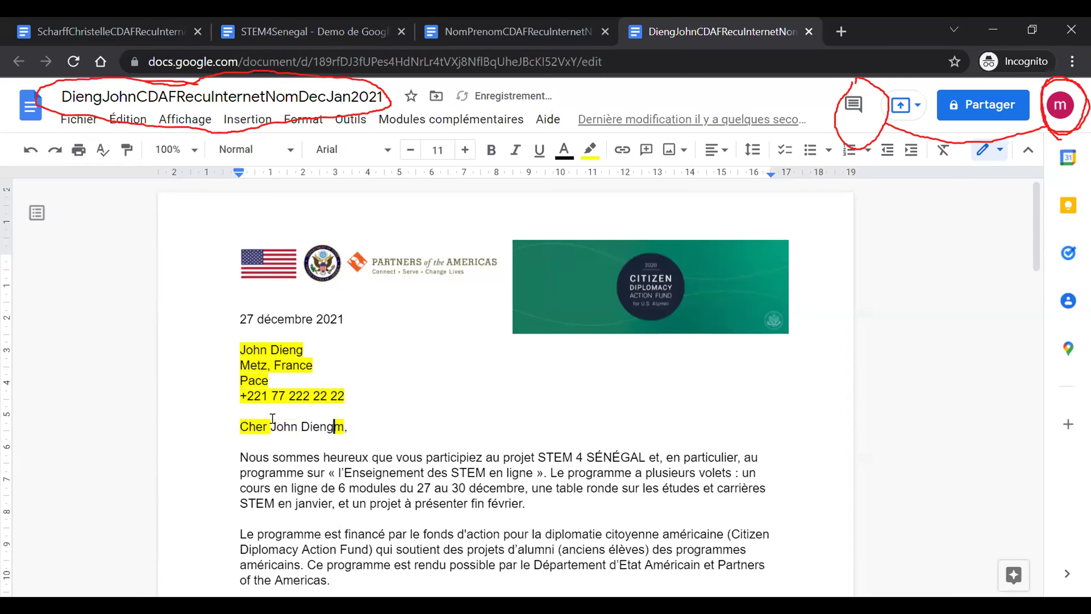
- Set the highlight colour of 'Cher' to Aucune, then move down to page 2
{"action": "scroll", "coordinate": [273, 418], "scroll_direction": "down", "scroll_amount": 1}
{"action": "scroll", "coordinate": [273, 418], "scroll_direction": "down", "scroll_amount": 4}
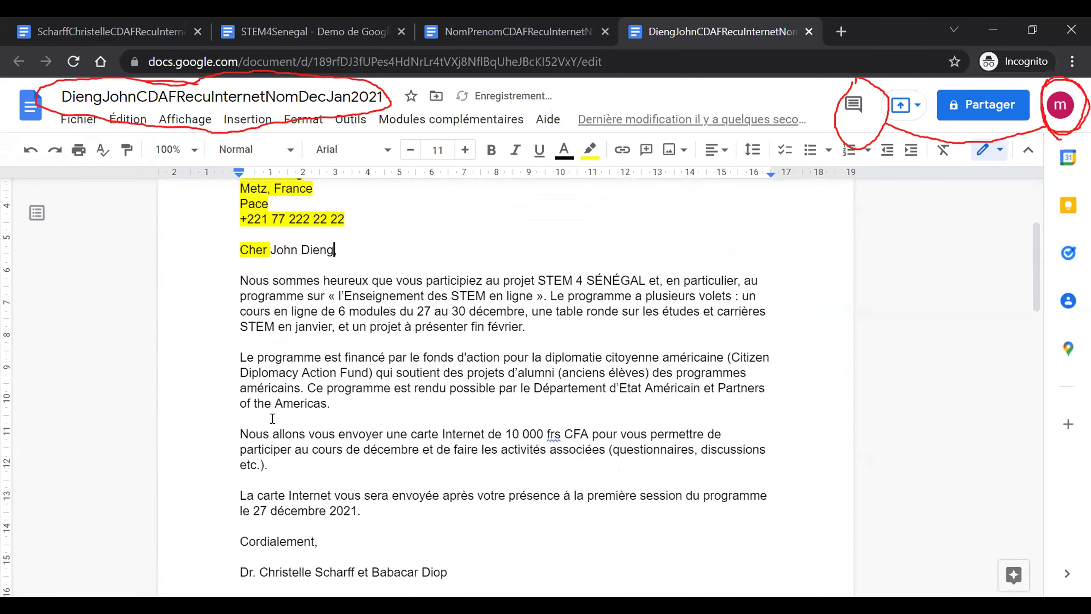
{"action": "scroll", "coordinate": [273, 418], "scroll_direction": "up", "scroll_amount": 3}
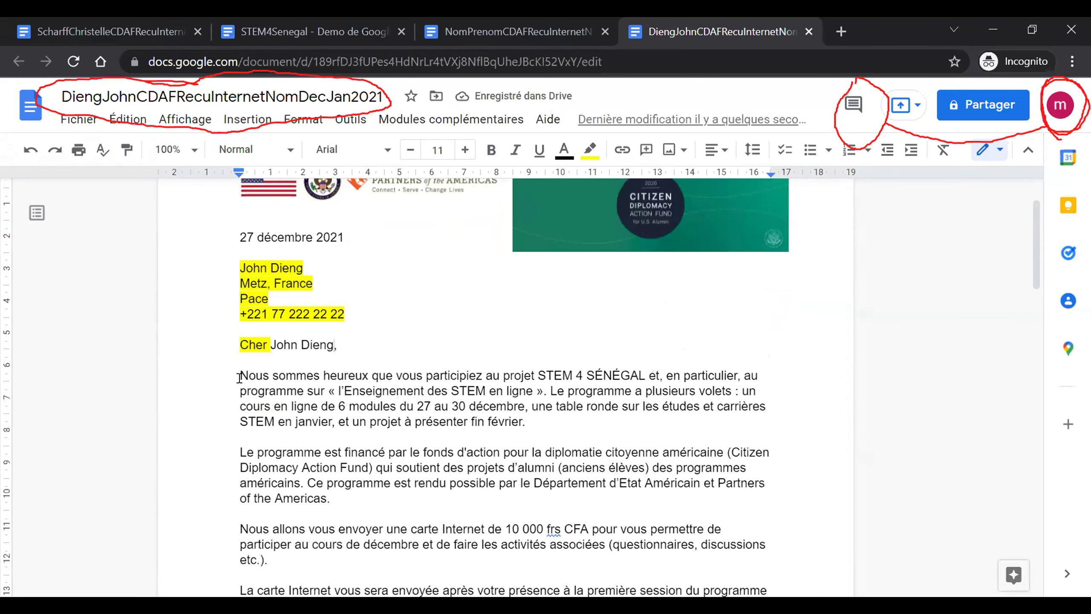
{"action": "double_click", "coordinate": [265, 347]}
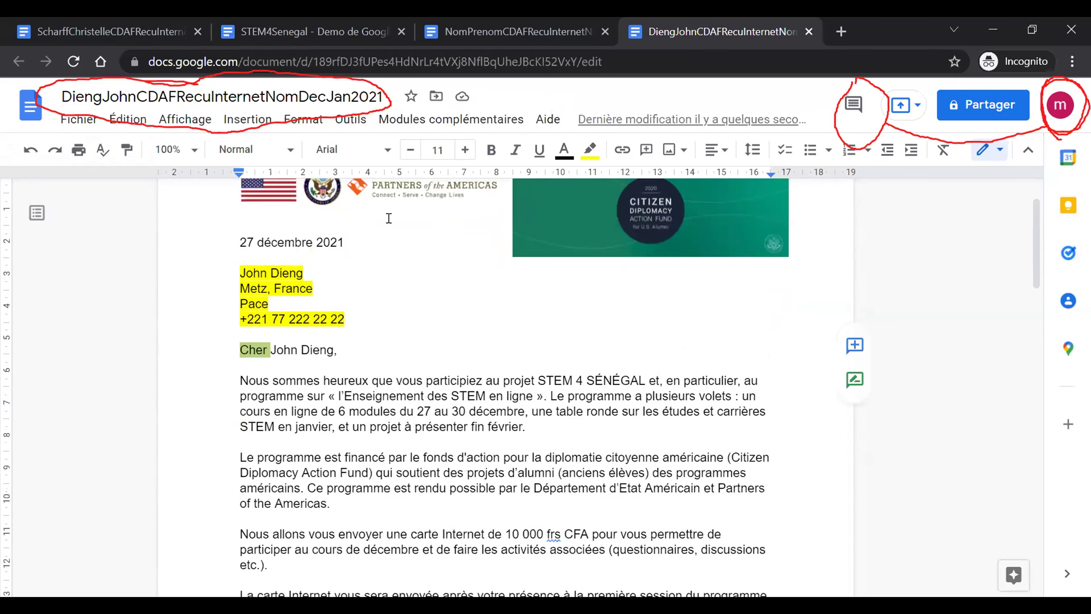
{"action": "left_click", "coordinate": [589, 151]}
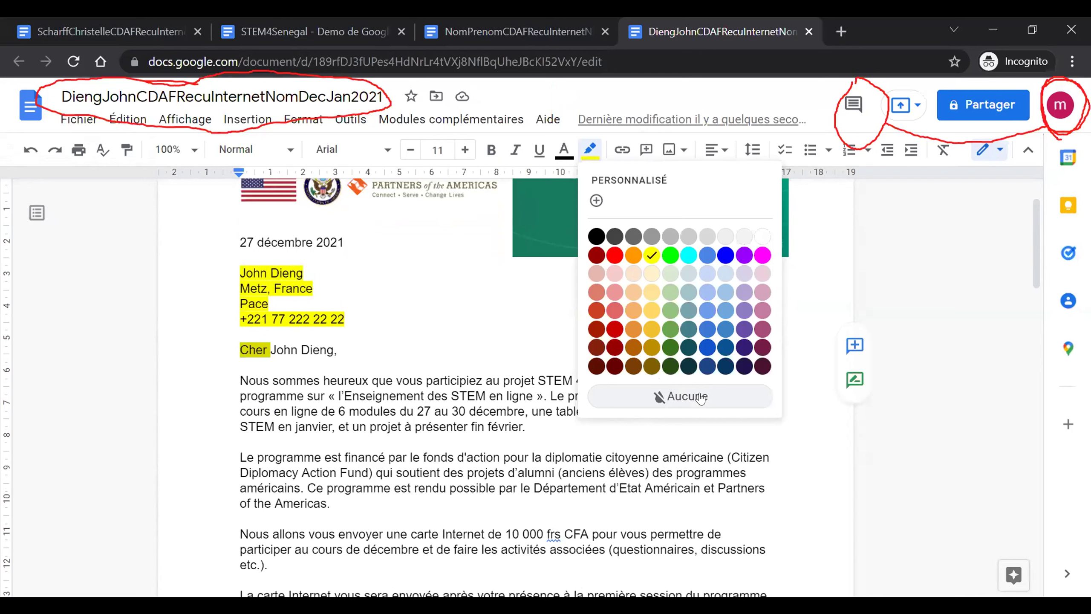
{"action": "left_click", "coordinate": [700, 397]}
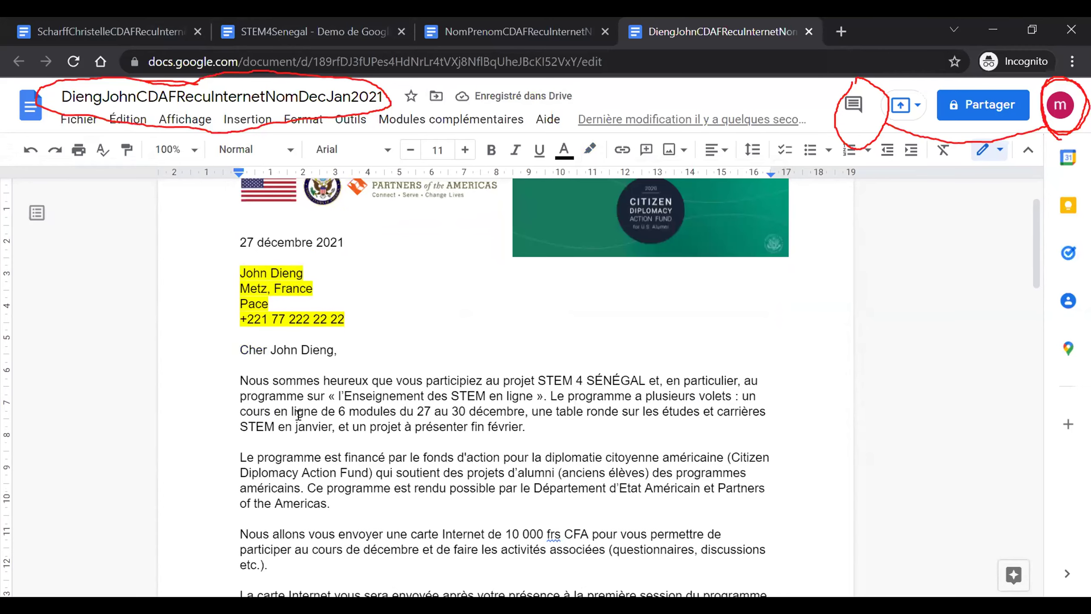
{"action": "scroll", "coordinate": [298, 415], "scroll_direction": "down", "scroll_amount": 5}
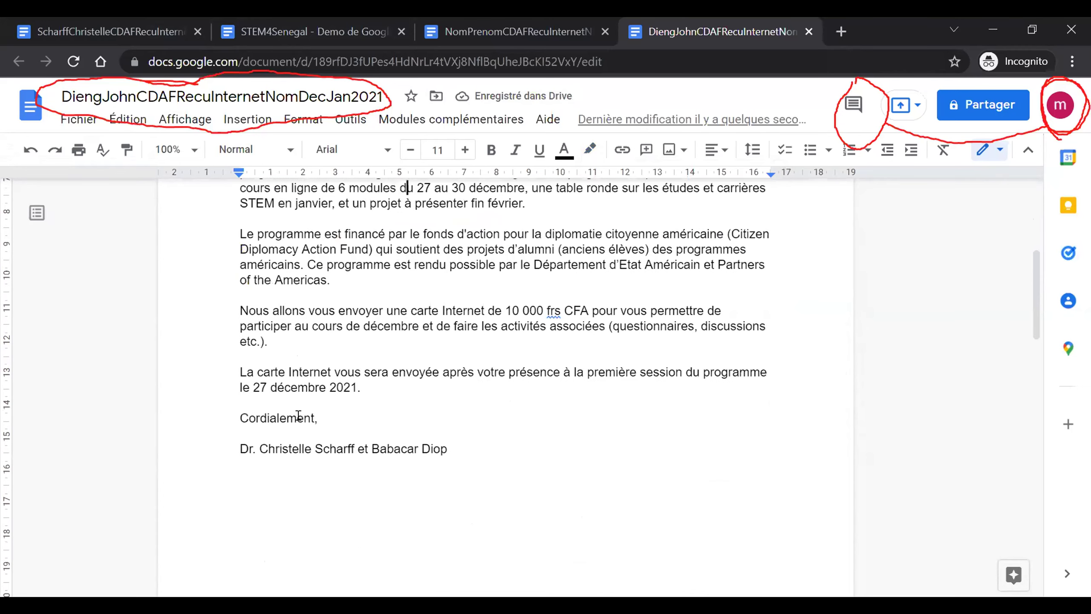
{"action": "scroll", "coordinate": [299, 416], "scroll_direction": "down", "scroll_amount": 5}
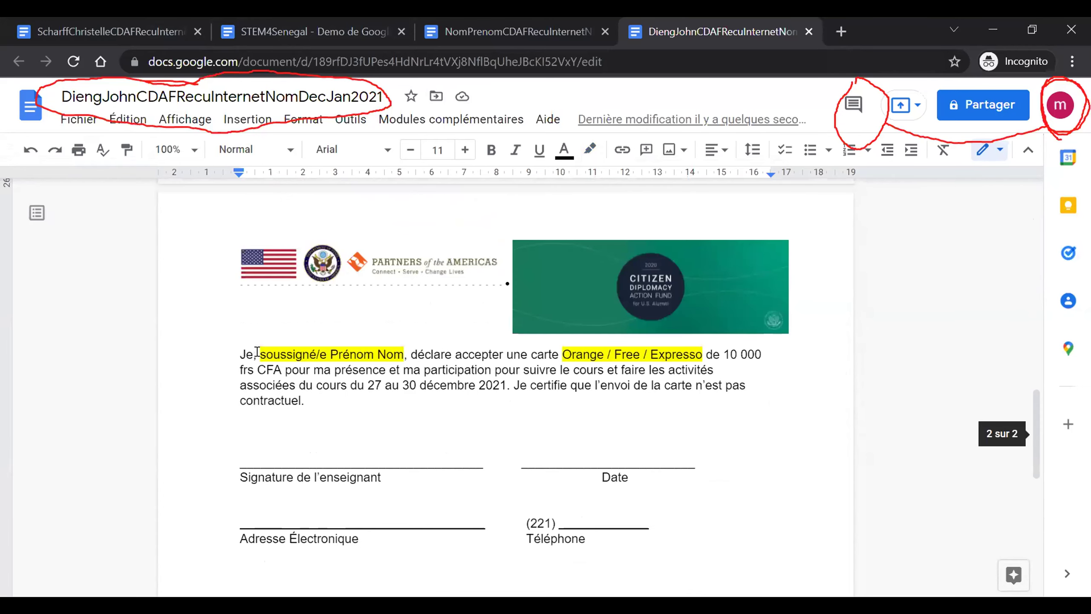
- Put the recipient's name after 'soussigné' and delete ' / Free / Expresso', keeping only Orange
{"action": "left_click", "coordinate": [257, 352]}
{"action": "key", "text": "Right"}
{"action": "key", "text": "Right"}
{"action": "key", "text": "Right"}
{"action": "key", "text": "Right"}
{"action": "key", "text": "Right"}
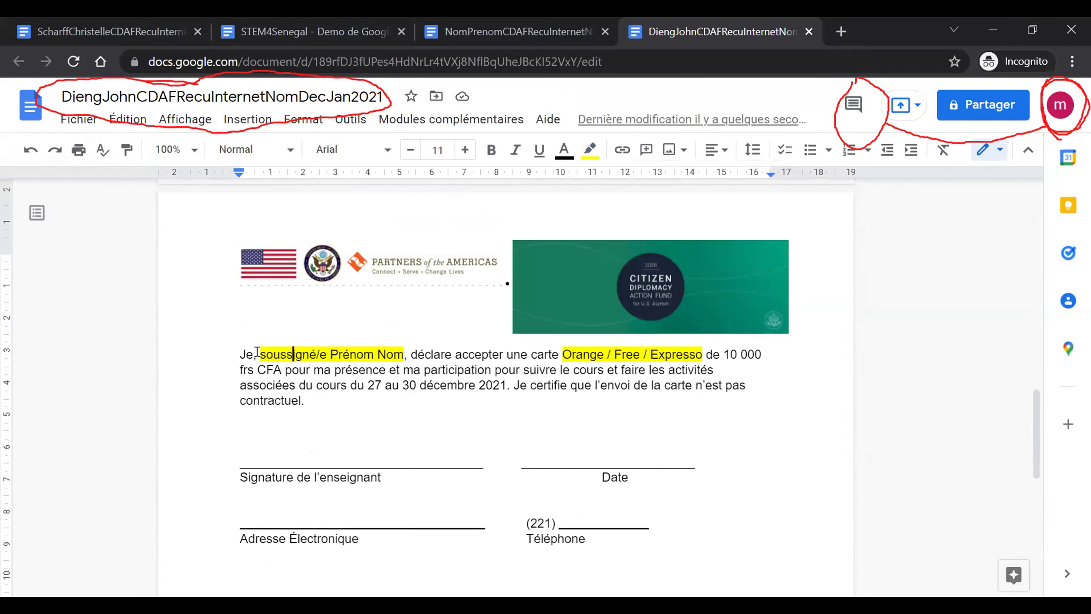
{"action": "key", "text": "Right"}
{"action": "key", "text": "Right"}
{"action": "key", "text": "Right"}
{"action": "key", "text": "Right"}
{"action": "key", "text": "Delete"}
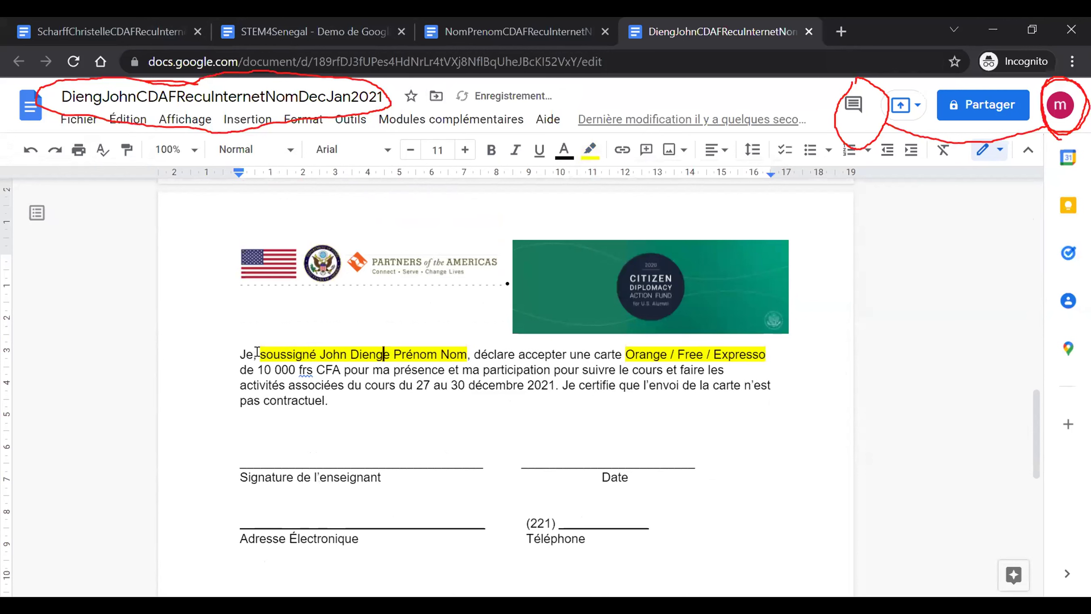
{"action": "key", "text": "Delete"}
{"action": "key", "text": "Delete"}
{"action": "key", "text": "Delete"}
{"action": "key", "text": "Delete"}
{"action": "key", "text": "Delete"}
{"action": "key", "text": "Delete"}
{"action": "key", "text": "Delete"}
{"action": "key", "text": "Delete"}
{"action": "key", "text": "Delete"}
{"action": "key", "text": "Delete"}
{"action": "key", "text": "Delete"}
{"action": "key", "text": "Delete"}
{"action": "key", "text": "Delete"}
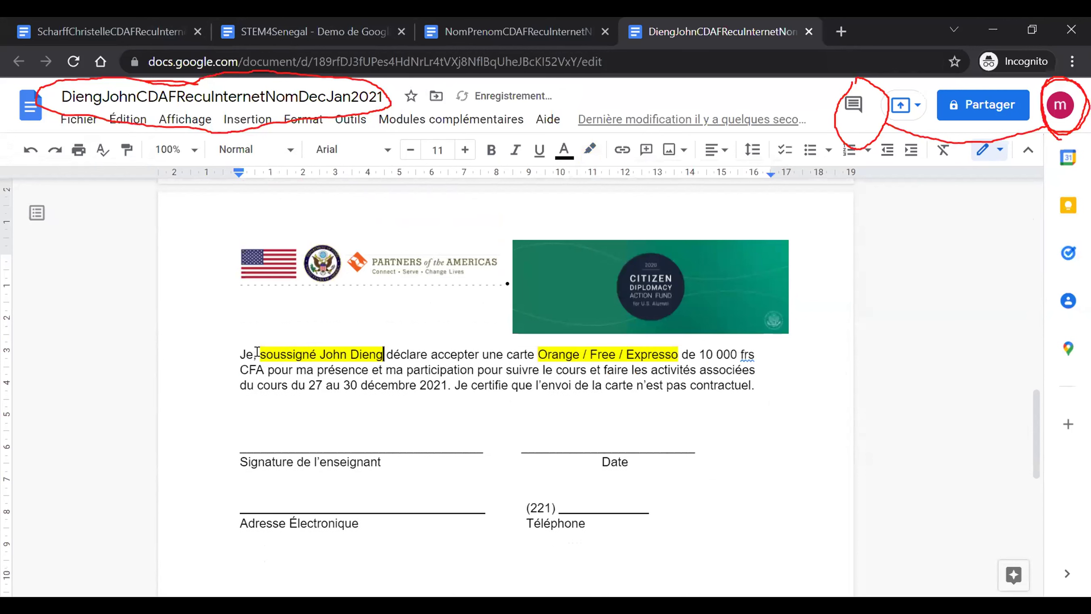
{"action": "type", "text": ","}
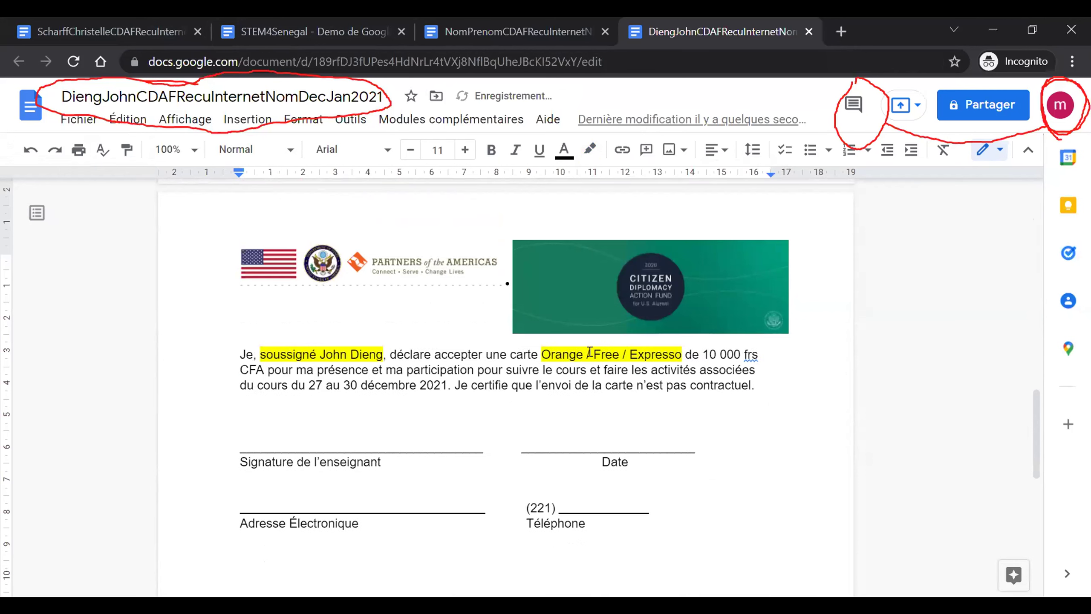
{"action": "left_click", "coordinate": [678, 353], "text": "shift"}
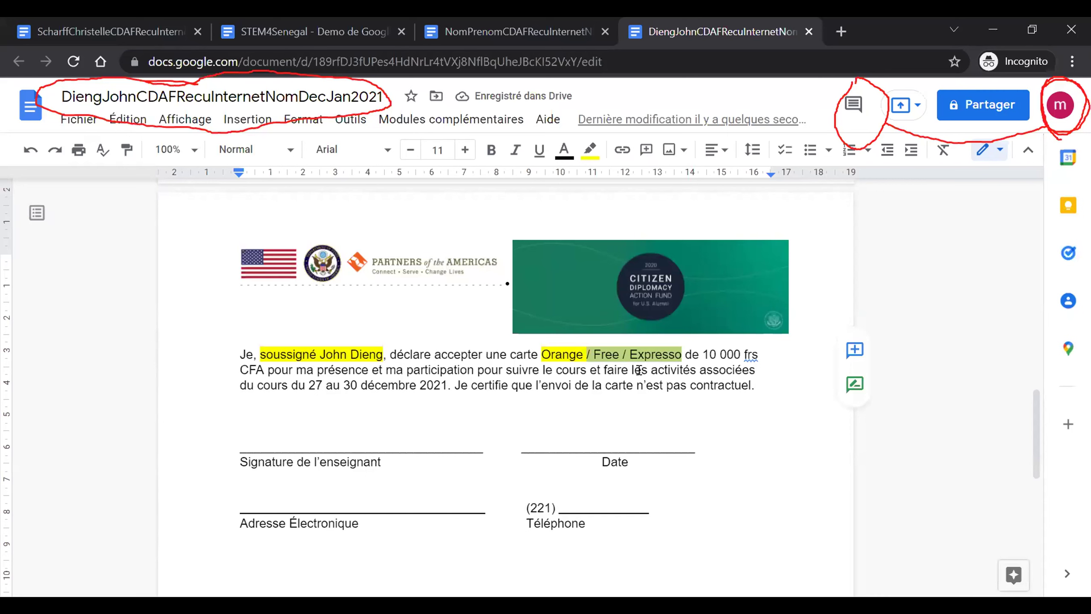
{"action": "key", "text": "BackSpace"}
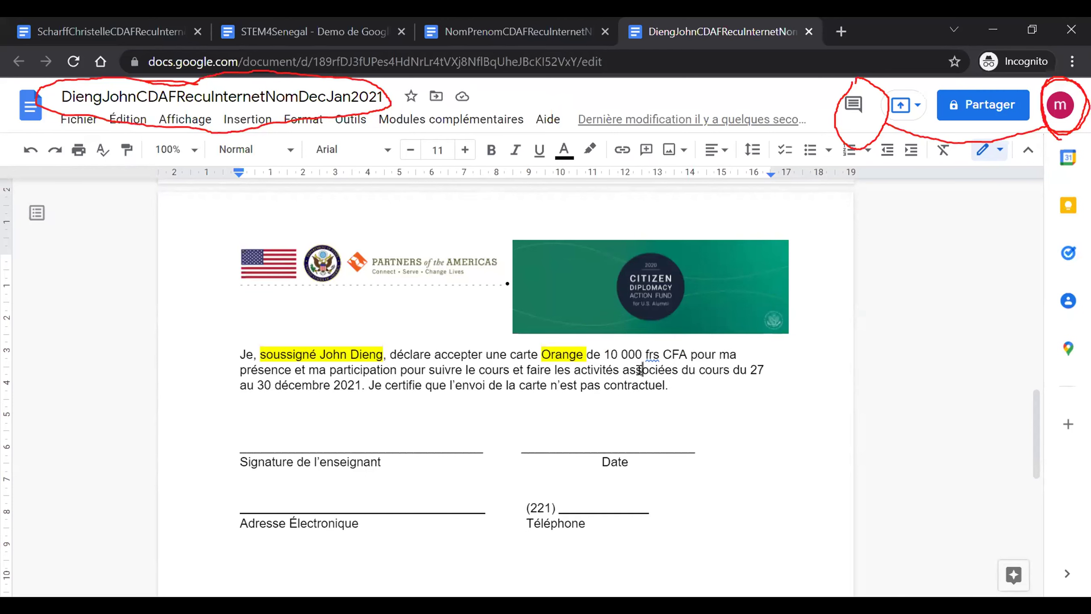
- Enter the date 12/29/2021, the e-mail address, and the phone number after (221)
{"action": "left_click", "coordinate": [548, 442]}
{"action": "type", "text": "12/29/20"}
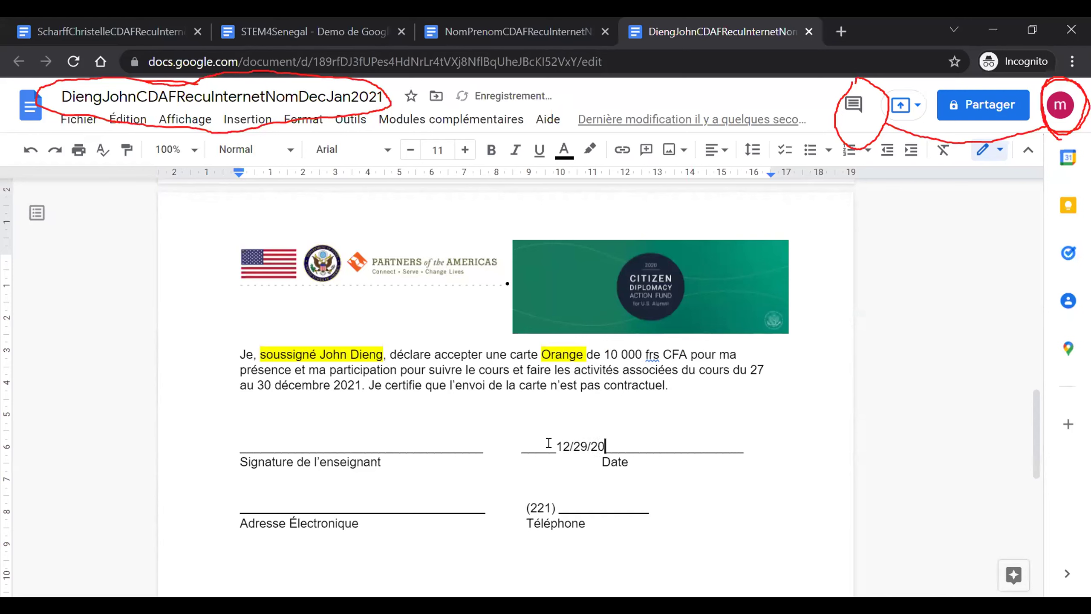
{"action": "type", "text": "21"}
{"action": "left_click", "coordinate": [261, 499]}
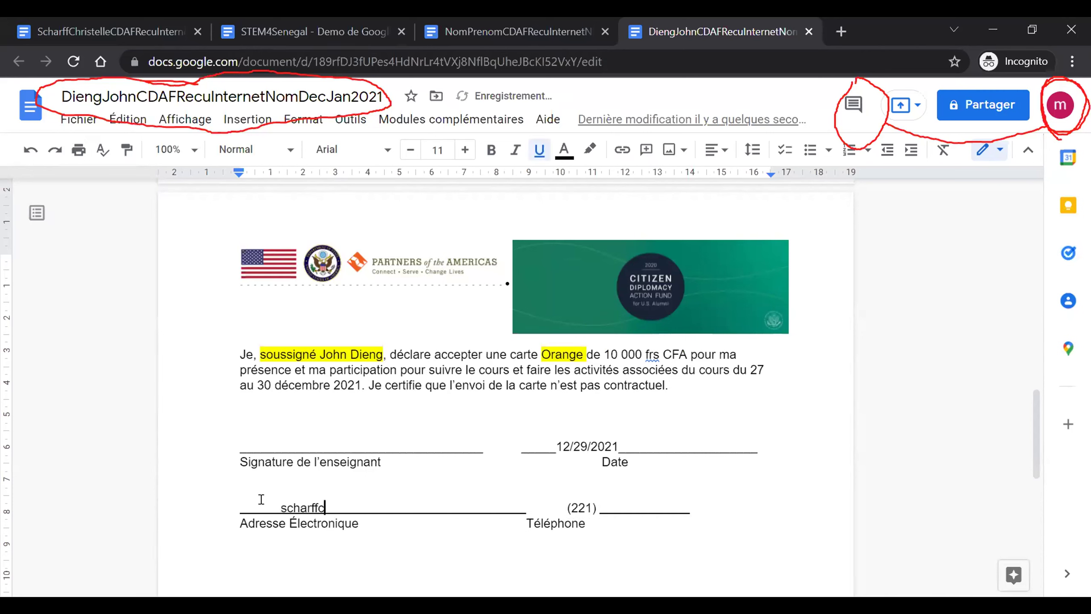
{"action": "left_click", "coordinate": [658, 499]}
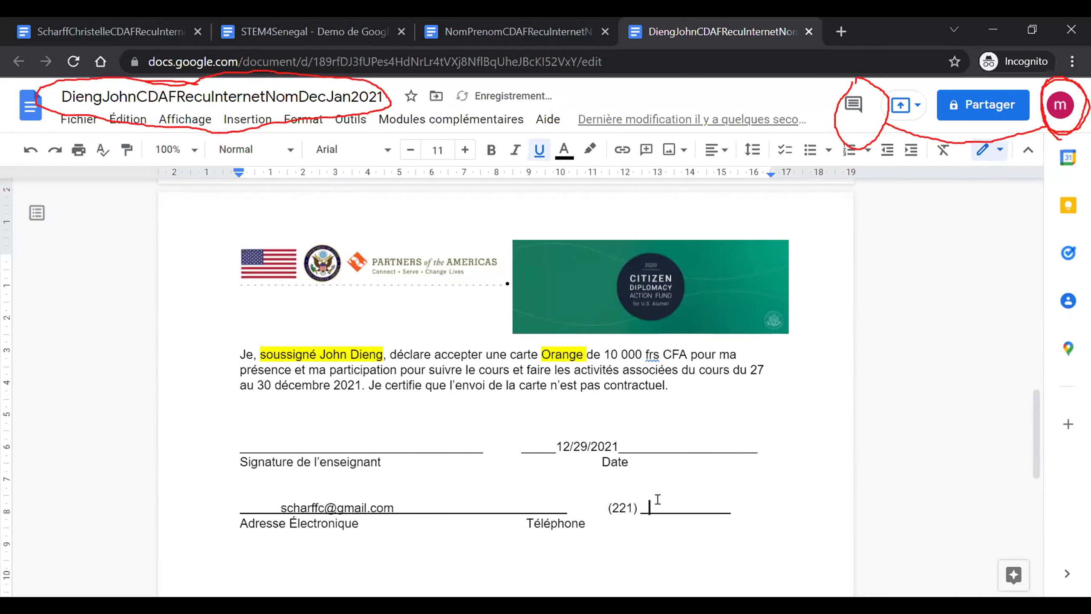
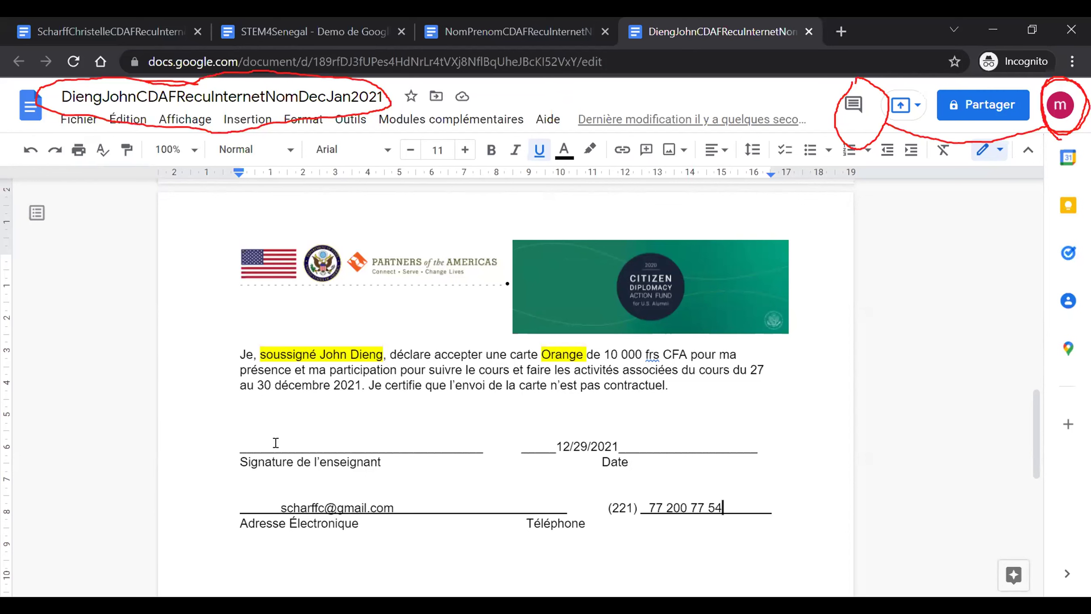
{"action": "left_click", "coordinate": [303, 426]}
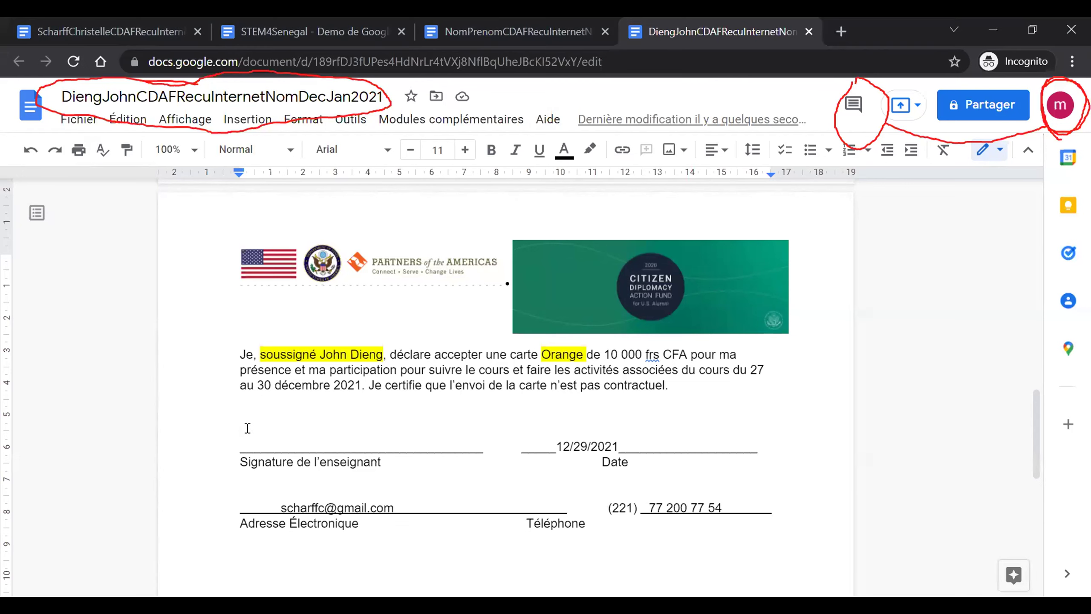
- Upload signature.png from Desktop > ADMIN as an image above the teacher signature line
{"action": "left_click", "coordinate": [235, 125]}
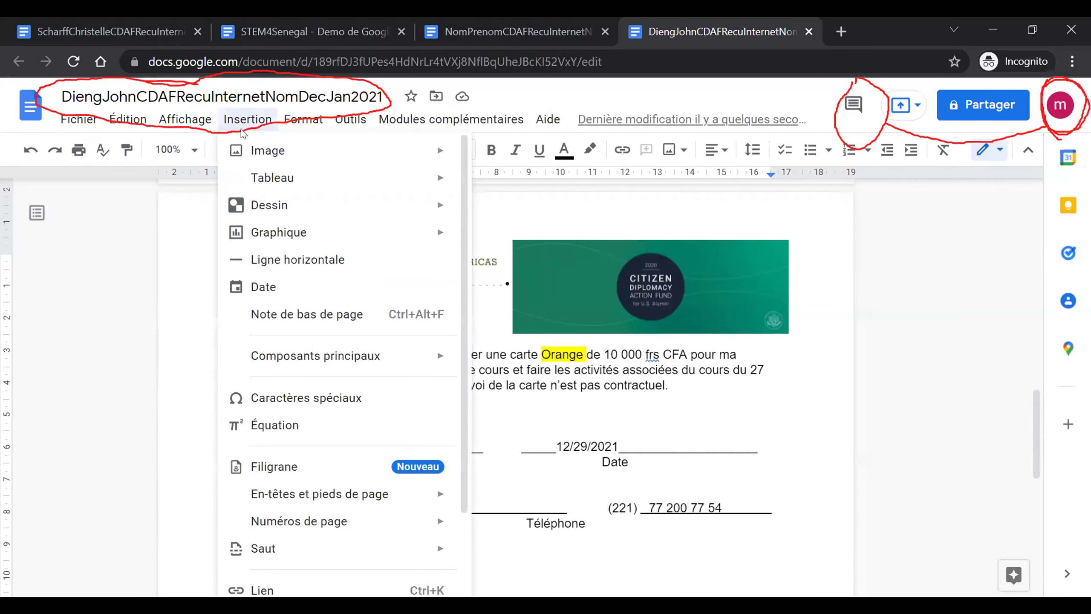
{"action": "mouse_move", "coordinate": [408, 151]}
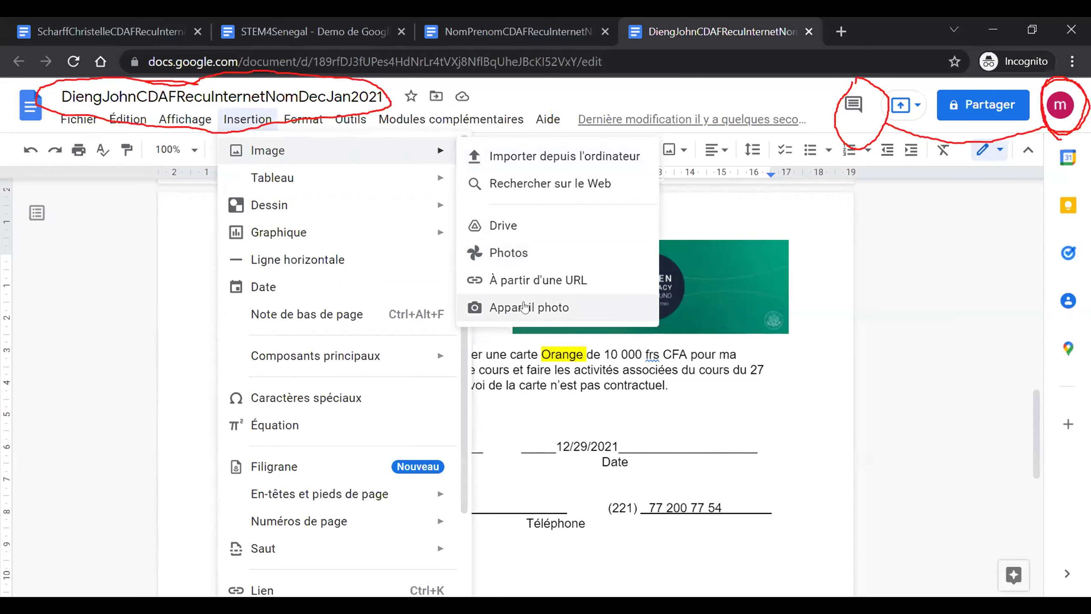
{"action": "left_click", "coordinate": [496, 157]}
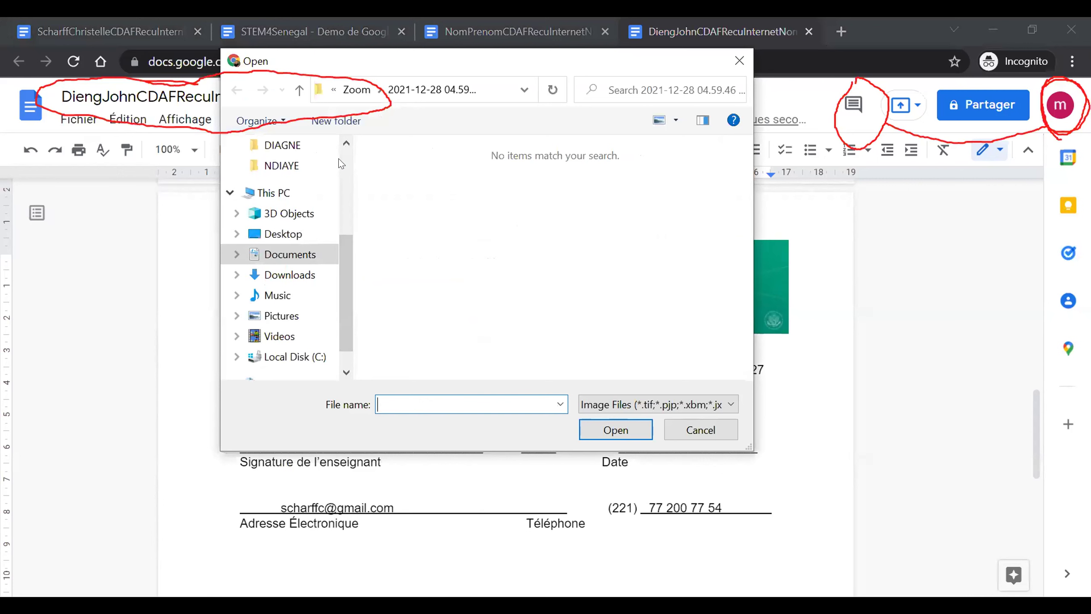
{"action": "scroll", "coordinate": [340, 163], "scroll_direction": "up", "scroll_amount": 3}
{"action": "left_click", "coordinate": [283, 179]}
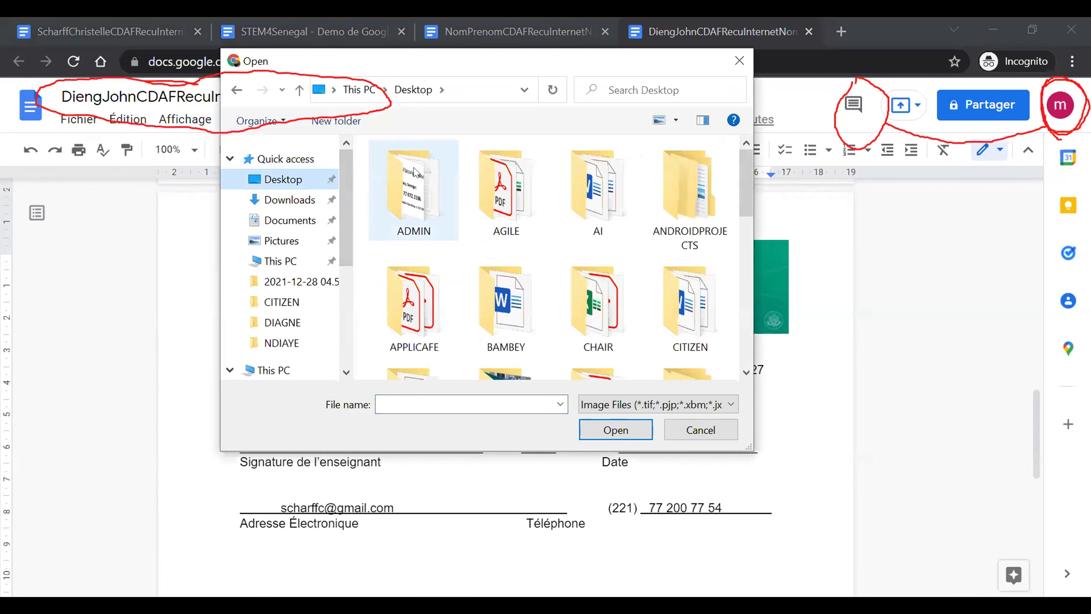
{"action": "double_click", "coordinate": [416, 172]}
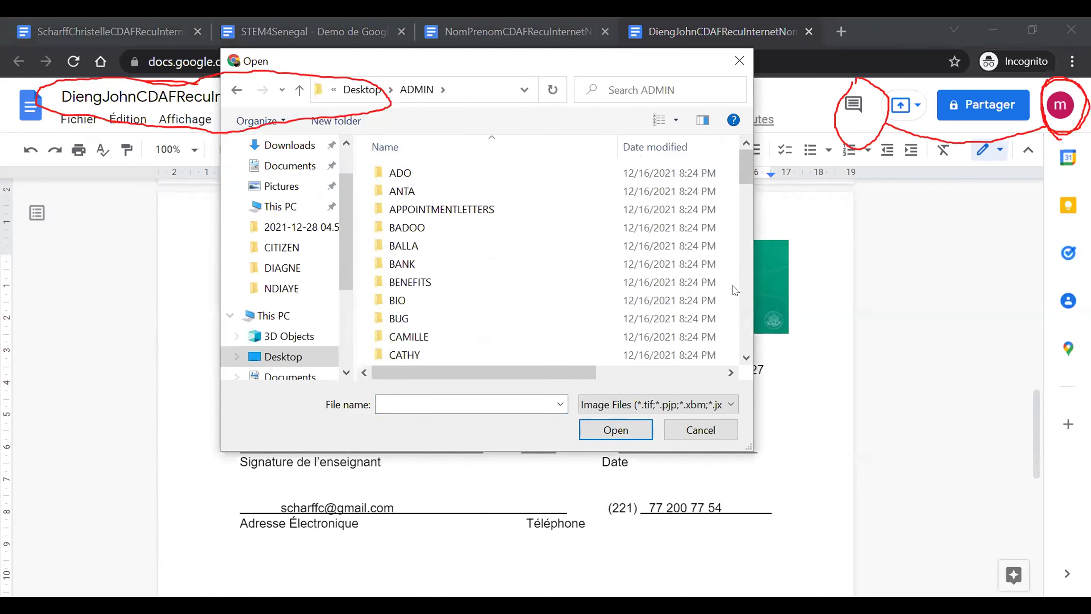
{"action": "scroll", "coordinate": [733, 270], "scroll_direction": "down", "scroll_amount": 10}
{"action": "scroll", "coordinate": [732, 313], "scroll_direction": "up", "scroll_amount": 1}
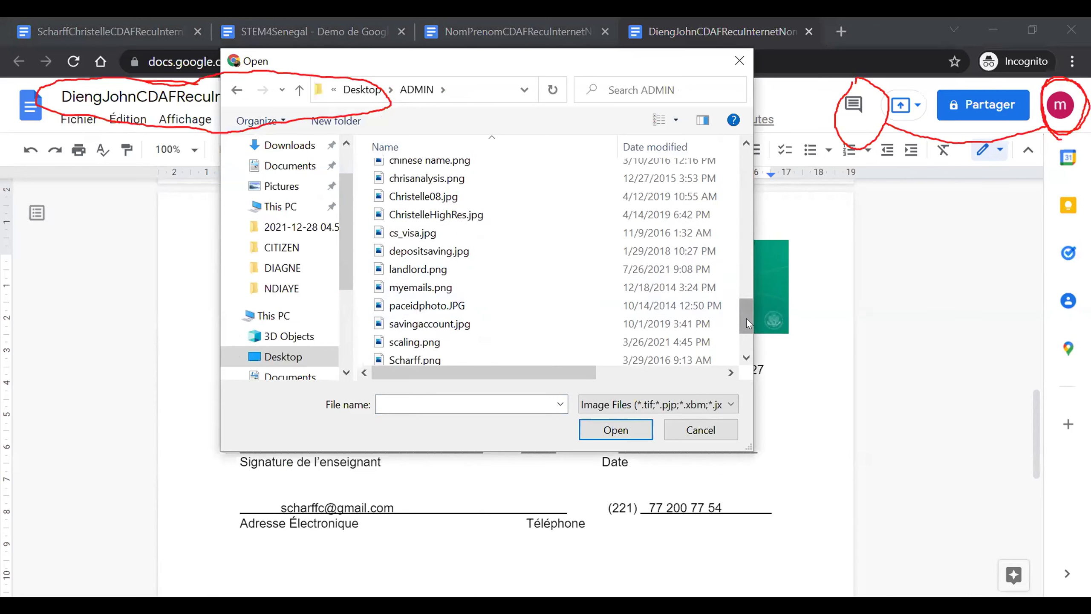
{"action": "left_click_drag", "start_coordinate": [746, 319], "coordinate": [745, 345]}
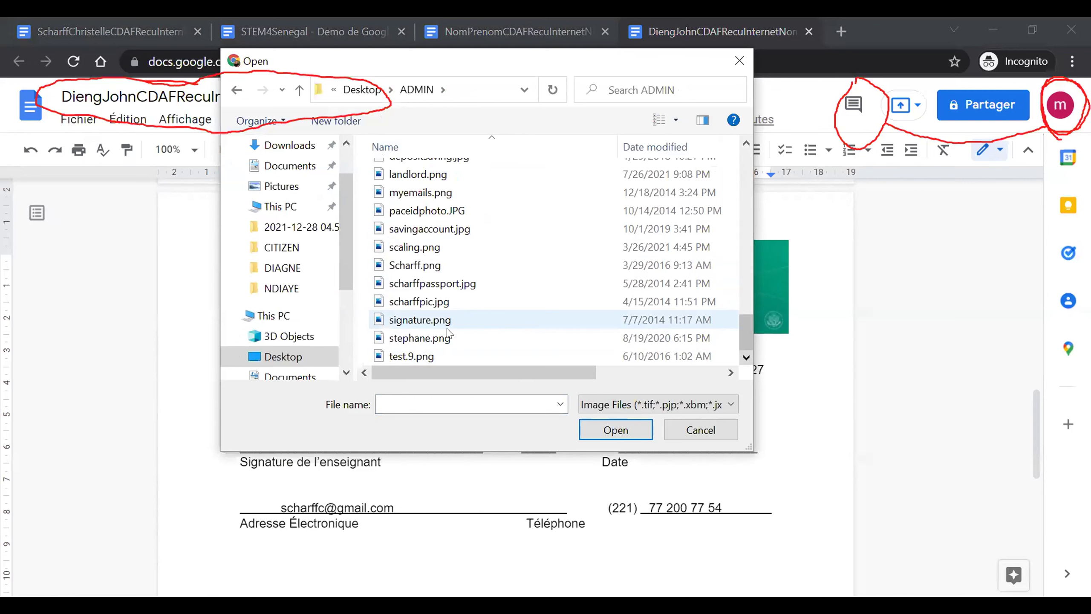
{"action": "left_click", "coordinate": [430, 319]}
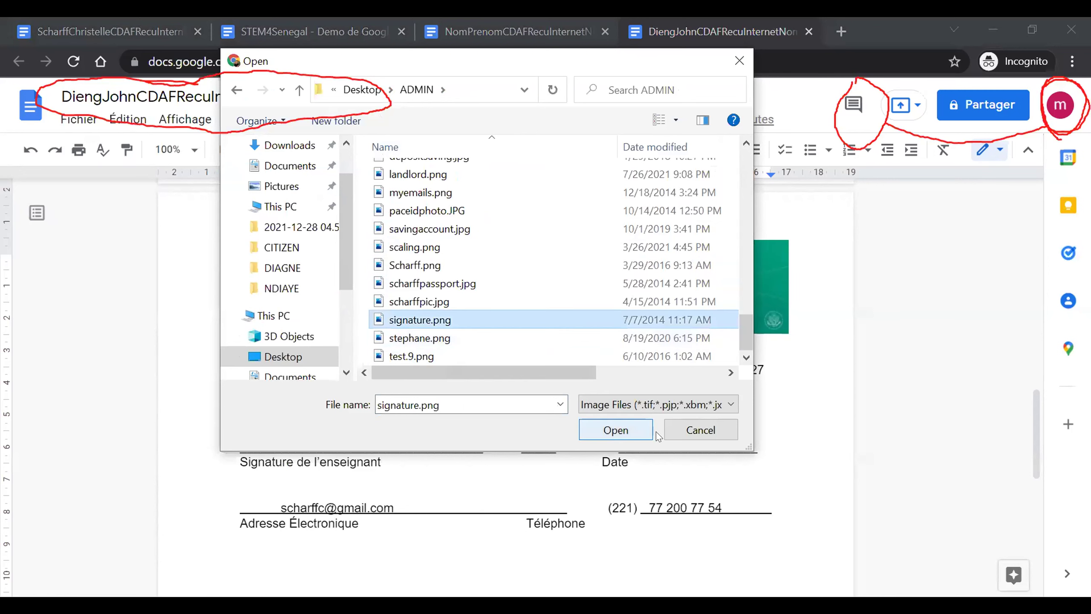
{"action": "left_click", "coordinate": [631, 423]}
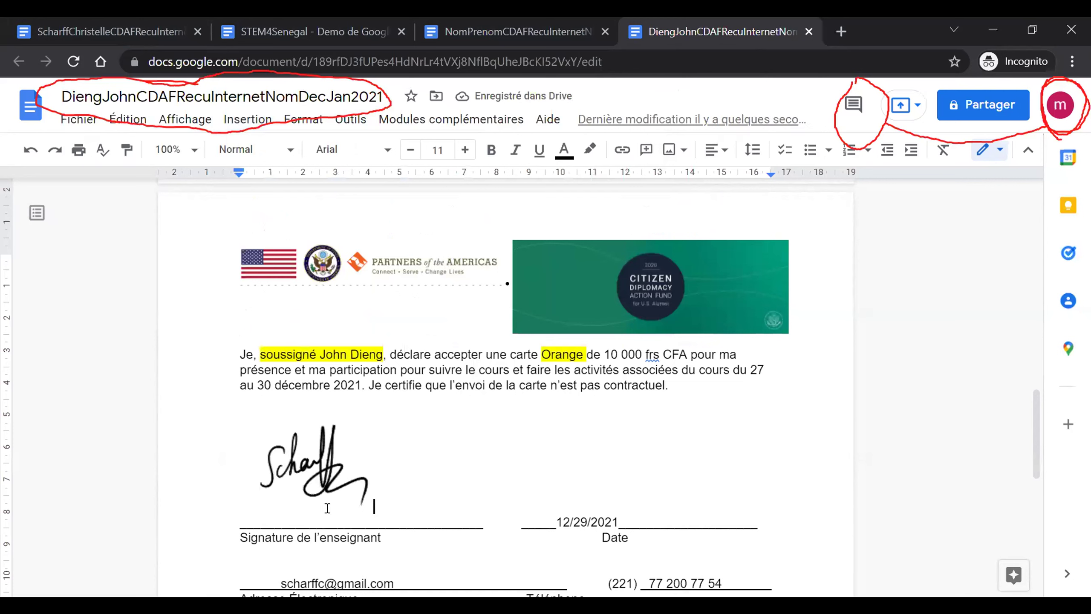
- Undo the stray text typed beside the signature and select the inserted image
{"action": "type", "text": "Christe"}
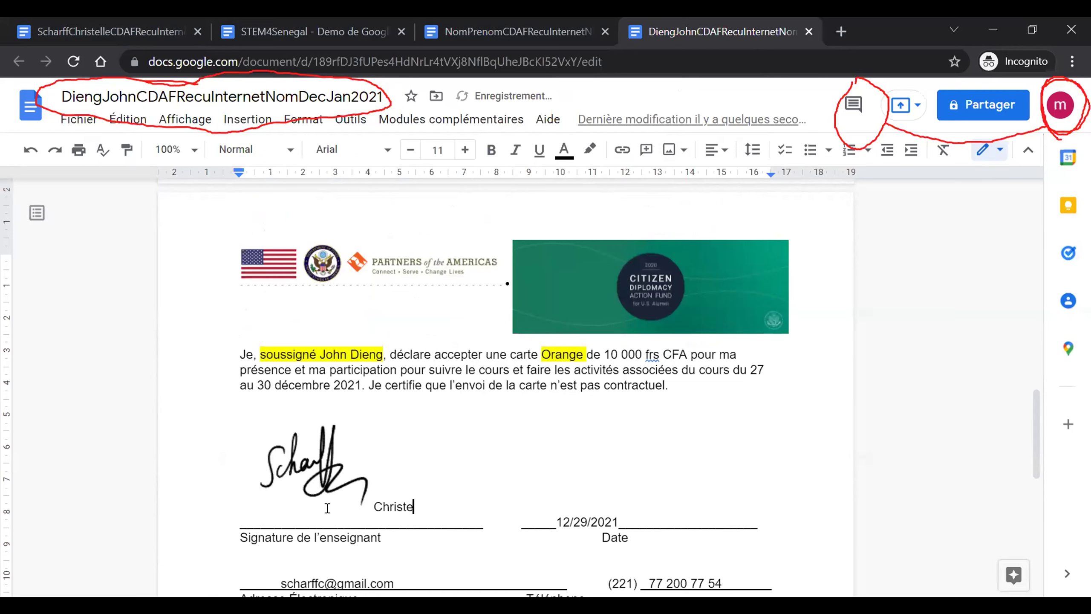
{"action": "key", "text": "ctrl+z"}
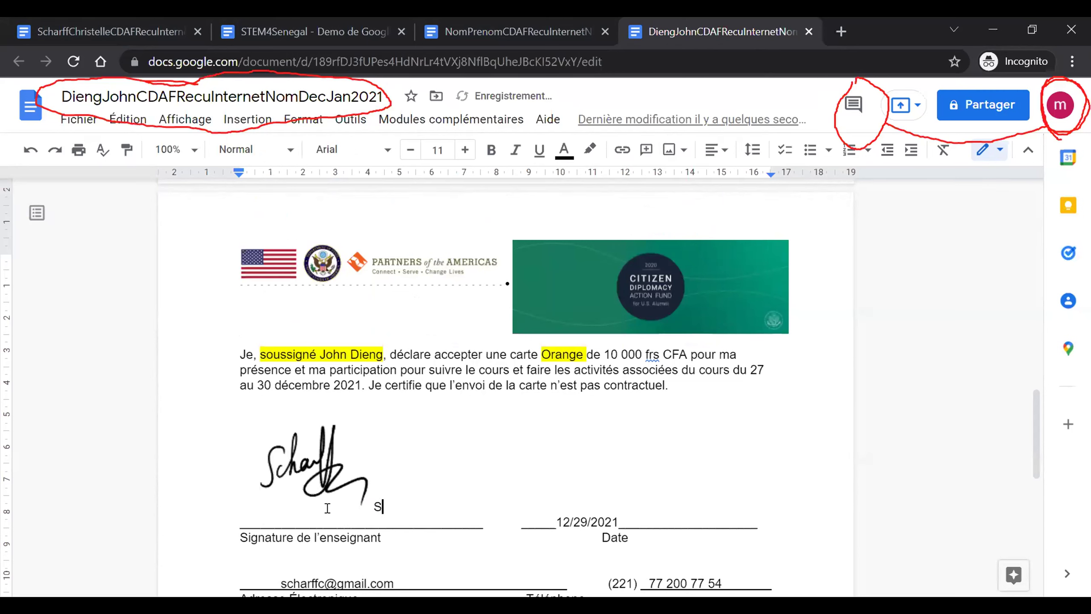
{"action": "left_click", "coordinate": [303, 473]}
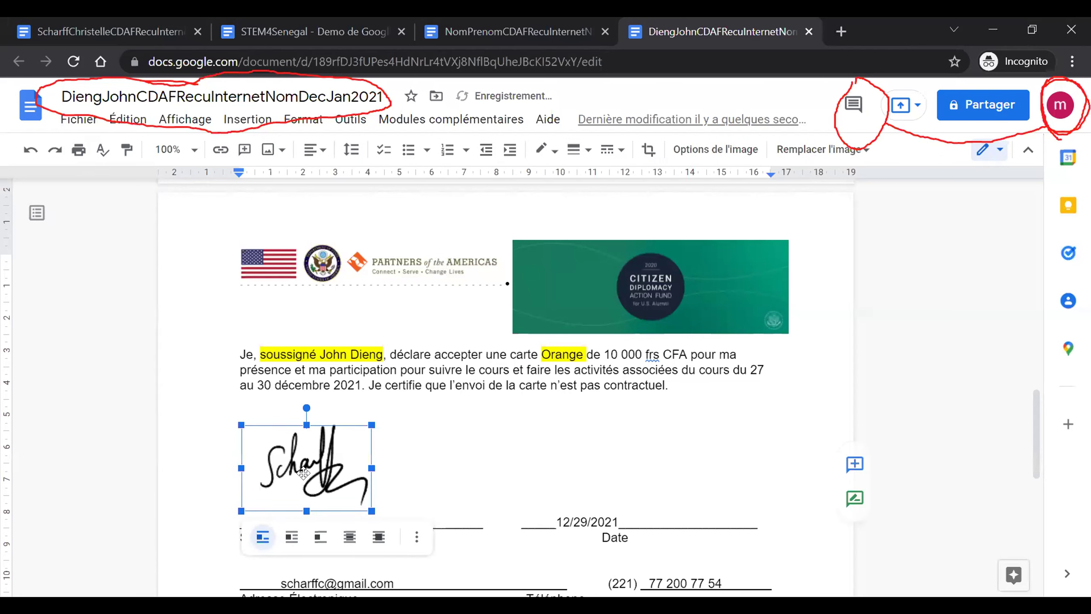
- Delete the signature image from above the teacher signature line
{"action": "key", "text": "Delete"}
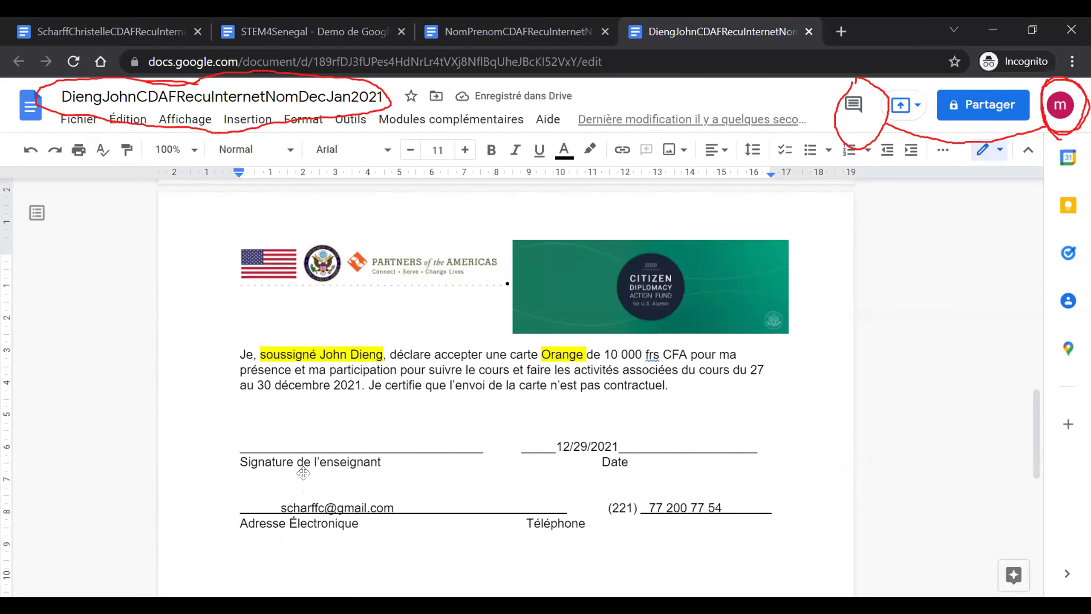
{"action": "scroll", "coordinate": [303, 472], "scroll_direction": "up", "scroll_amount": 5}
{"action": "scroll", "coordinate": [312, 481], "scroll_direction": "up", "scroll_amount": 10}
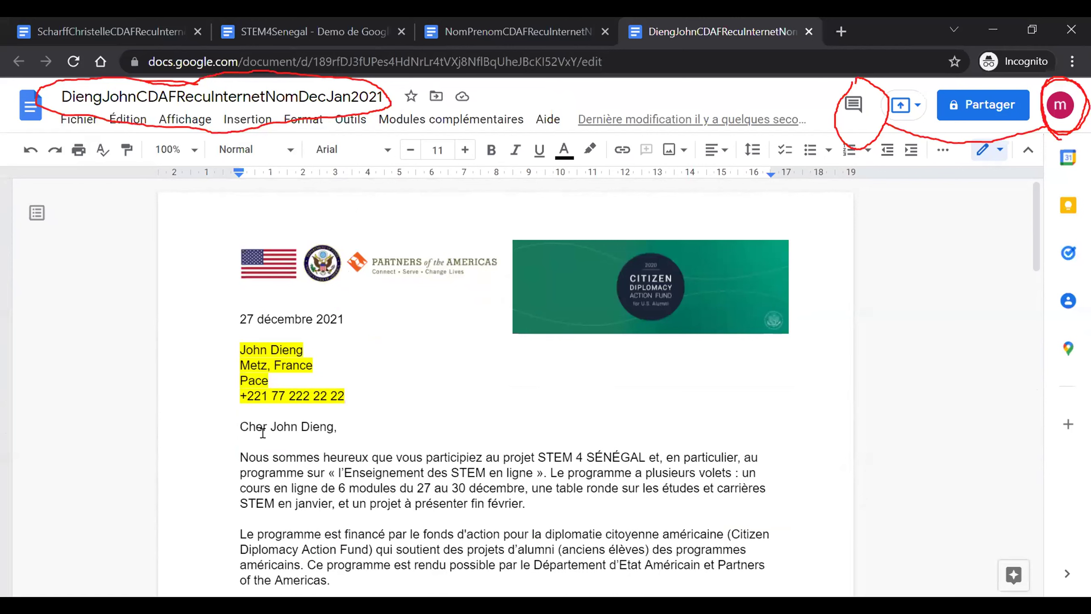
- Review the letter's greeting and the page-2 declaration paragraph
{"action": "left_click_drag", "start_coordinate": [272, 425], "coordinate": [336, 424]}
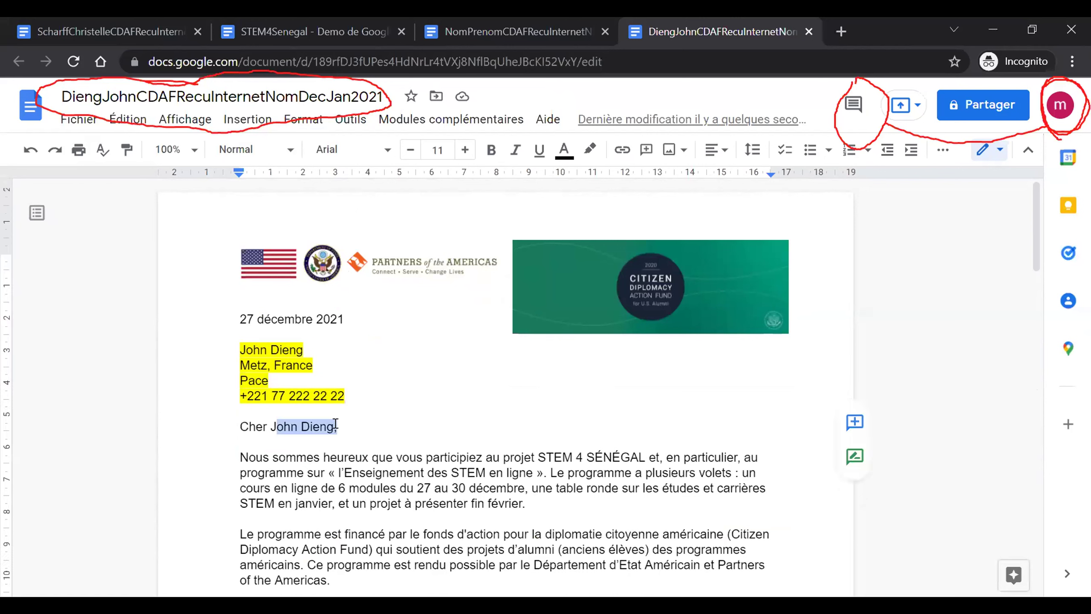
{"action": "scroll", "coordinate": [335, 424], "scroll_direction": "down", "scroll_amount": 15}
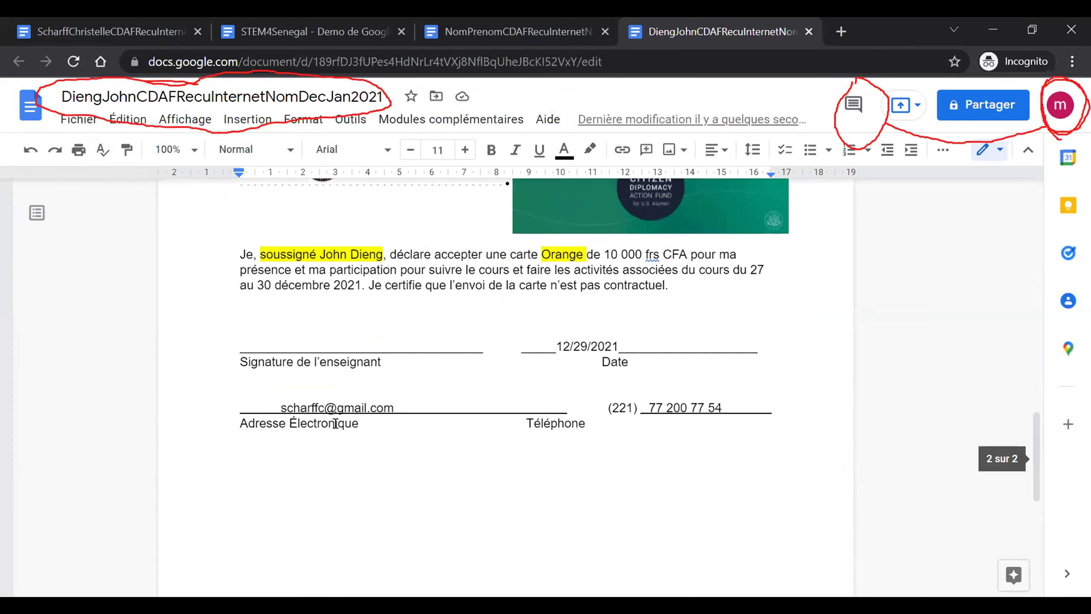
{"action": "scroll", "coordinate": [335, 424], "scroll_direction": "up", "scroll_amount": 1}
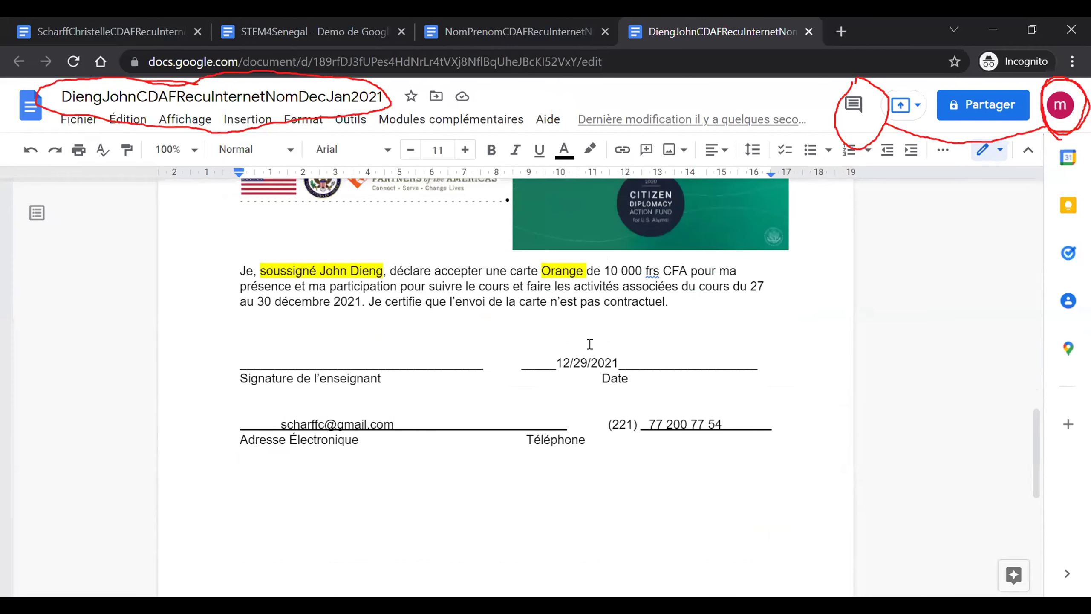
{"action": "left_click", "coordinate": [637, 407]}
{"action": "left_click", "coordinate": [319, 331]}
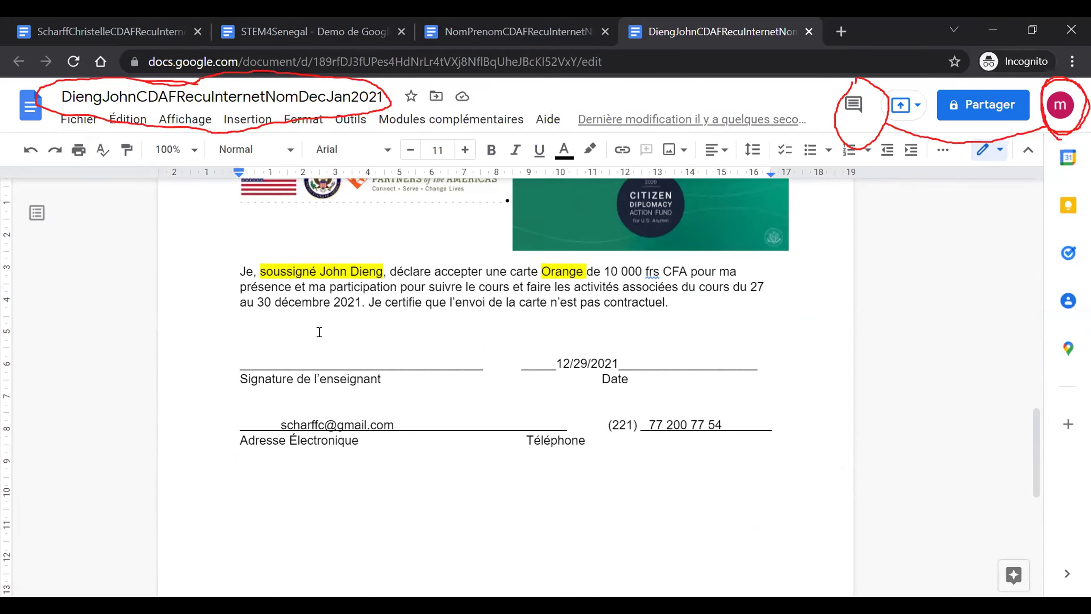
{"action": "left_click", "coordinate": [573, 266]}
{"action": "scroll", "coordinate": [440, 292], "scroll_direction": "up", "scroll_amount": 5}
{"action": "scroll", "coordinate": [440, 292], "scroll_direction": "up", "scroll_amount": 8}
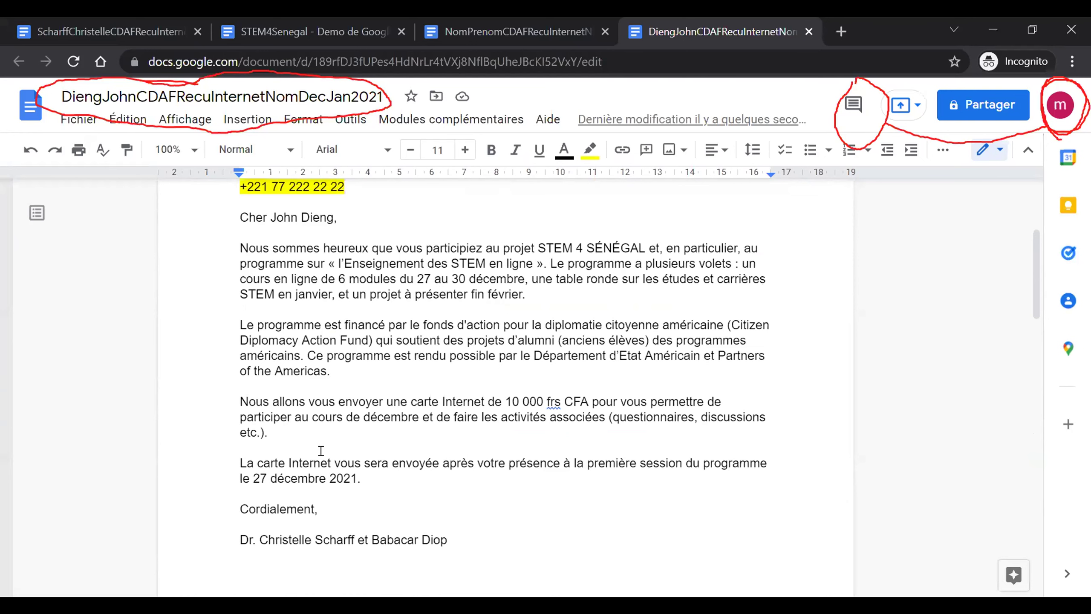
{"action": "scroll", "coordinate": [321, 450], "scroll_direction": "down", "scroll_amount": 1}
{"action": "scroll", "coordinate": [321, 450], "scroll_direction": "down", "scroll_amount": 2}
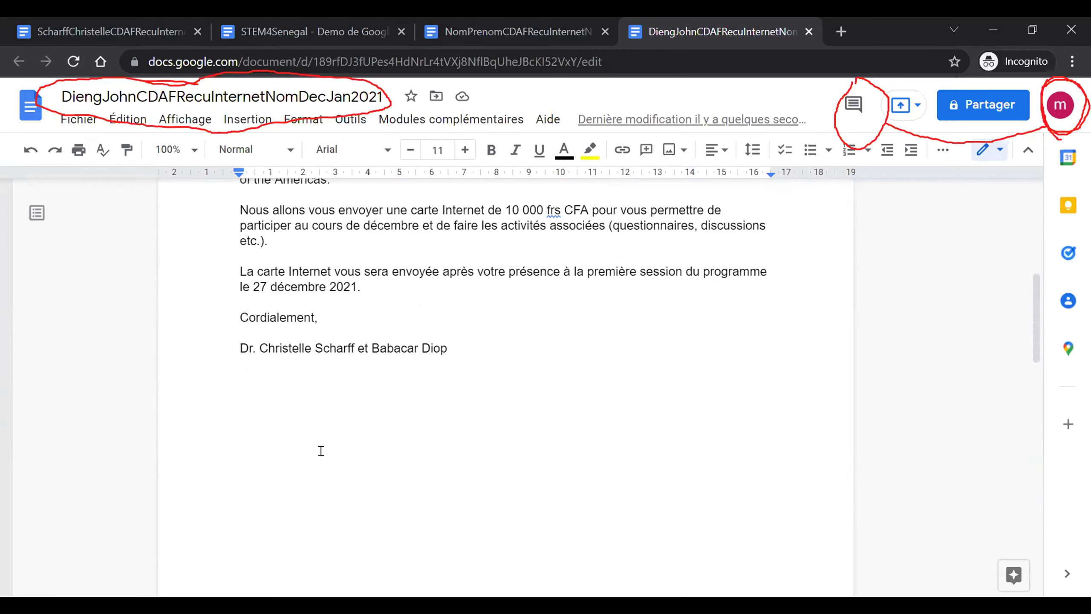
{"action": "scroll", "coordinate": [321, 450], "scroll_direction": "down", "scroll_amount": 5}
{"action": "scroll", "coordinate": [321, 450], "scroll_direction": "down", "scroll_amount": 4}
{"action": "left_click", "coordinate": [285, 376]}
{"action": "left_click", "coordinate": [346, 382]}
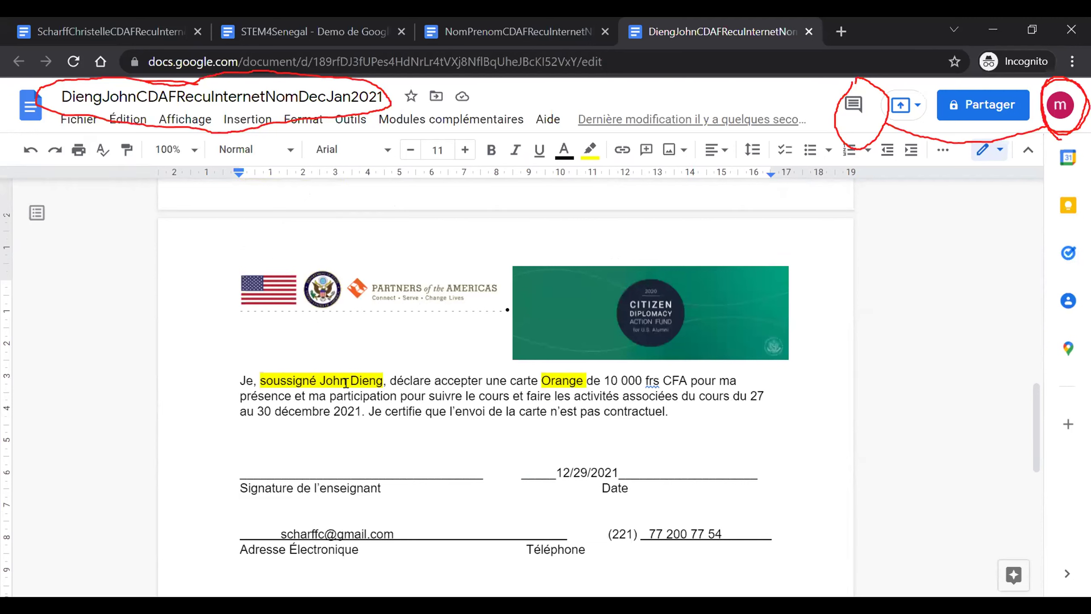
- Type a row of twelve x's on the blank line beneath the declaration paragraph
{"action": "key", "text": "Right"}
{"action": "key", "text": "Right"}
{"action": "key", "text": "Right"}
{"action": "key", "text": "Right"}
{"action": "key", "text": "Right"}
{"action": "key", "text": "Right"}
{"action": "key", "text": "Right"}
{"action": "key", "text": "Right"}
{"action": "key", "text": "Right"}
{"action": "double_click", "coordinate": [298, 436]}
{"action": "type", "text": "xxxxxxxxxxxx"}
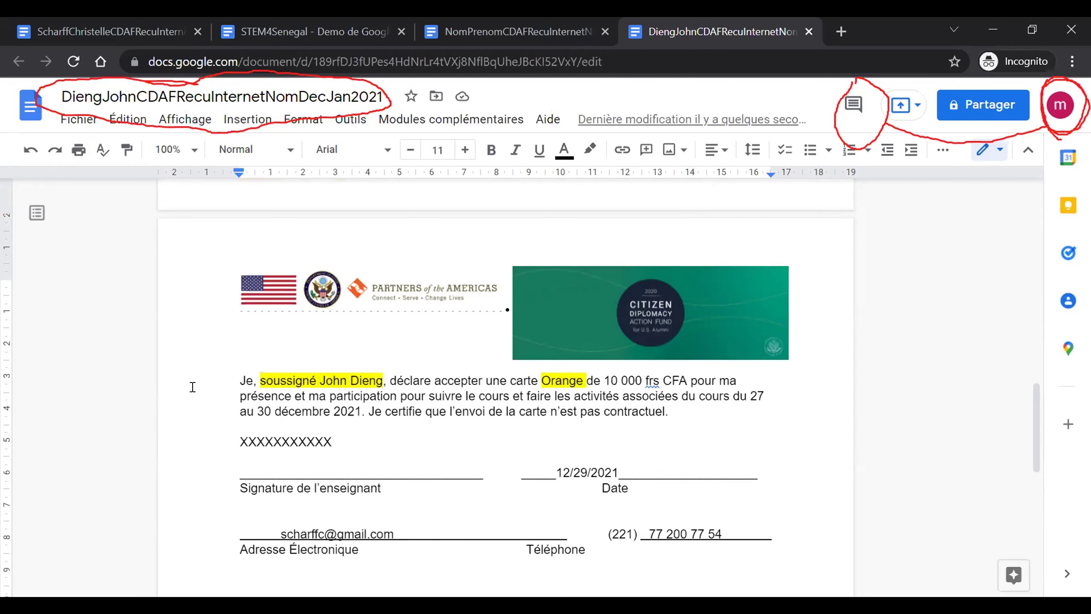
{"action": "scroll", "coordinate": [366, 470], "scroll_direction": "up", "scroll_amount": 7}
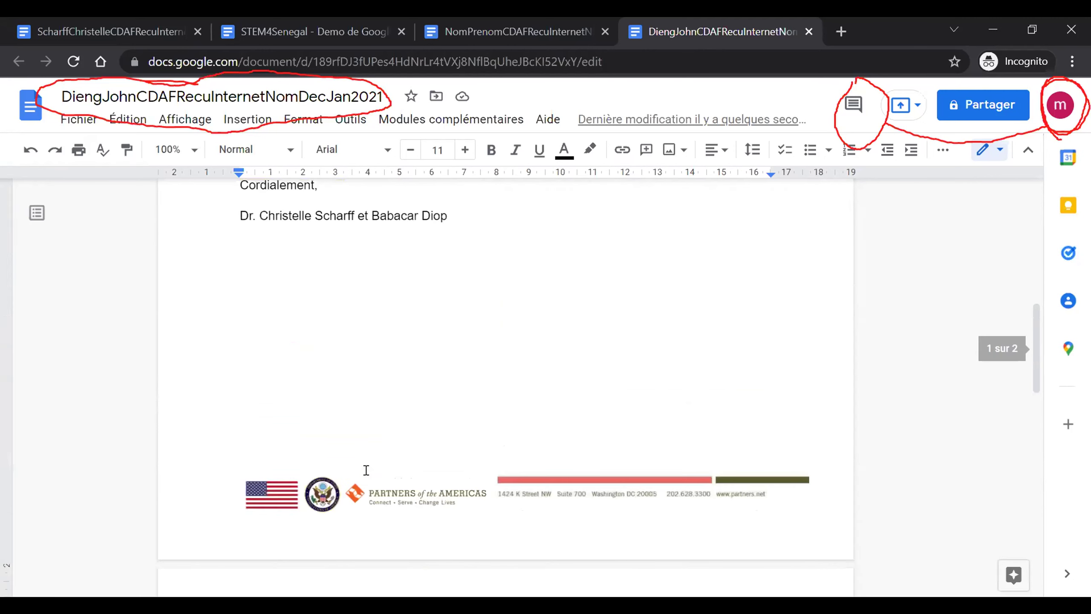
{"action": "scroll", "coordinate": [366, 470], "scroll_direction": "up", "scroll_amount": 10}
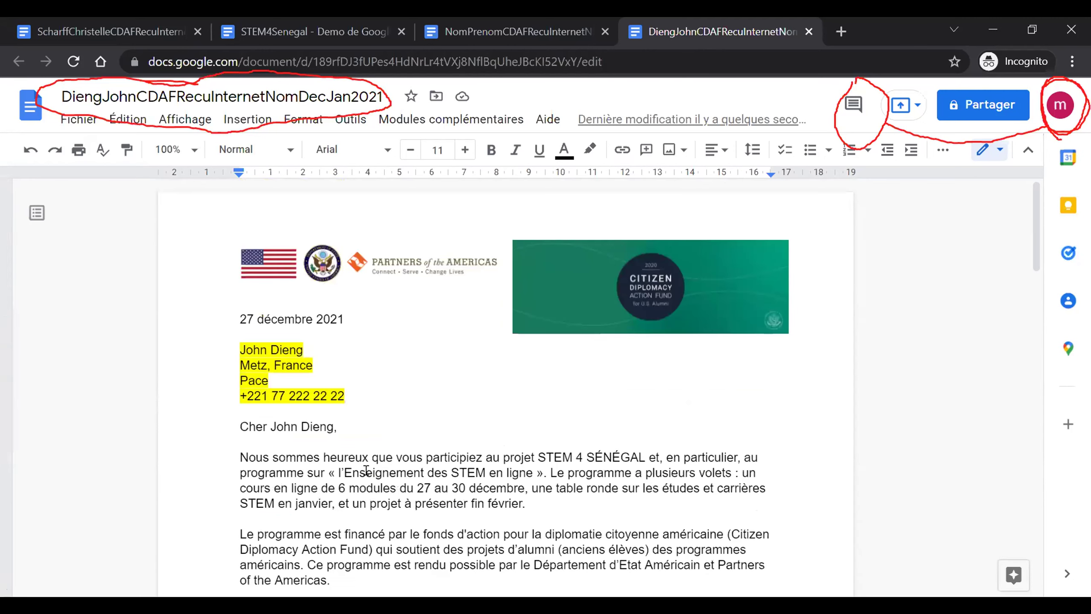
{"action": "left_click", "coordinate": [307, 348]}
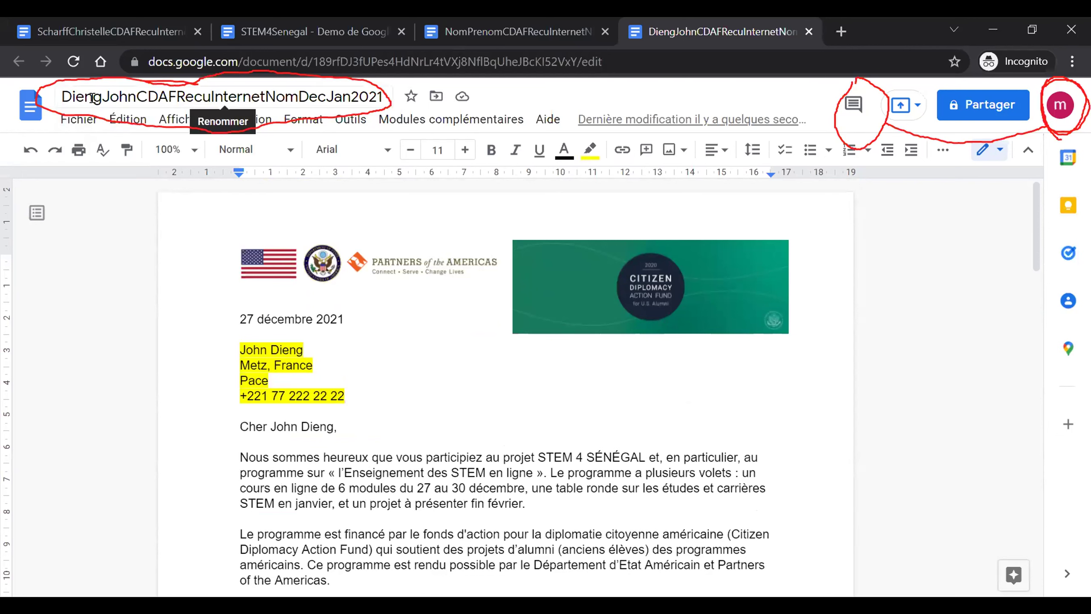
{"action": "scroll", "coordinate": [190, 307], "scroll_direction": "down", "scroll_amount": 2}
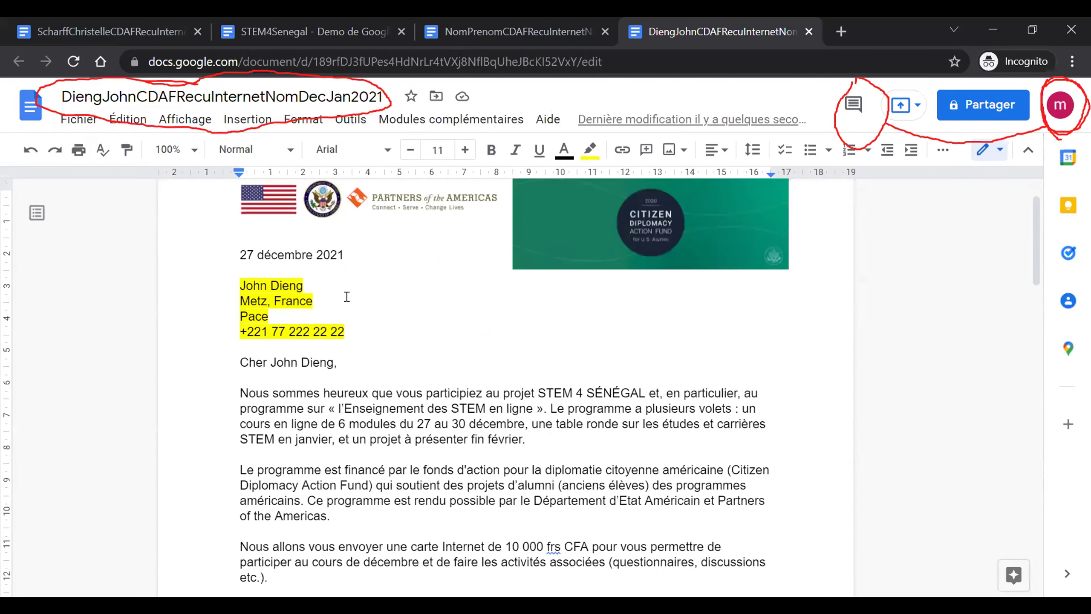
{"action": "scroll", "coordinate": [346, 296], "scroll_direction": "up", "scroll_amount": 2}
{"action": "left_click", "coordinate": [239, 357]}
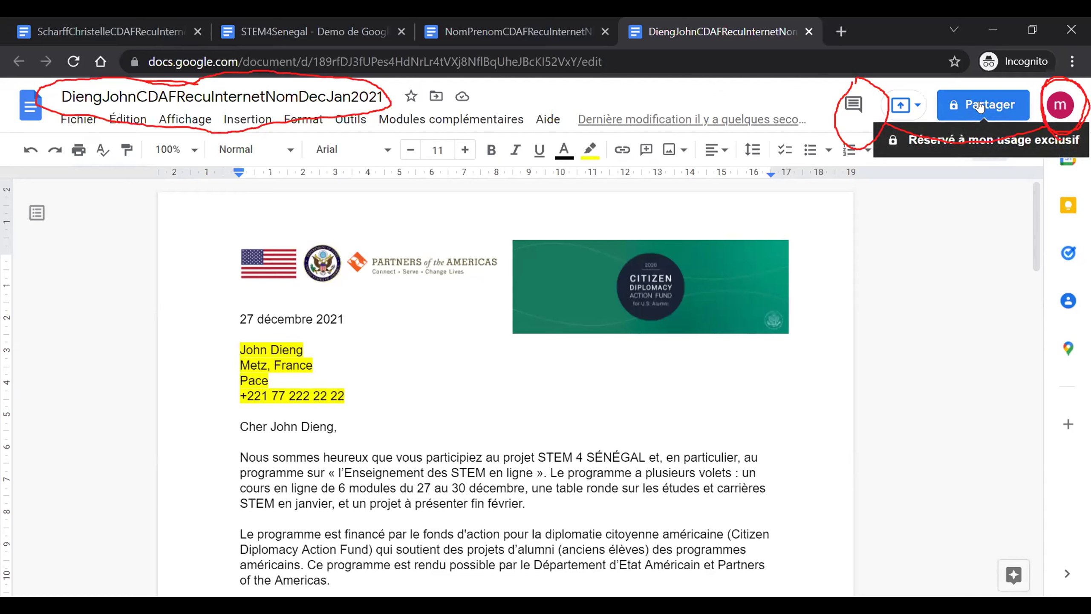
{"action": "left_click", "coordinate": [1060, 108]}
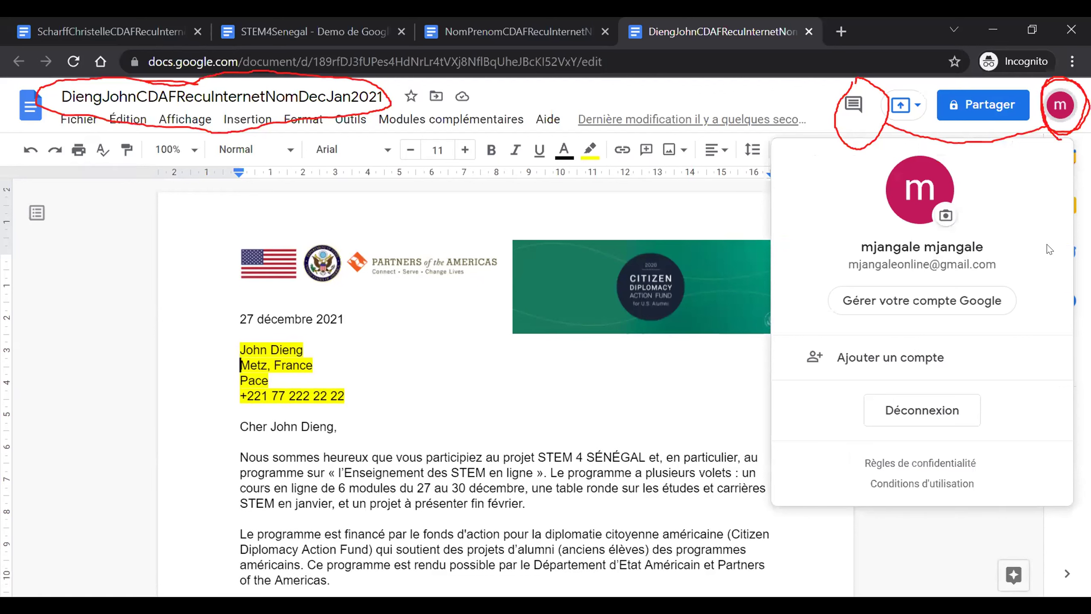
{"action": "left_click", "coordinate": [644, 82]}
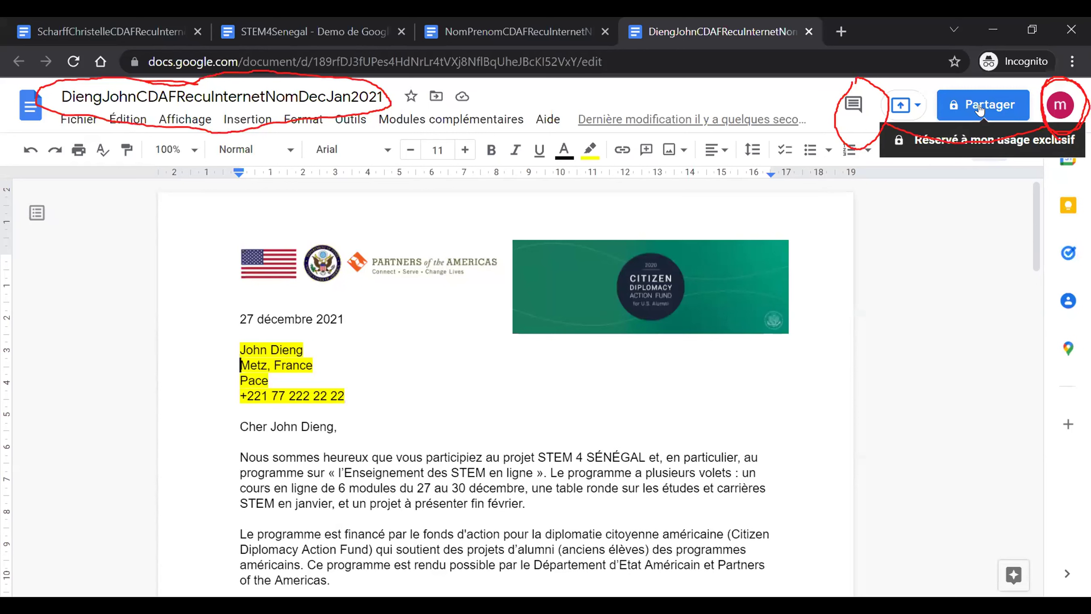
- Add the collaborator's e-mail as Éditeur with notification enabled and send the invitation
{"action": "left_click", "coordinate": [982, 106]}
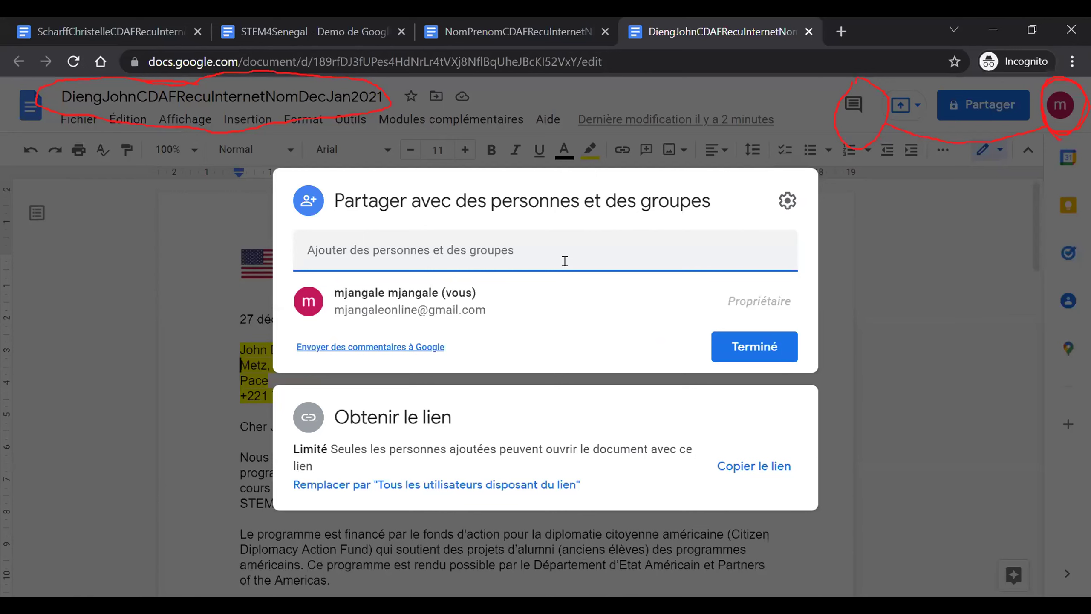
{"action": "type", "text": "bab"}
{"action": "left_click", "coordinate": [594, 395]}
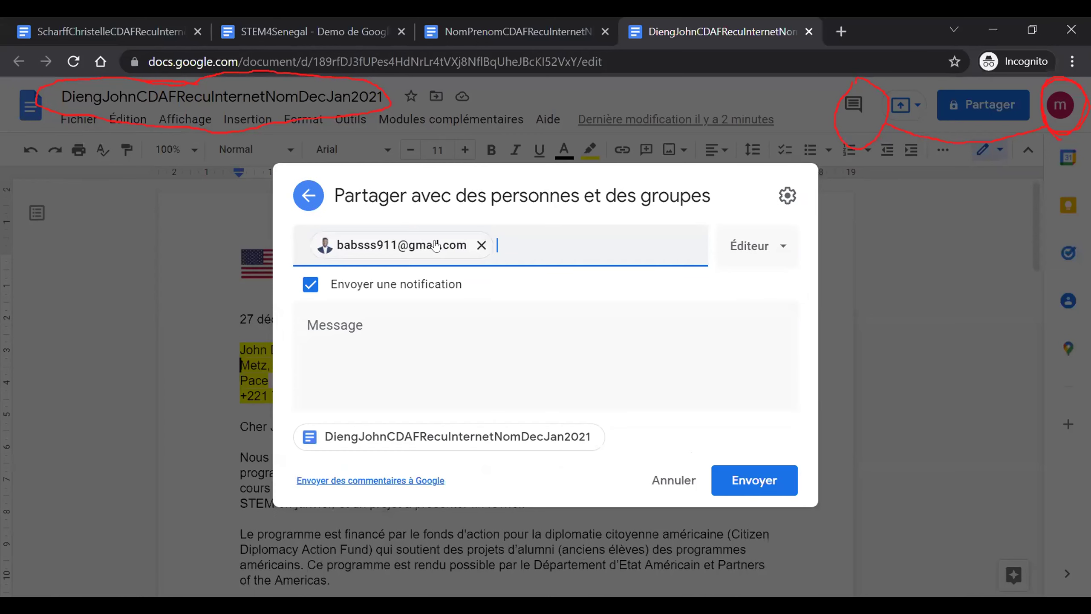
{"action": "mouse_move", "coordinate": [436, 245]}
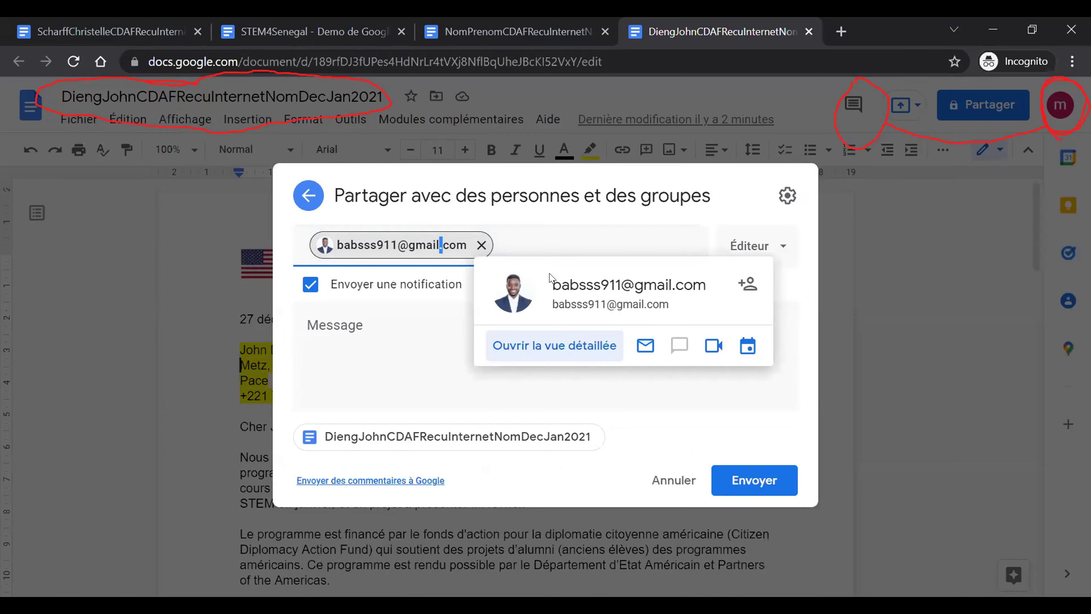
{"action": "left_click_drag", "start_coordinate": [552, 279], "coordinate": [701, 282]}
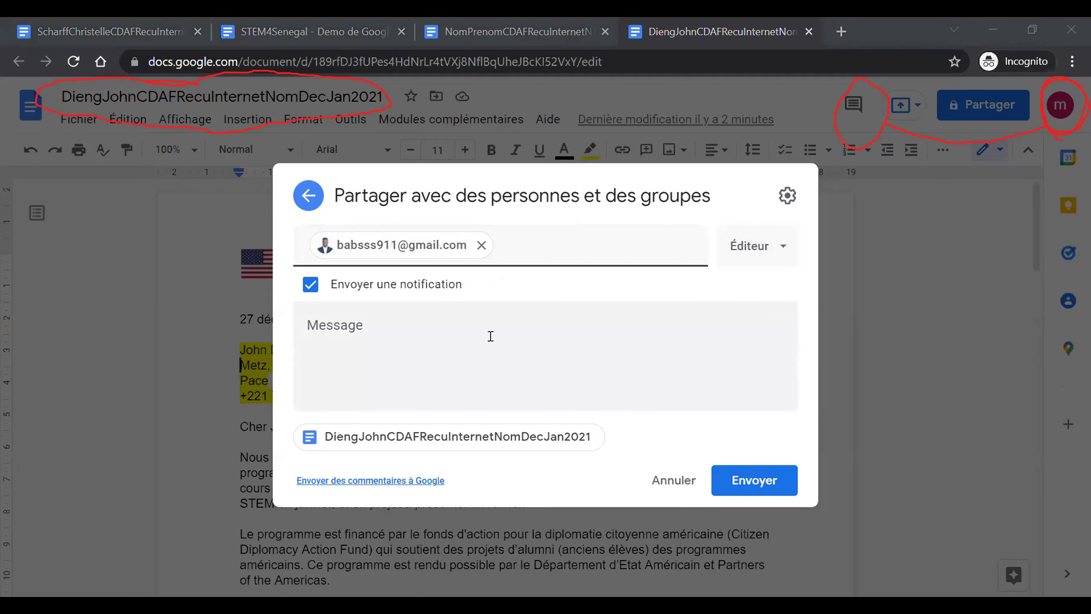
{"action": "left_click", "coordinate": [746, 490]}
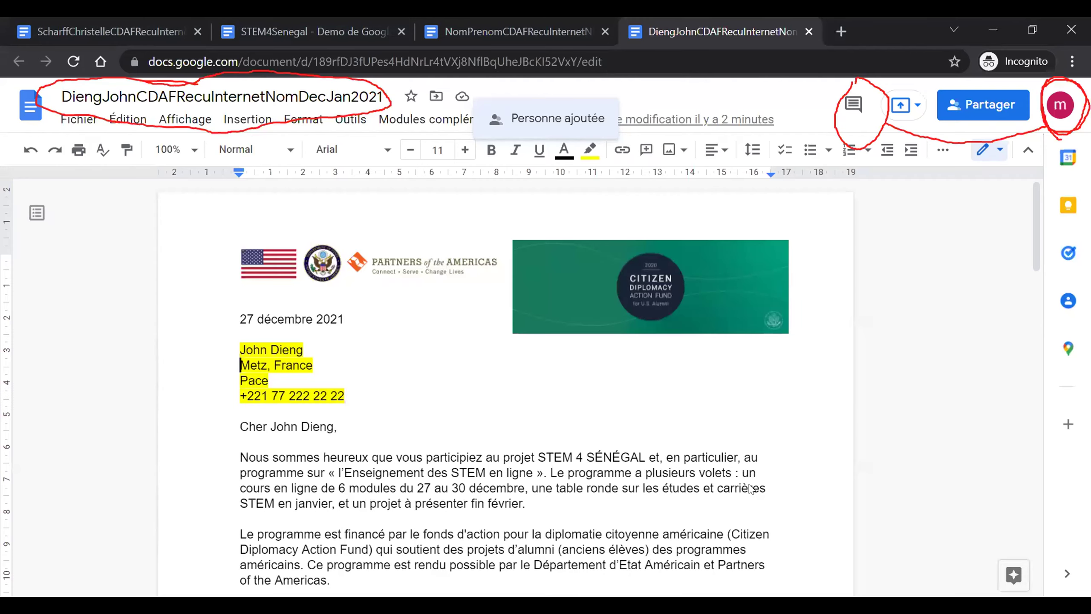
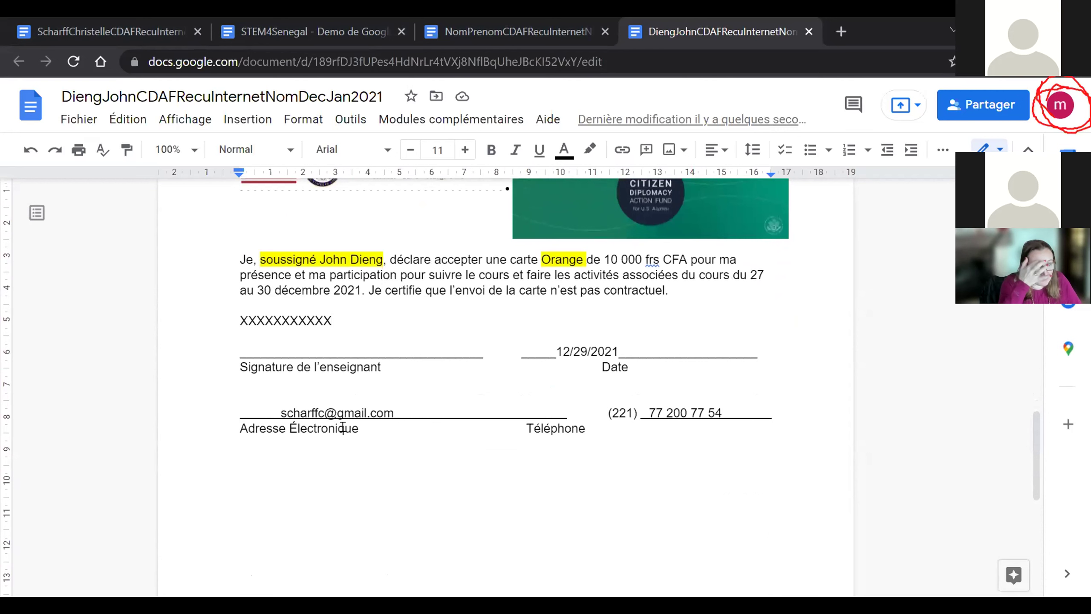
- Switch to the blank NomPrenomCDAFRecuInternet receipt template document
{"action": "left_click", "coordinate": [522, 20]}
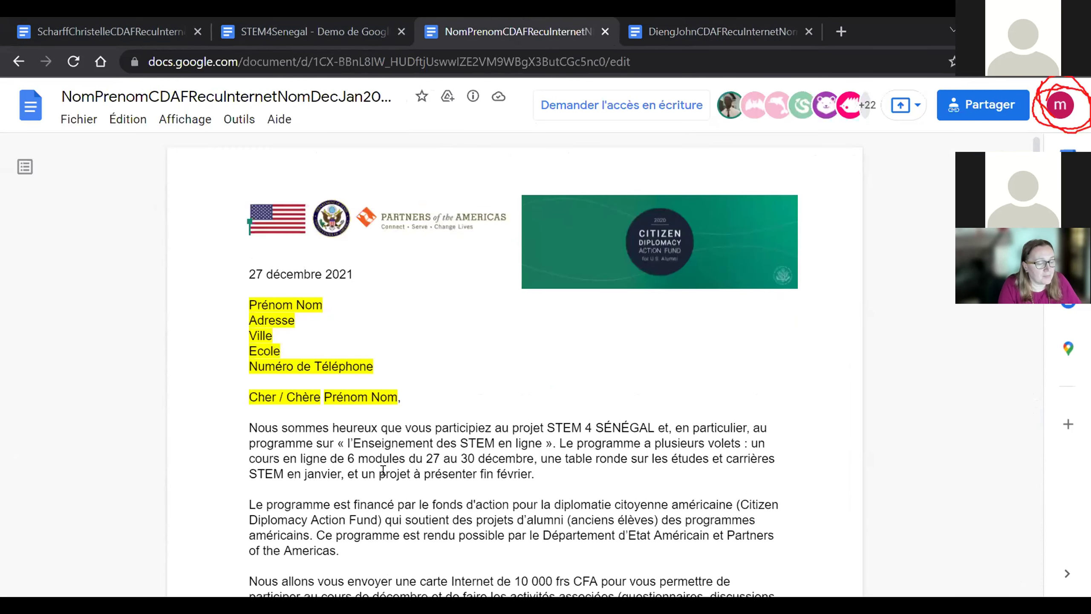
- Scroll through the template's letter and receipt pages, then go back to the participant's completed receipt
{"action": "key", "text": "ctrl+End"}
{"action": "scroll", "coordinate": [384, 490], "scroll_direction": "up", "scroll_amount": 3}
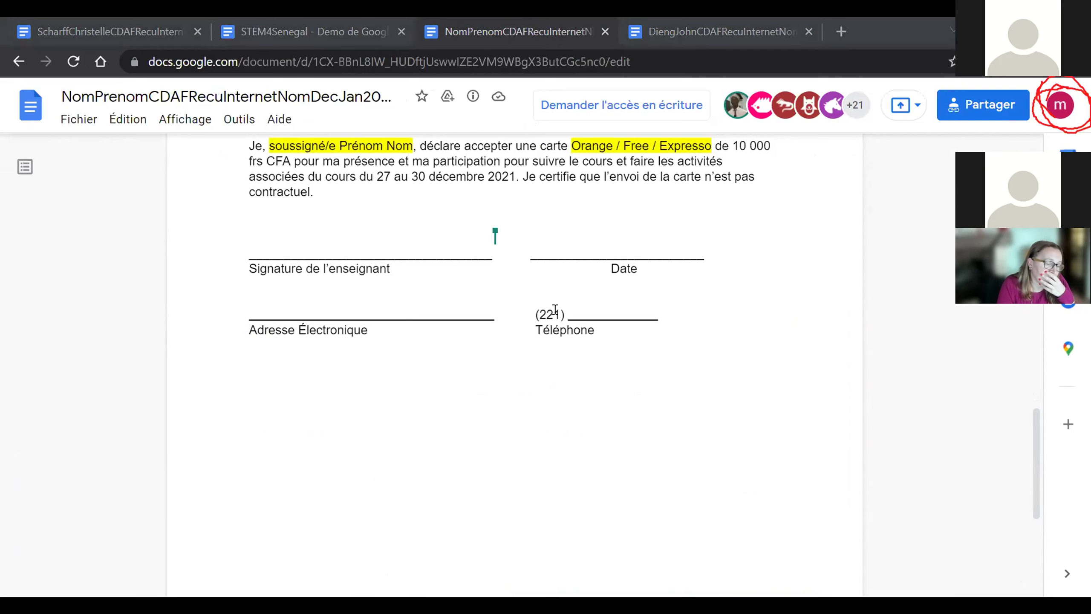
{"action": "scroll", "coordinate": [555, 309], "scroll_direction": "up", "scroll_amount": 5}
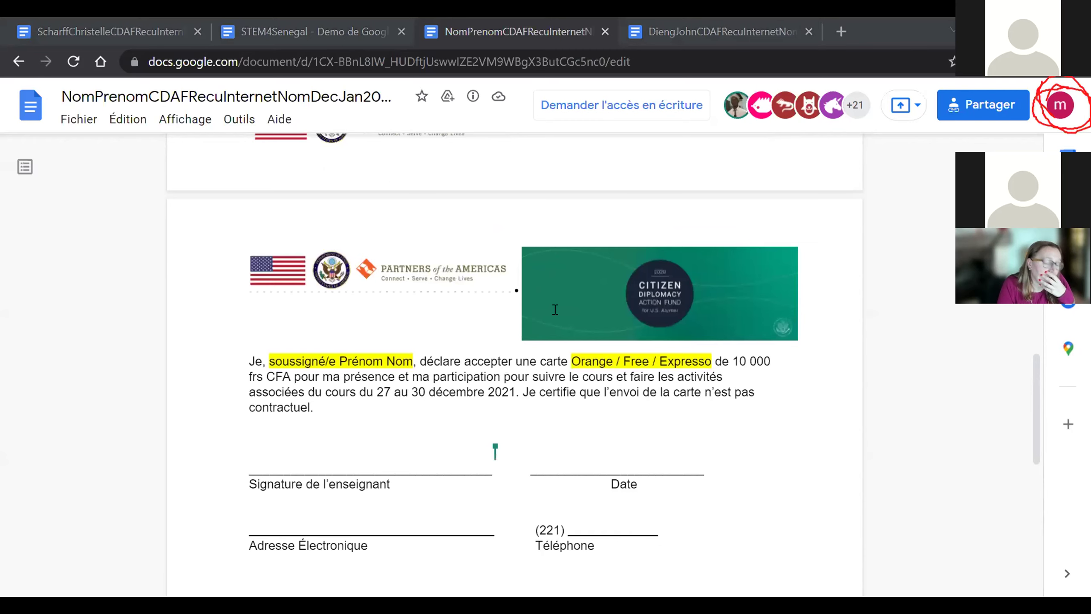
{"action": "scroll", "coordinate": [555, 308], "scroll_direction": "up", "scroll_amount": 10}
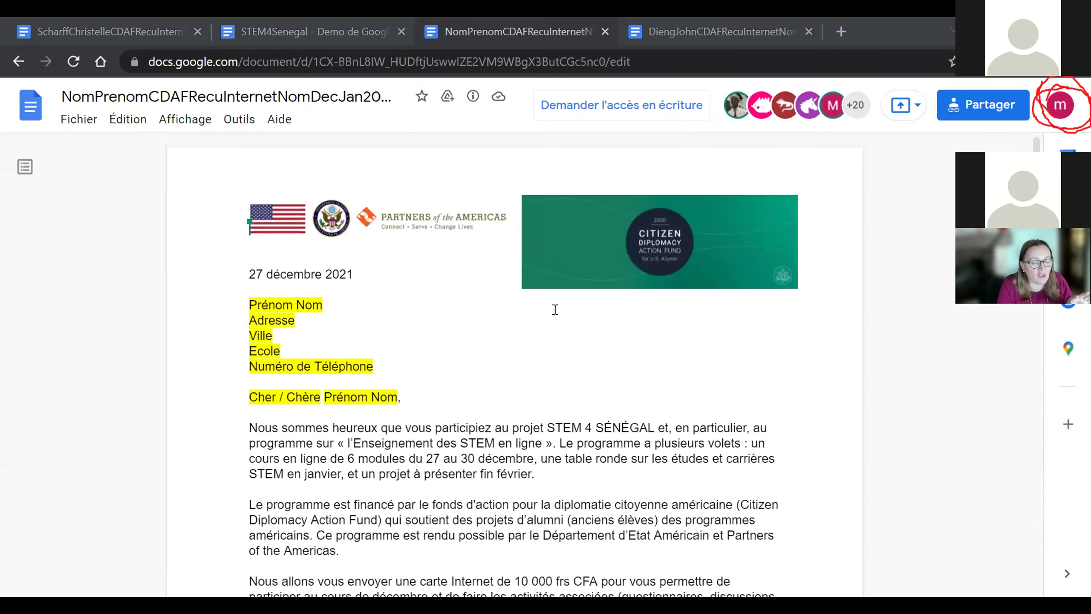
{"action": "scroll", "coordinate": [555, 309], "scroll_direction": "down", "scroll_amount": 4}
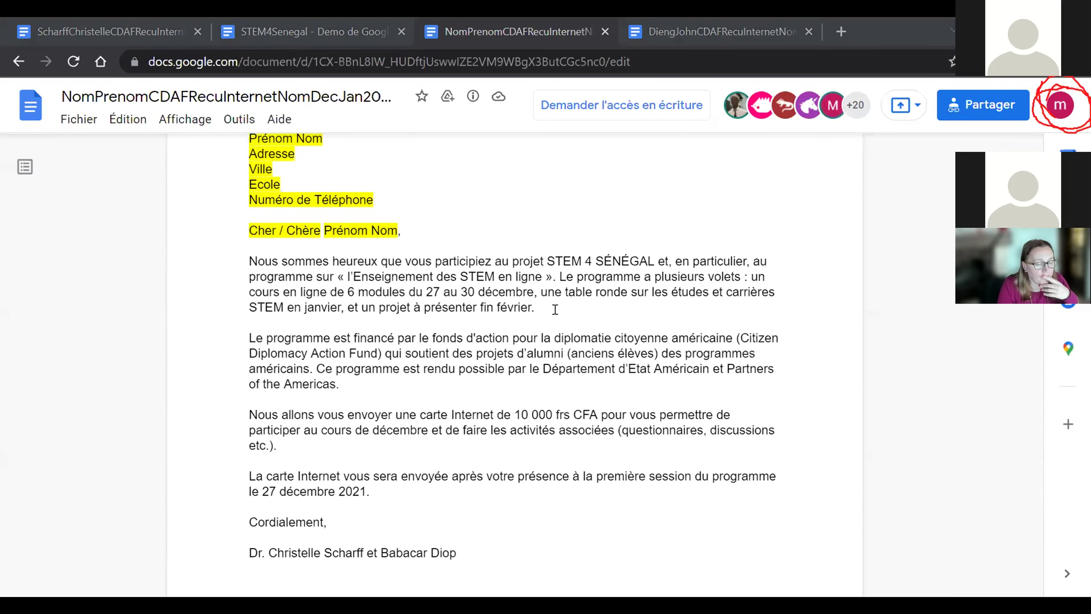
{"action": "scroll", "coordinate": [554, 304], "scroll_direction": "down", "scroll_amount": 10}
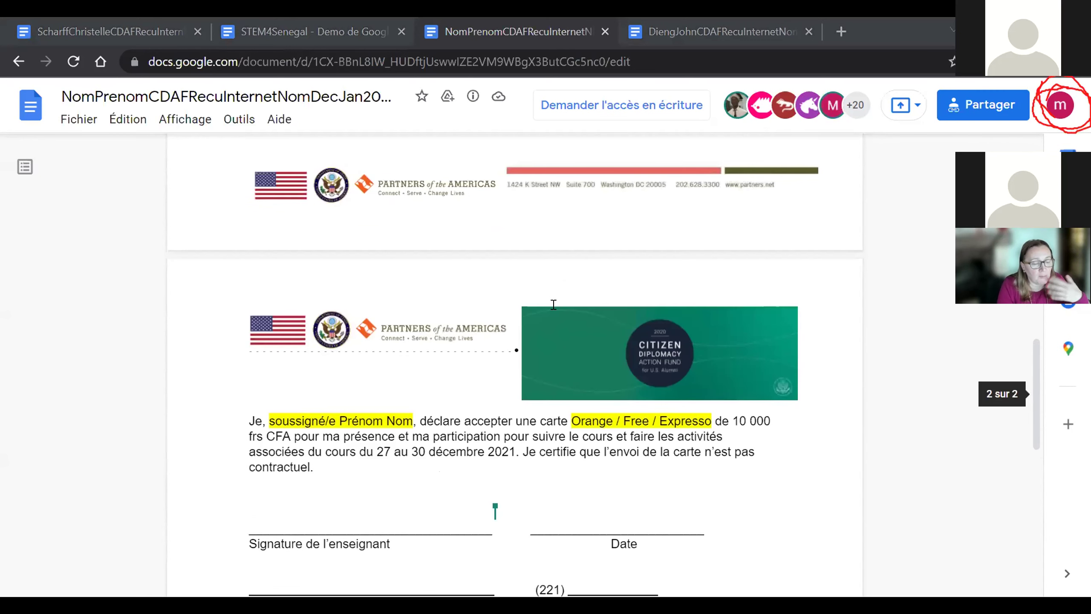
{"action": "scroll", "coordinate": [310, 407], "scroll_direction": "down", "scroll_amount": 2}
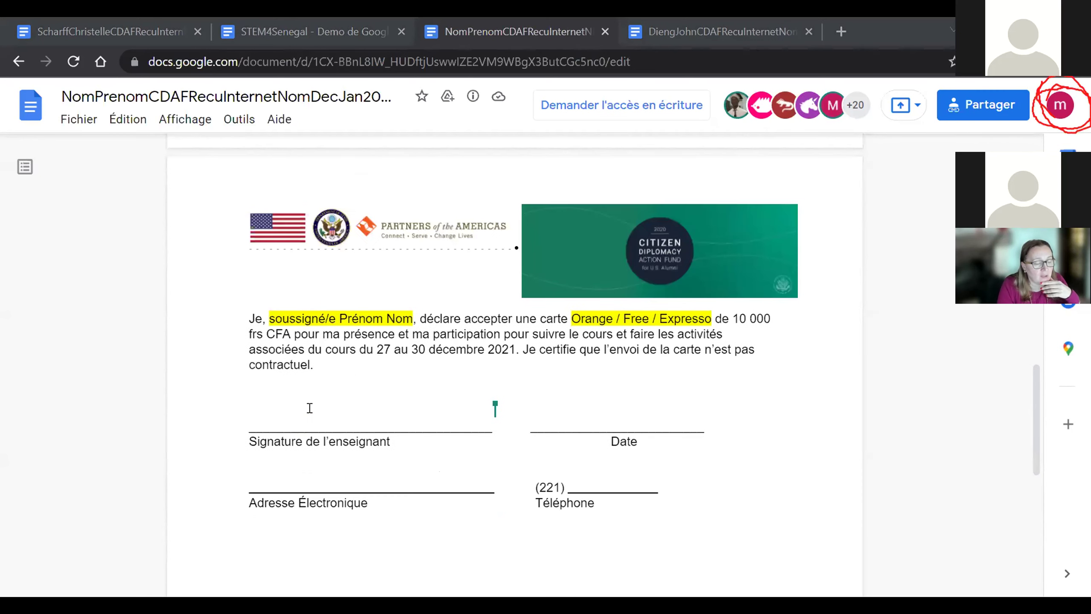
{"action": "left_click", "coordinate": [682, 38]}
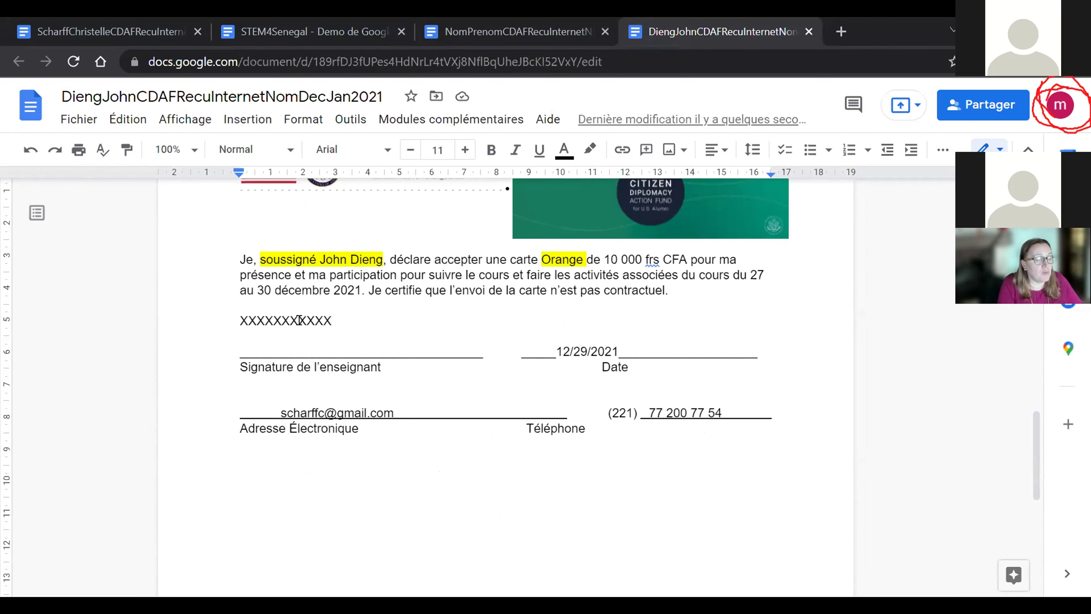
- Insert the 'sign' image from the computer above the XXXXXXXXXXX signature line
{"action": "left_click", "coordinate": [238, 124]}
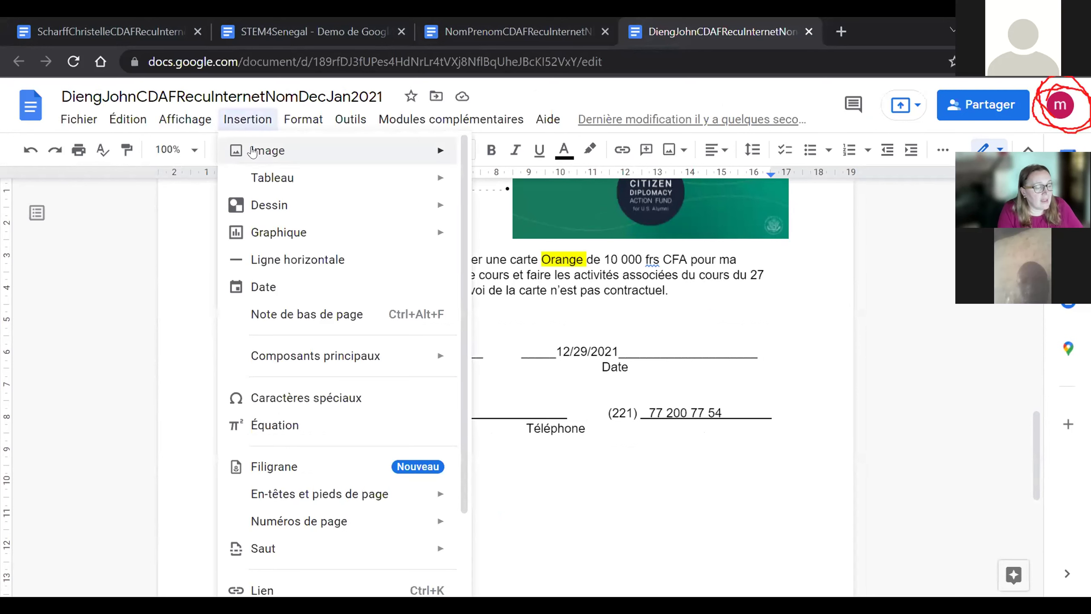
{"action": "mouse_move", "coordinate": [253, 151]}
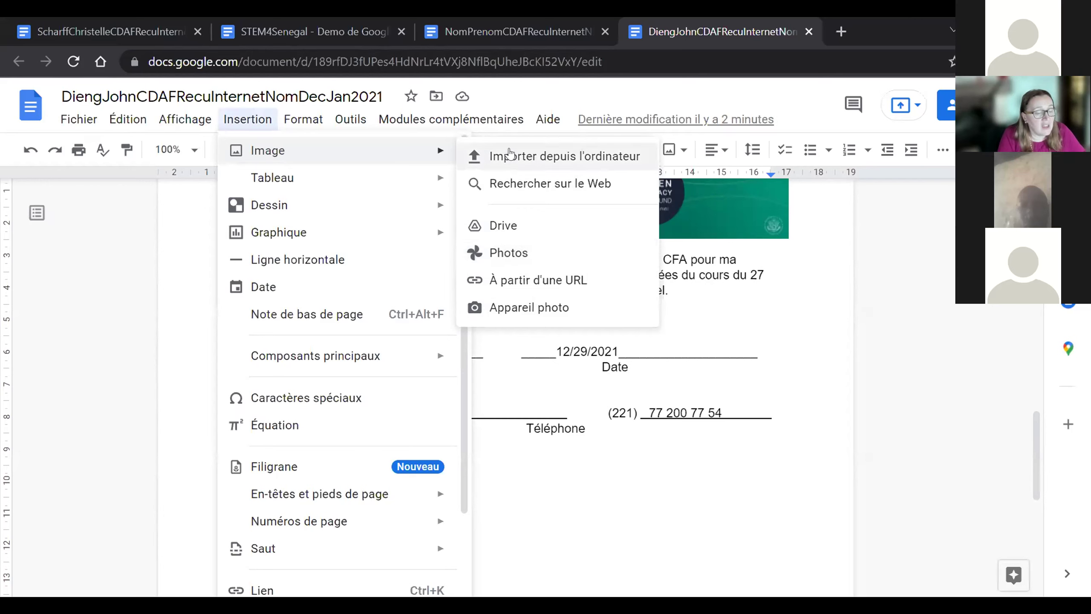
{"action": "left_click", "coordinate": [513, 154]}
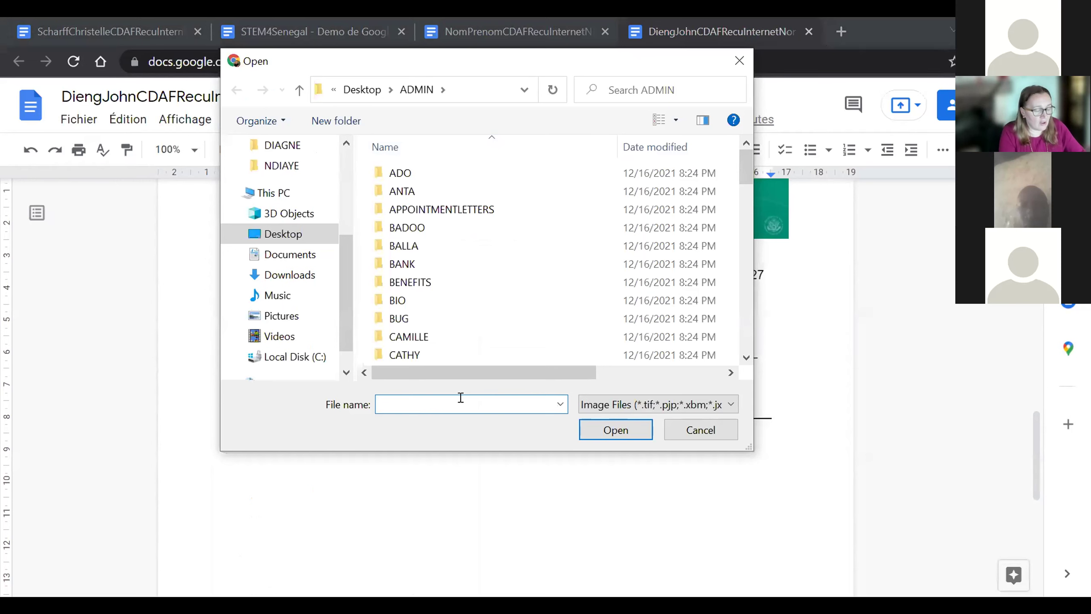
{"action": "type", "text": "sign"}
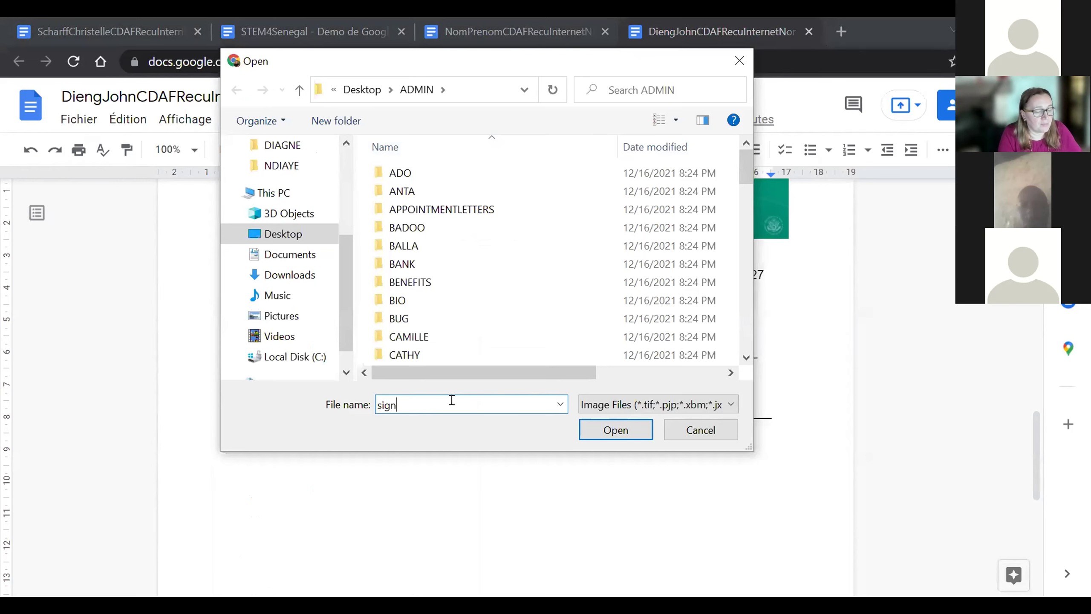
{"action": "left_click", "coordinate": [611, 430]}
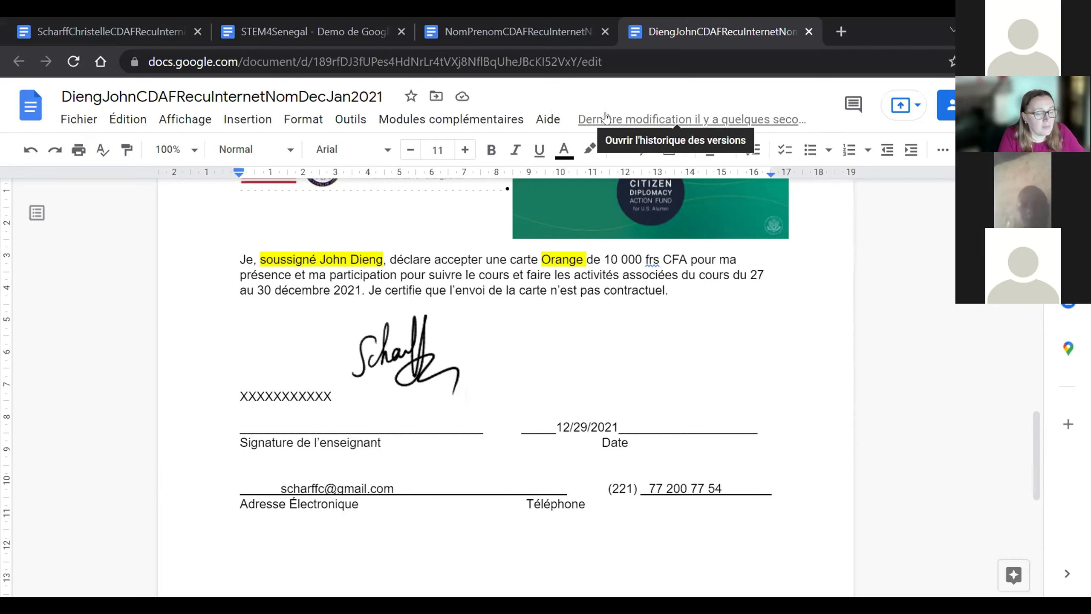
- Delete the signature image and switch to the Drive window showing the DIAPOS folder
{"action": "key", "text": "BackSpace"}
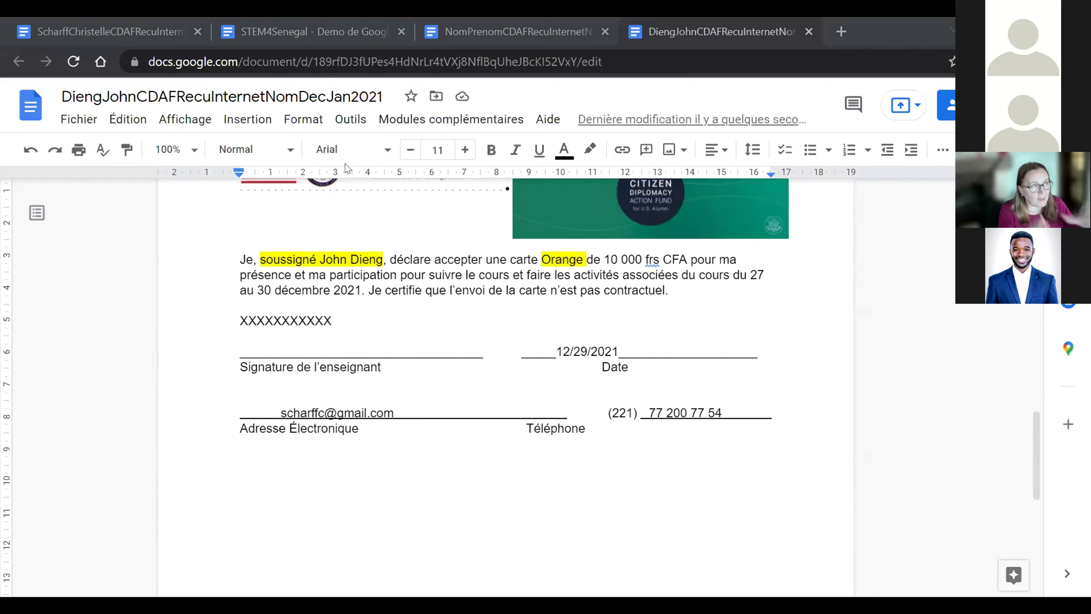
{"action": "key", "text": "alt+Tab"}
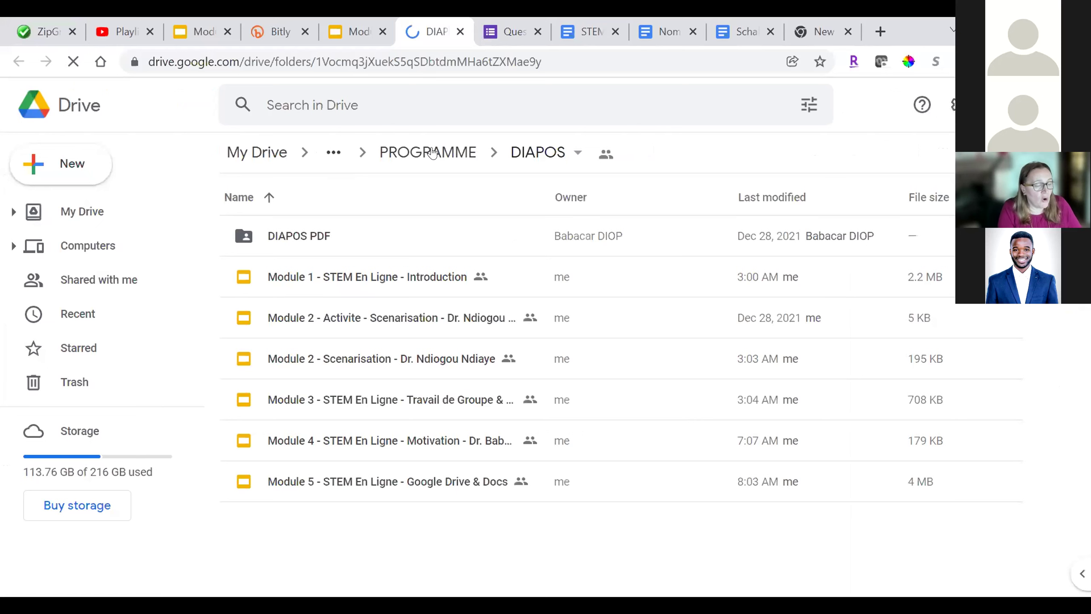
- Open PROGRAMME > TRAVAUXPARTICIPANTS and select the teacher's own receipt document
{"action": "left_click", "coordinate": [434, 151]}
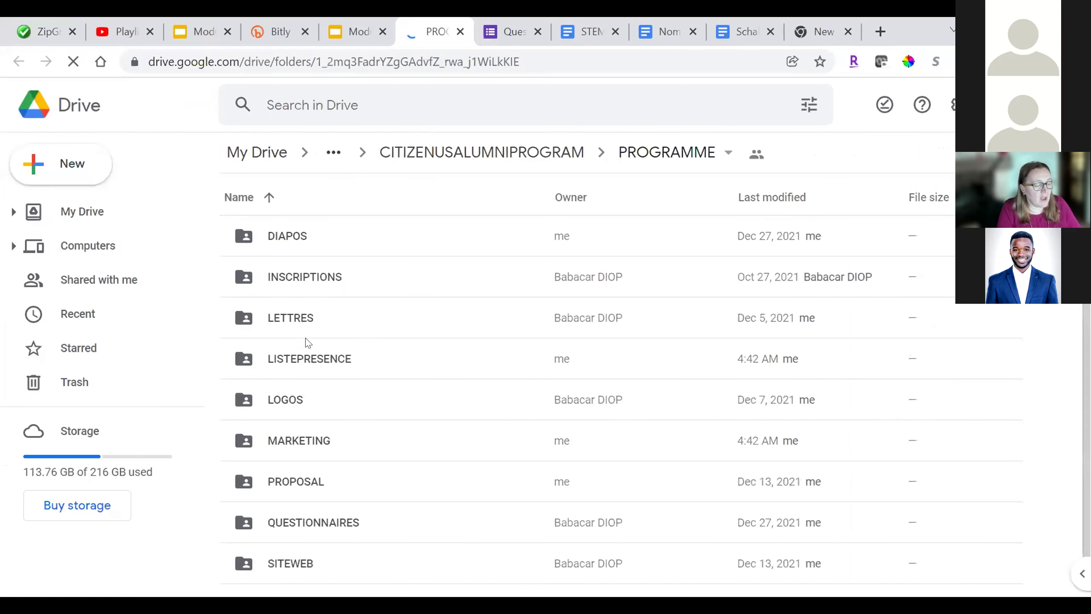
{"action": "scroll", "coordinate": [311, 401], "scroll_direction": "down", "scroll_amount": 1}
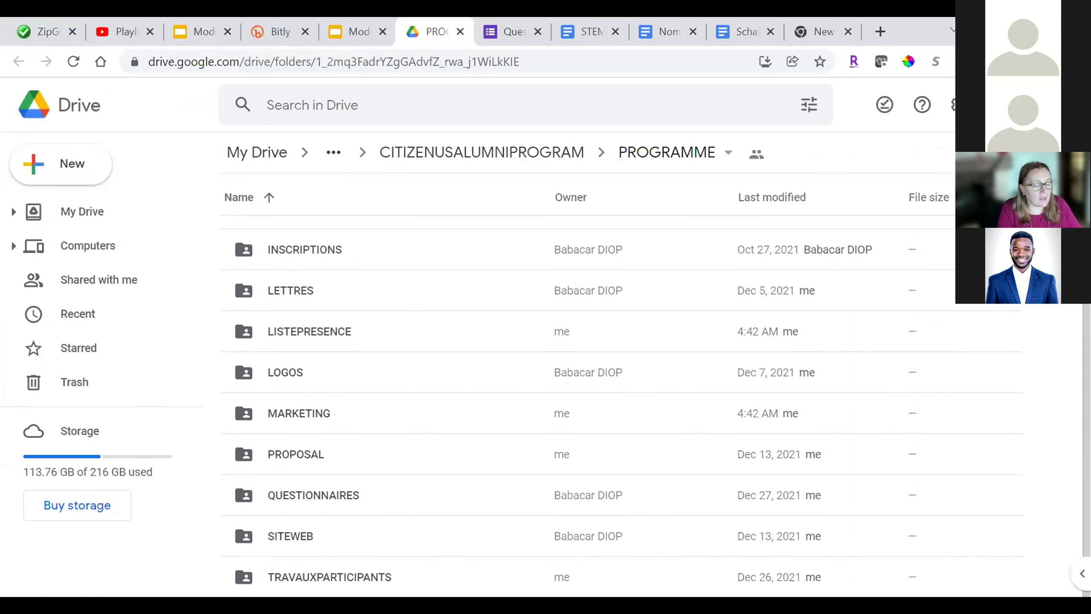
{"action": "left_click", "coordinate": [330, 577]}
{"action": "double_click", "coordinate": [329, 576]}
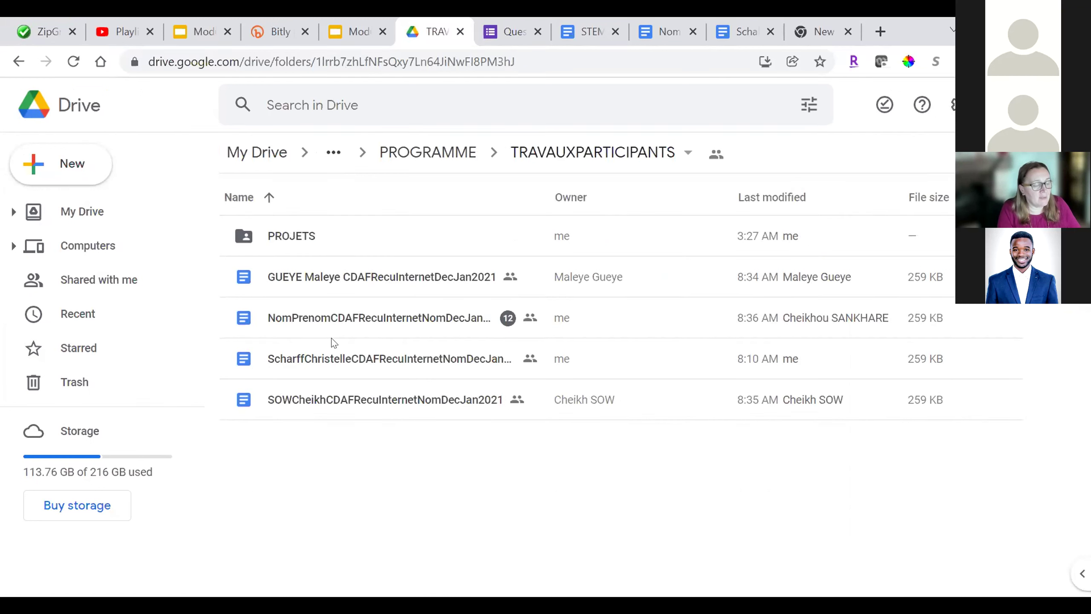
{"action": "left_click", "coordinate": [361, 359]}
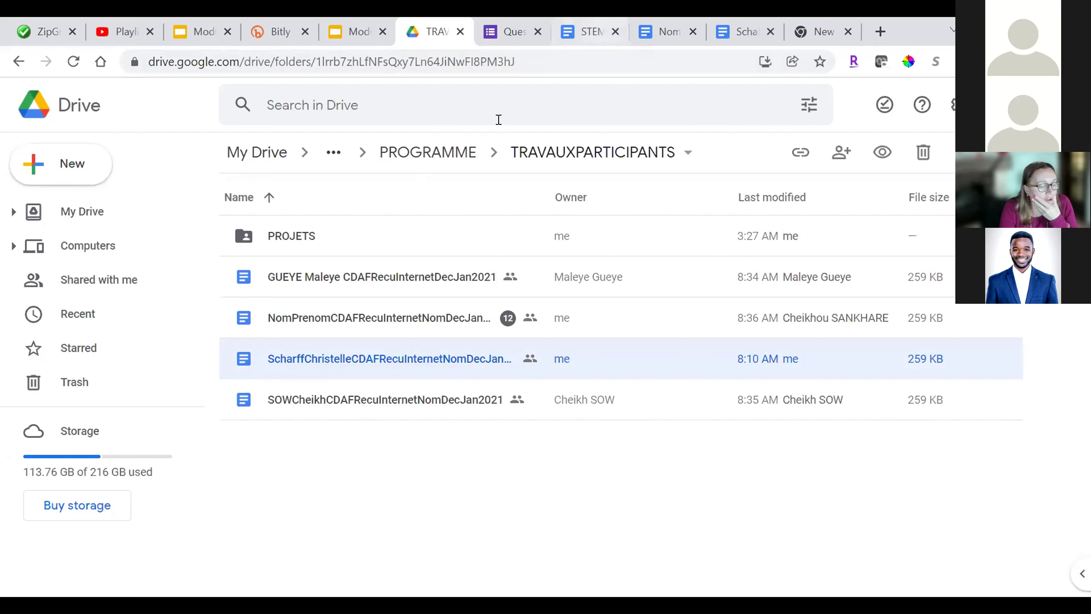
{"action": "left_click", "coordinate": [545, 54]}
{"action": "key", "text": "Return"}
{"action": "left_click", "coordinate": [556, 52]}
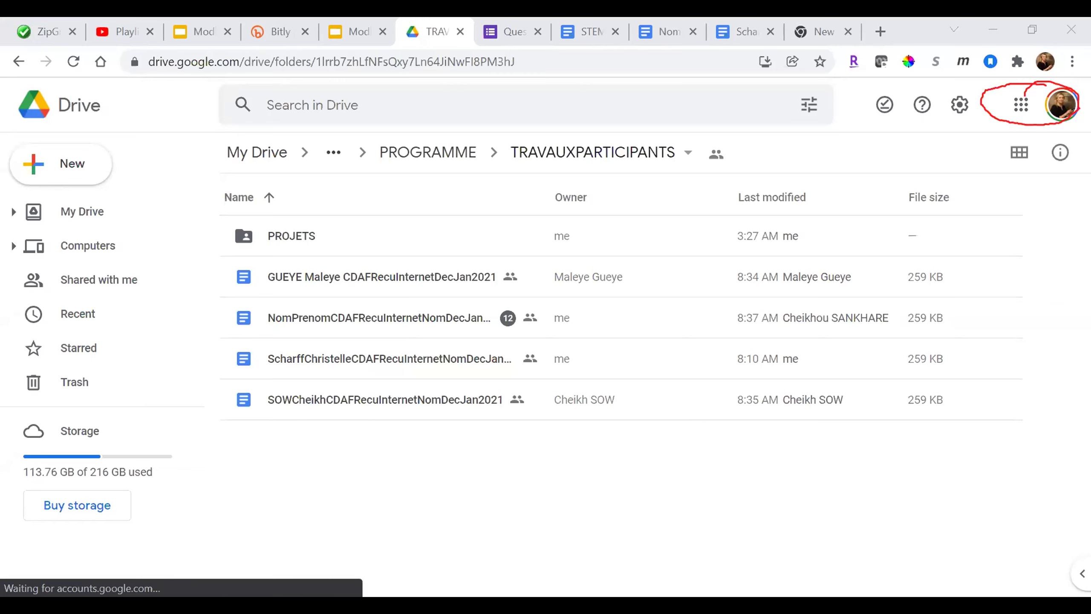
{"action": "left_click_drag", "start_coordinate": [1001, 121], "coordinate": [925, 221]}
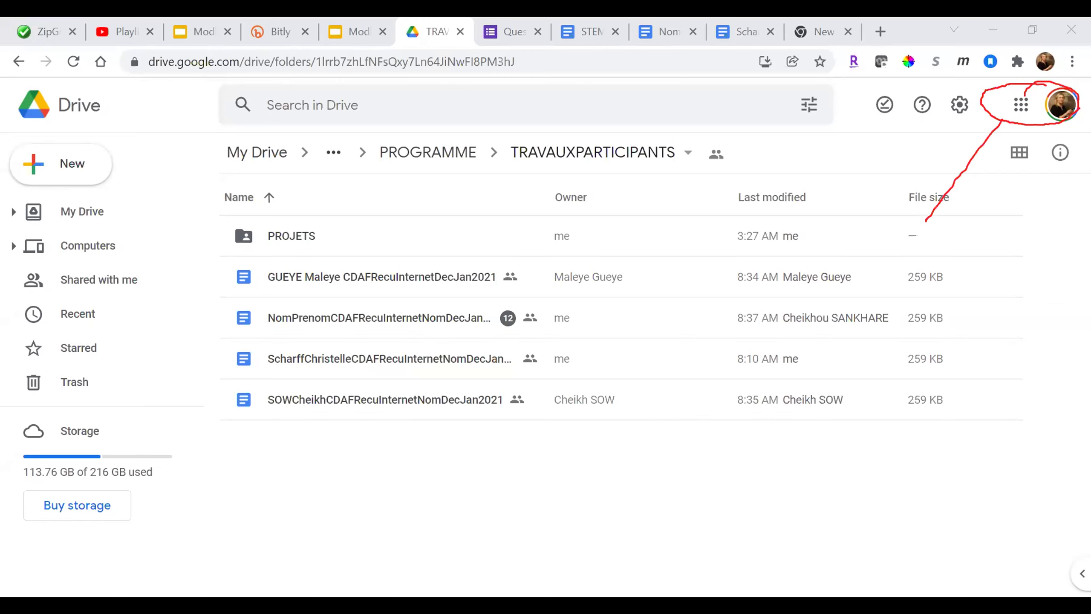
{"action": "left_click_drag", "start_coordinate": [964, 136], "coordinate": [1012, 169]}
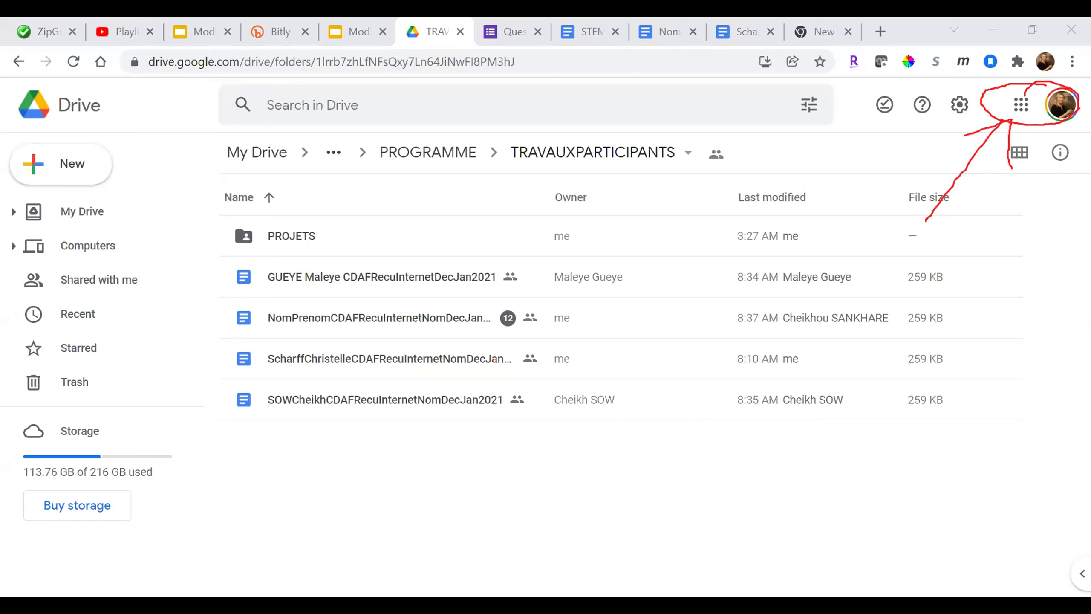